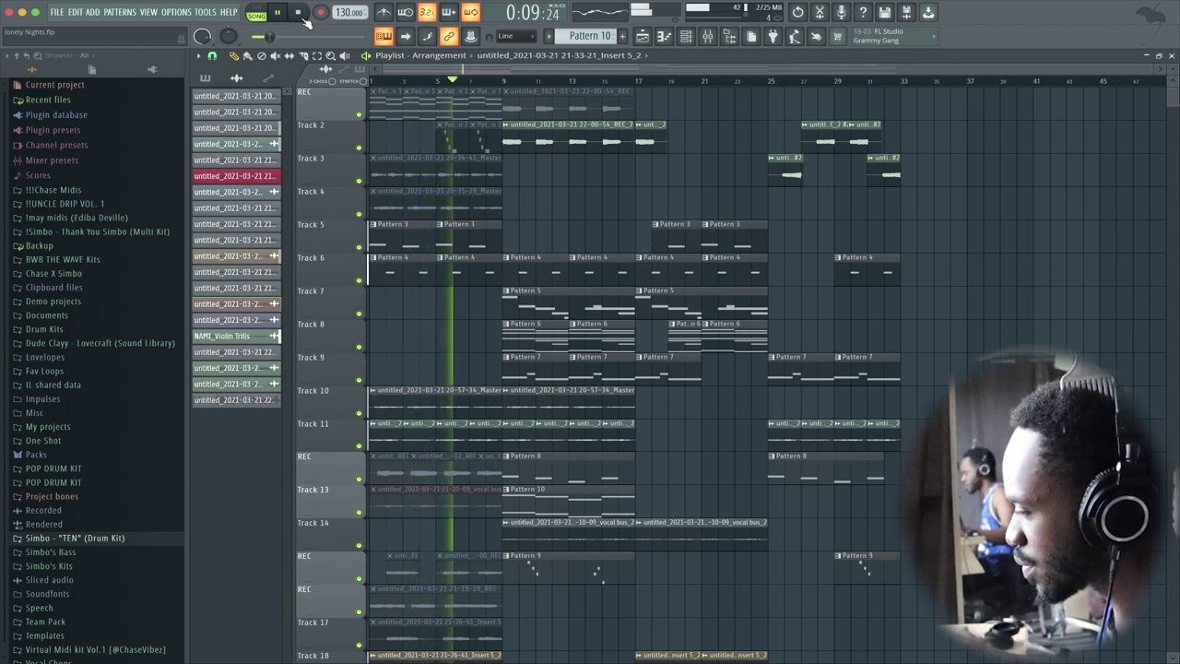
Look over the arrangement, then show Pattern 1's instrument channels in the Channel Rack.
{"action": "scroll", "coordinate": [873, 336], "scroll_direction": "down", "scroll_amount": 3}
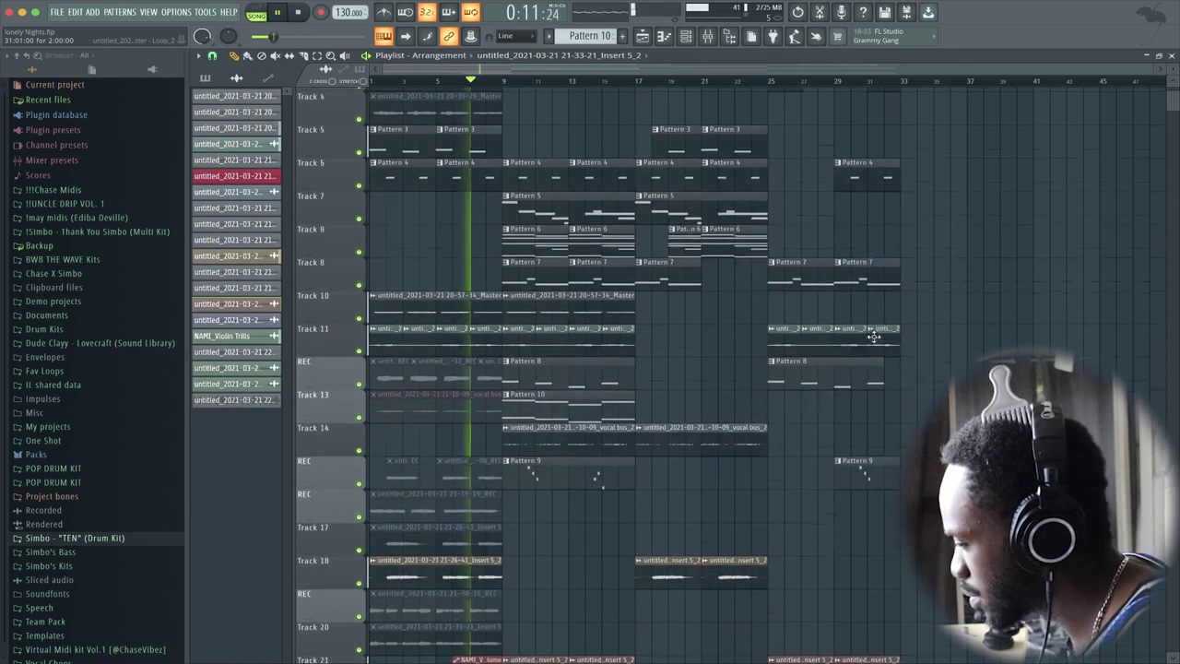
{"action": "scroll", "coordinate": [874, 336], "scroll_direction": "down", "scroll_amount": 6}
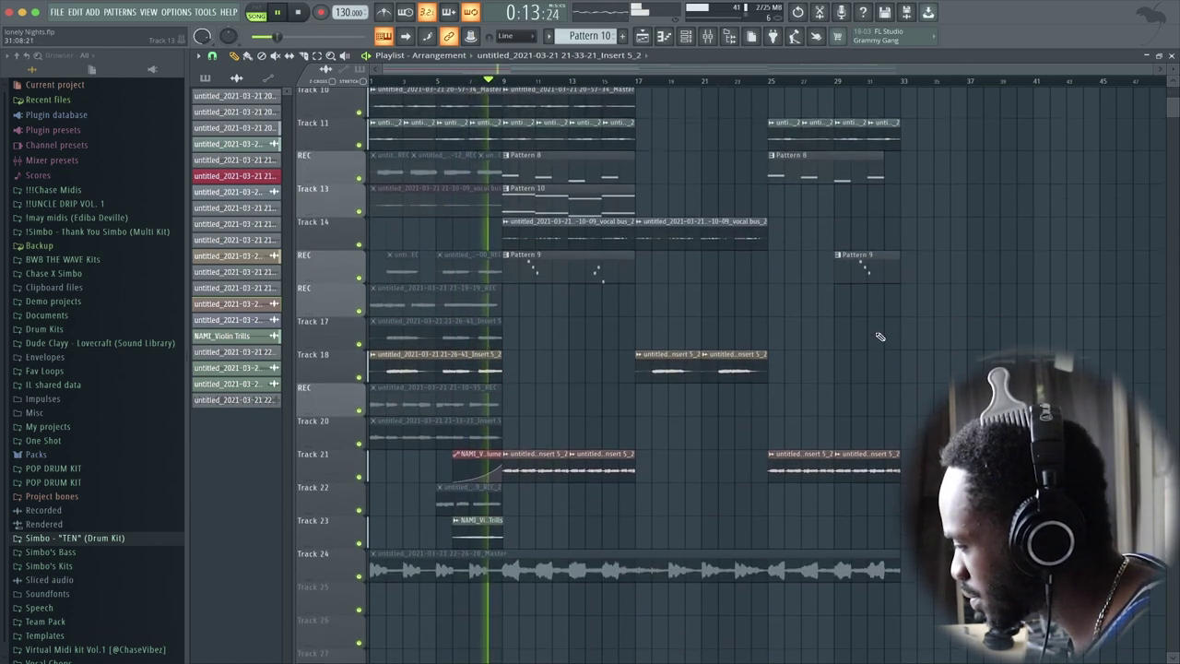
{"action": "scroll", "coordinate": [825, 326], "scroll_direction": "up", "scroll_amount": 8}
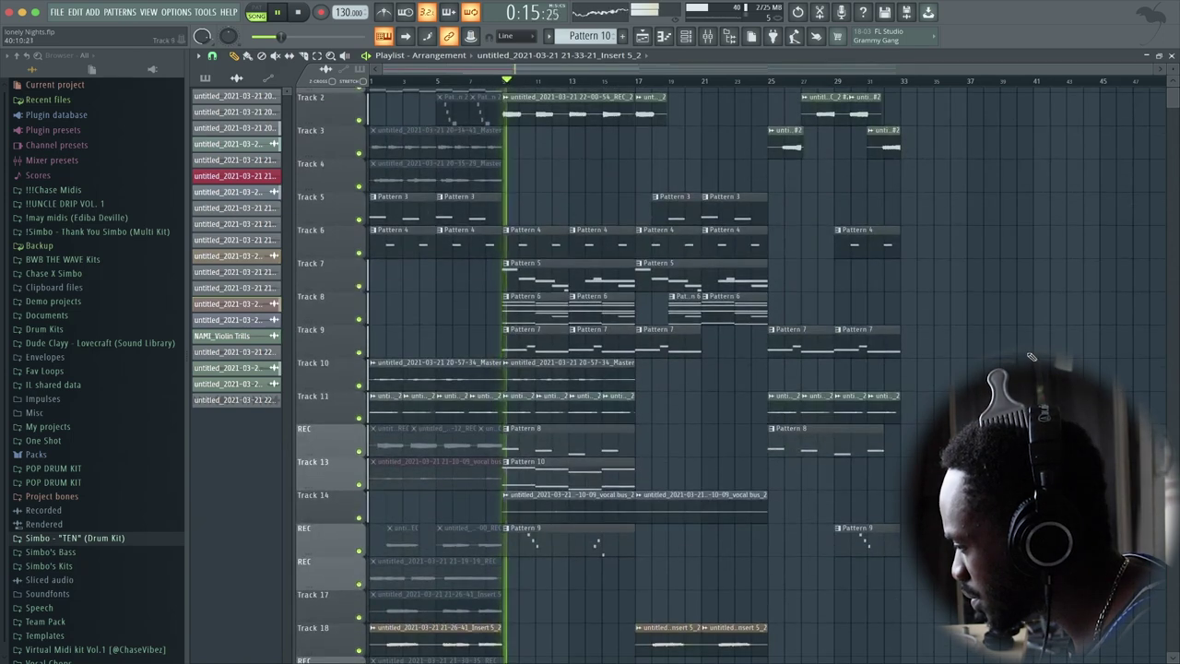
{"action": "scroll", "coordinate": [824, 326], "scroll_direction": "up", "scroll_amount": 1}
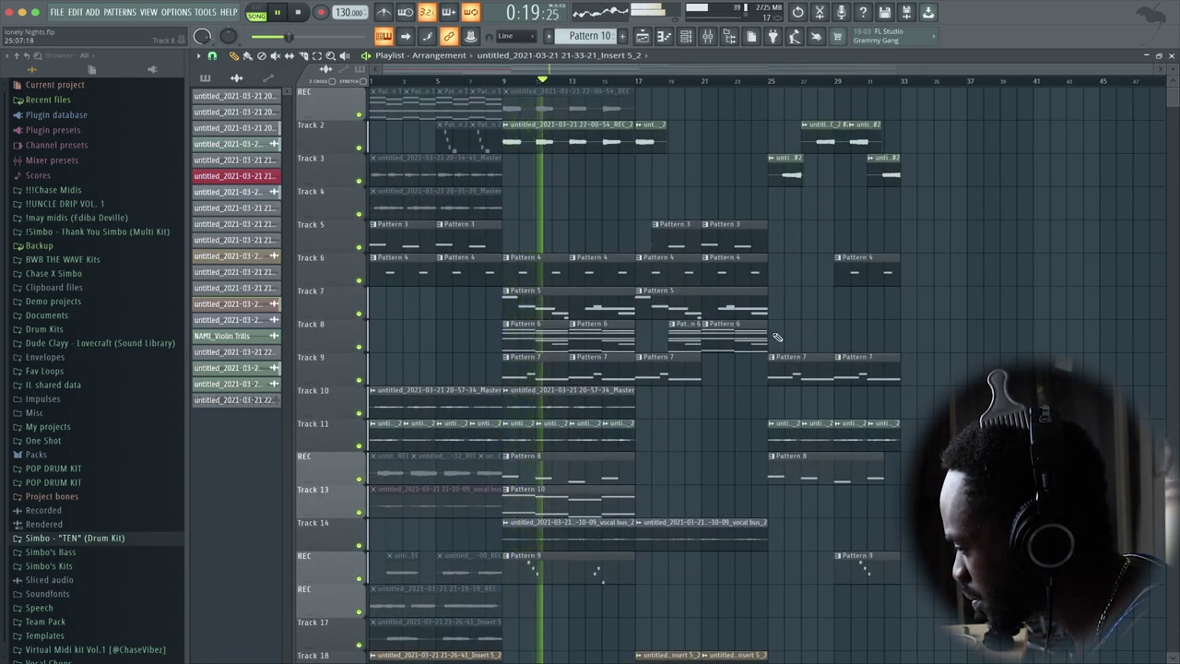
{"action": "scroll", "coordinate": [748, 355], "scroll_direction": "down", "scroll_amount": 6}
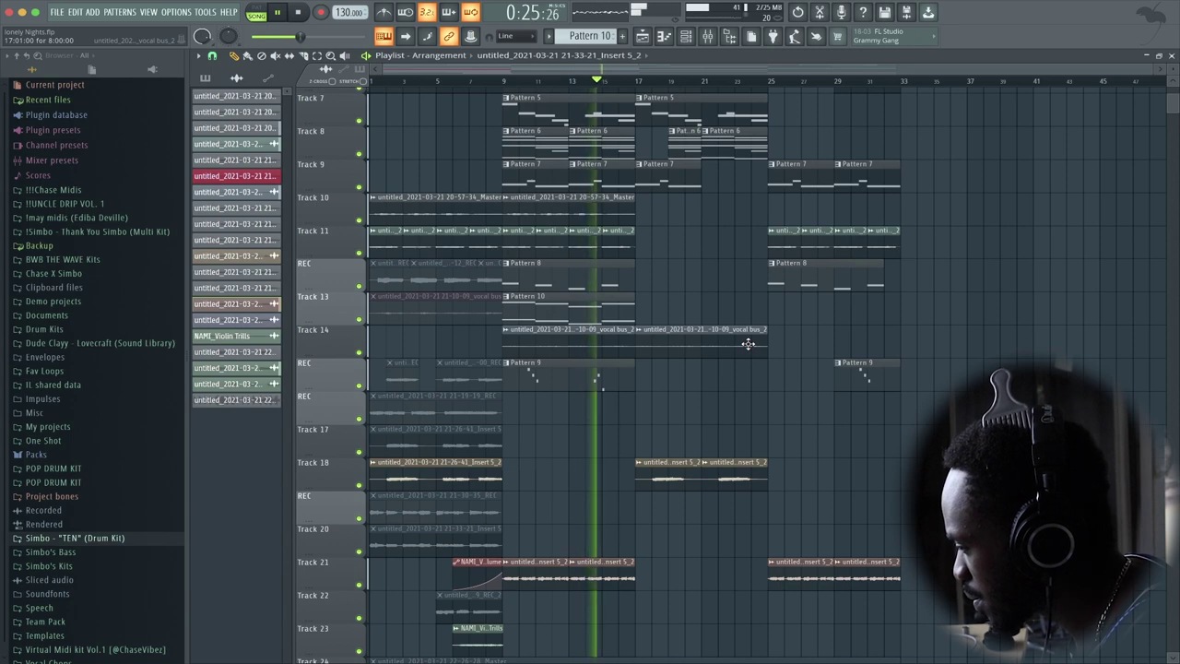
{"action": "scroll", "coordinate": [748, 344], "scroll_direction": "up", "scroll_amount": 5}
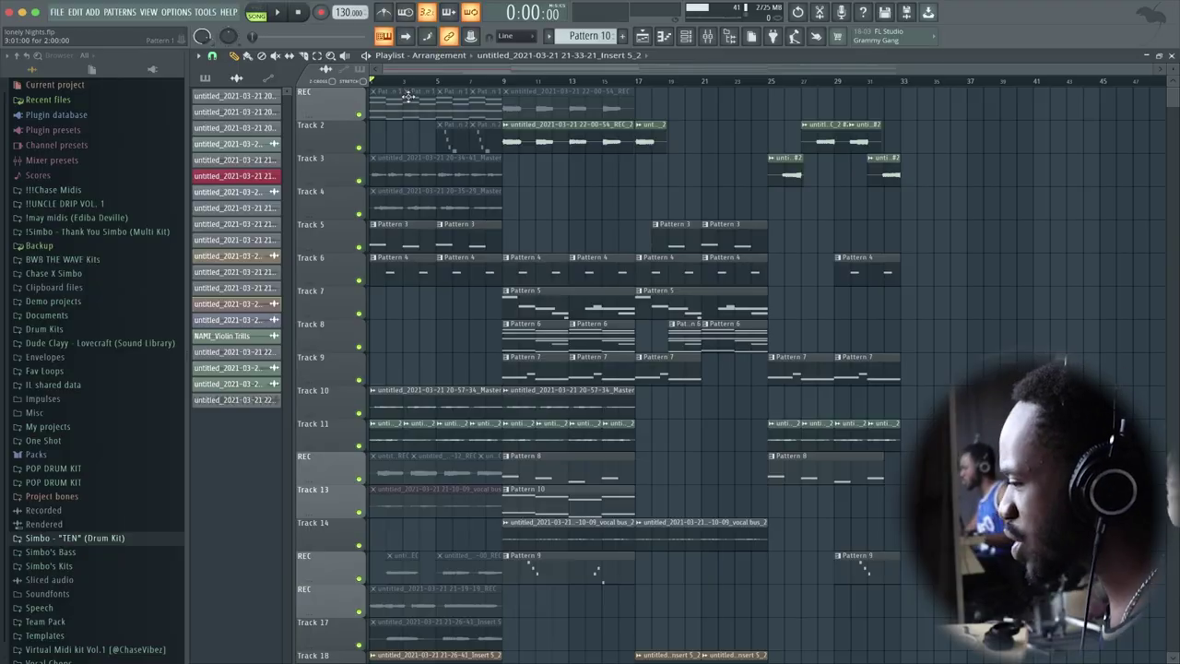
{"action": "left_click", "coordinate": [686, 35]}
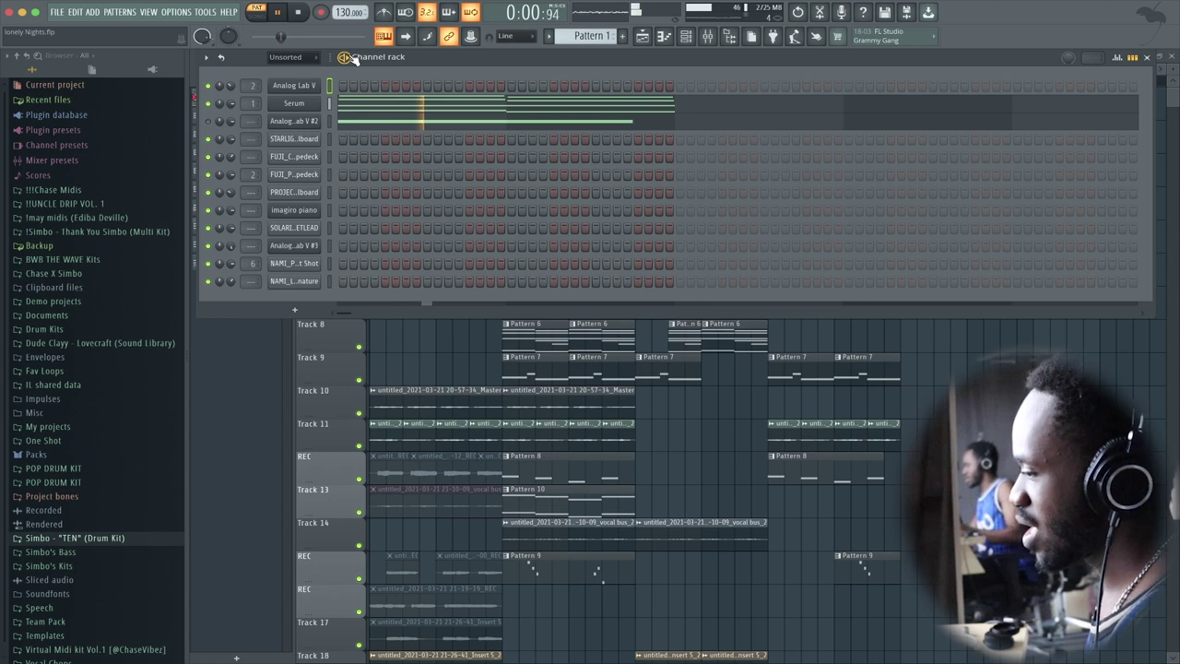
Stop playback and view the Kickstart effect on mixer Insert 1.
{"action": "left_click", "coordinate": [710, 41]}
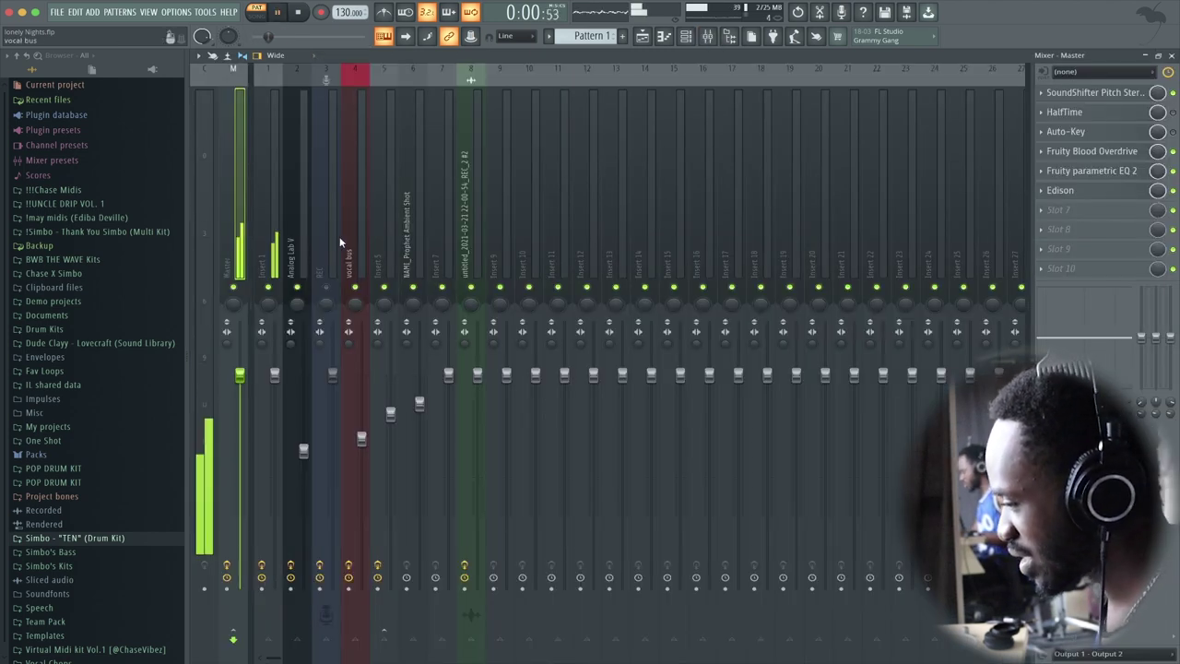
{"action": "left_click", "coordinate": [275, 241]}
{"action": "key", "text": "space"}
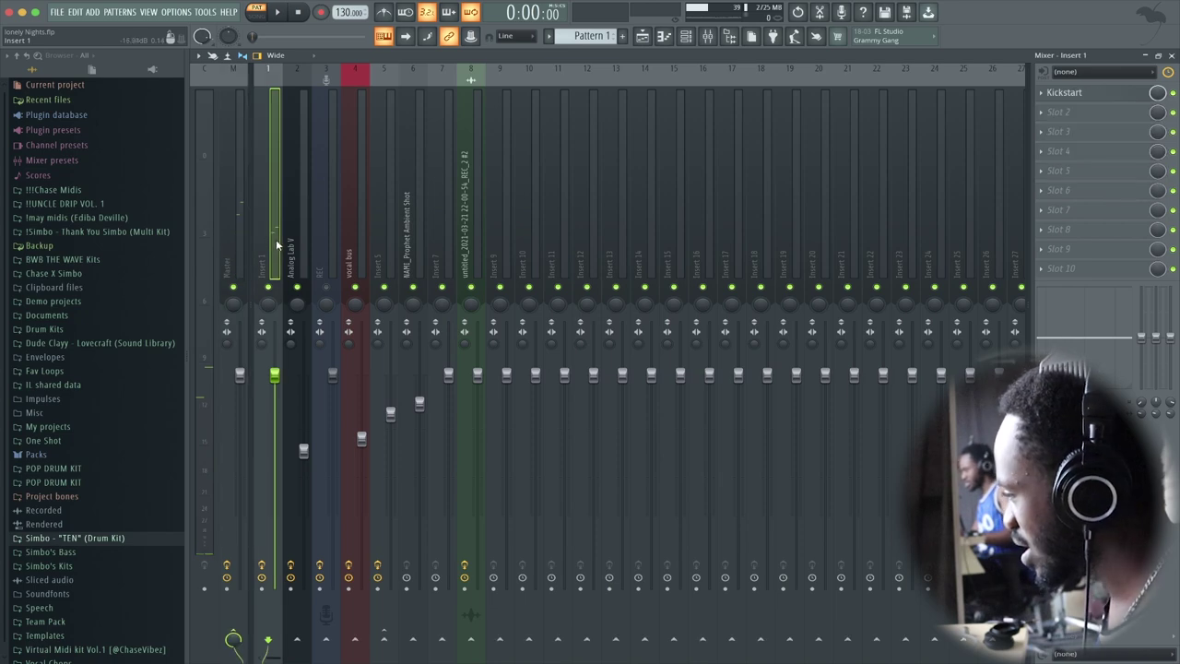
{"action": "left_click", "coordinate": [1074, 93]}
{"action": "left_click", "coordinate": [476, 123]}
{"action": "key", "text": "F9"}
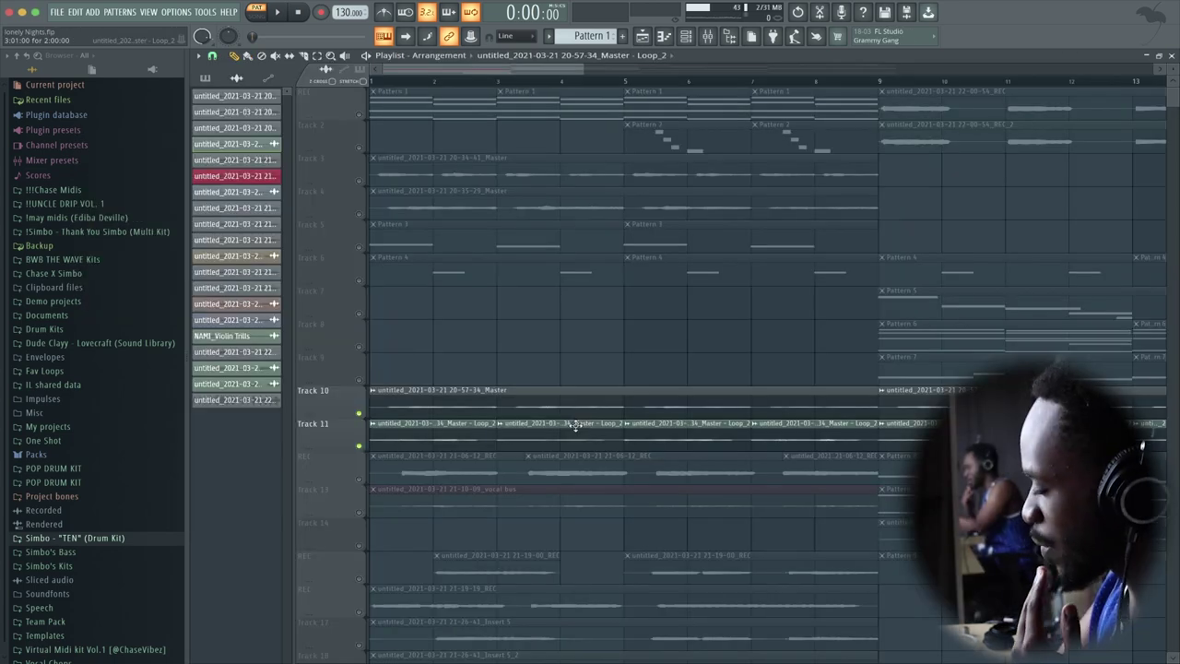
{"action": "double_click", "coordinate": [425, 440]}
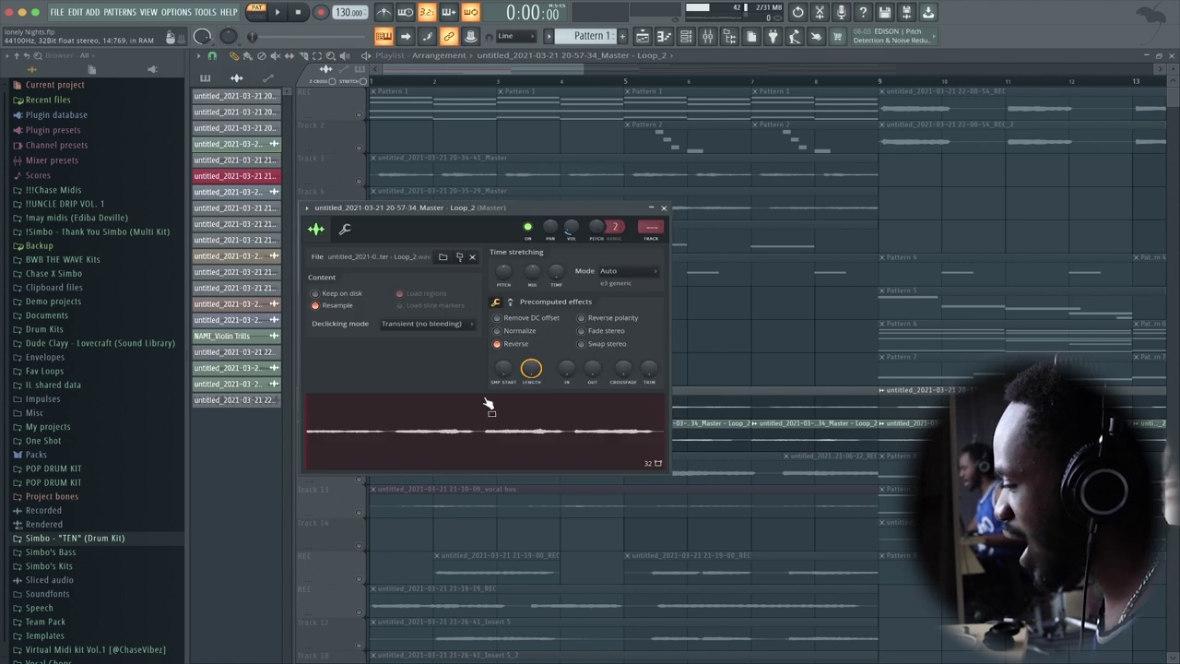
{"action": "left_click", "coordinate": [665, 211]}
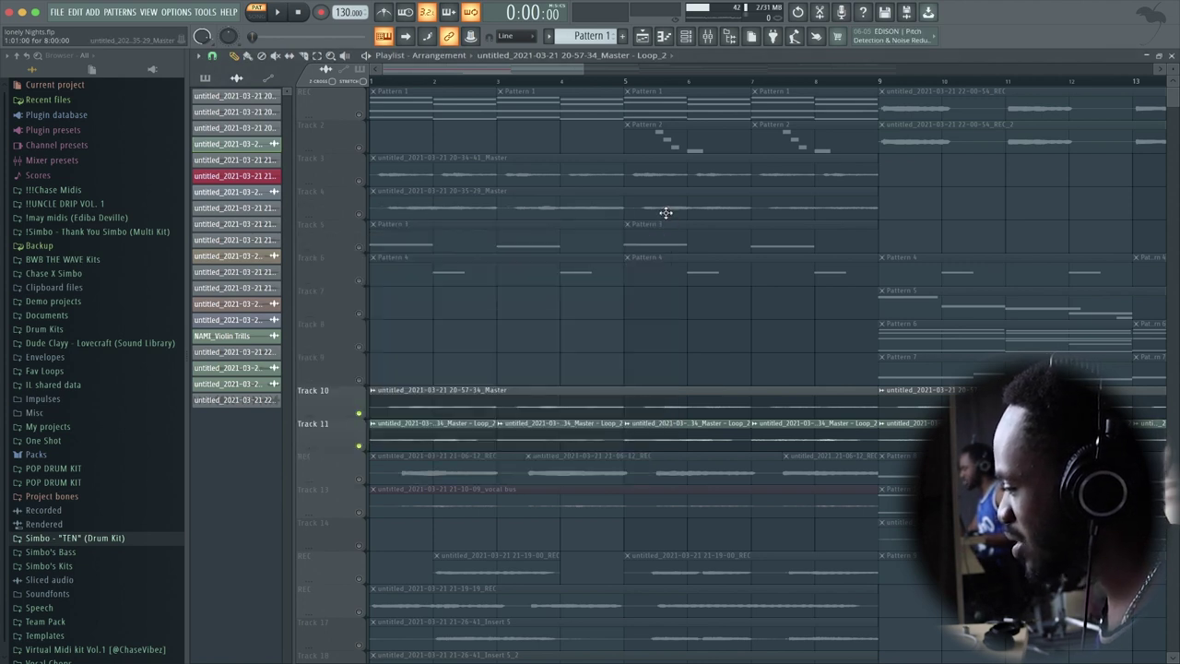
{"action": "double_click", "coordinate": [473, 428]}
{"action": "left_click", "coordinate": [664, 208]}
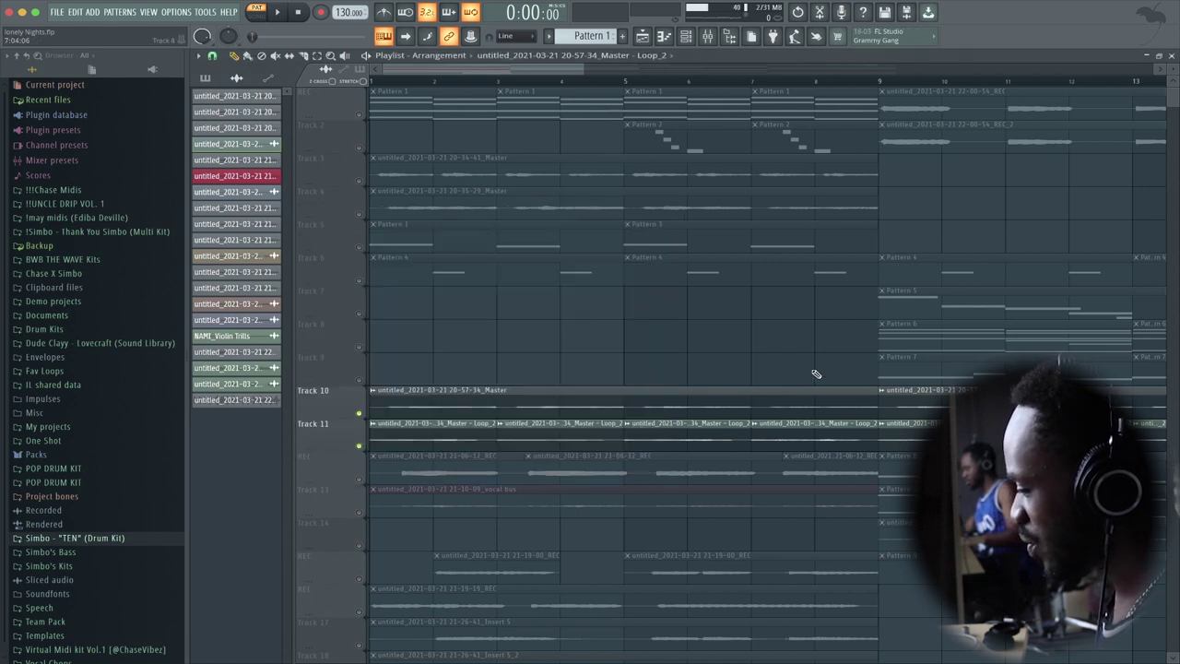
{"action": "key", "text": "l"}
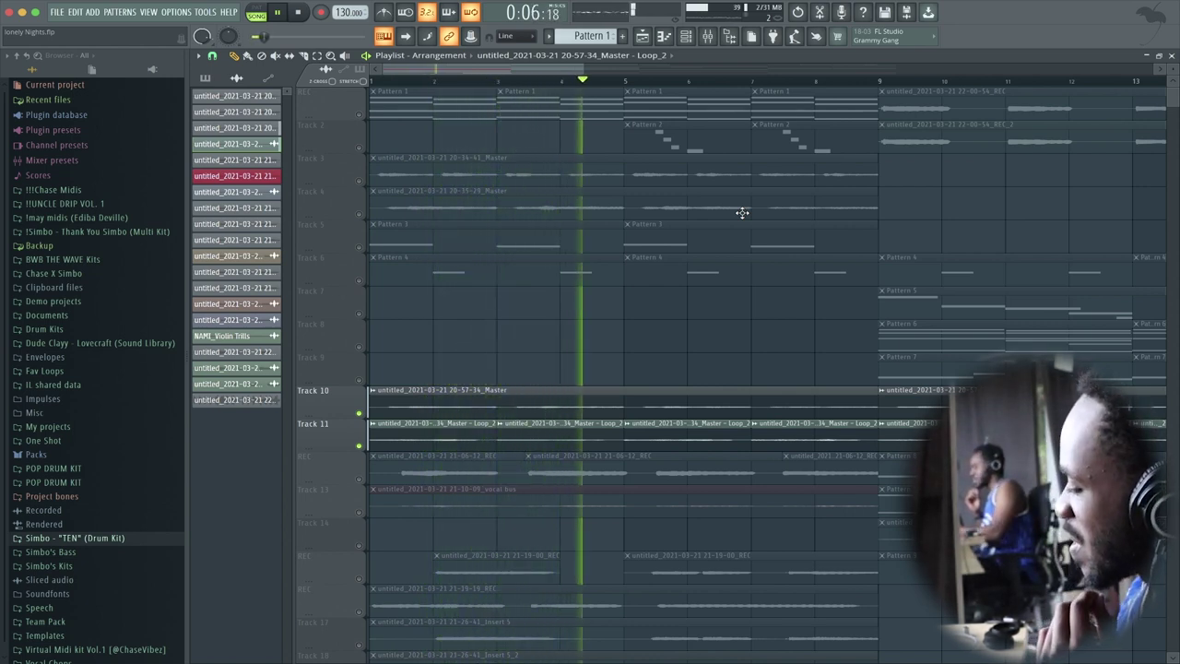
{"action": "key", "text": "space"}
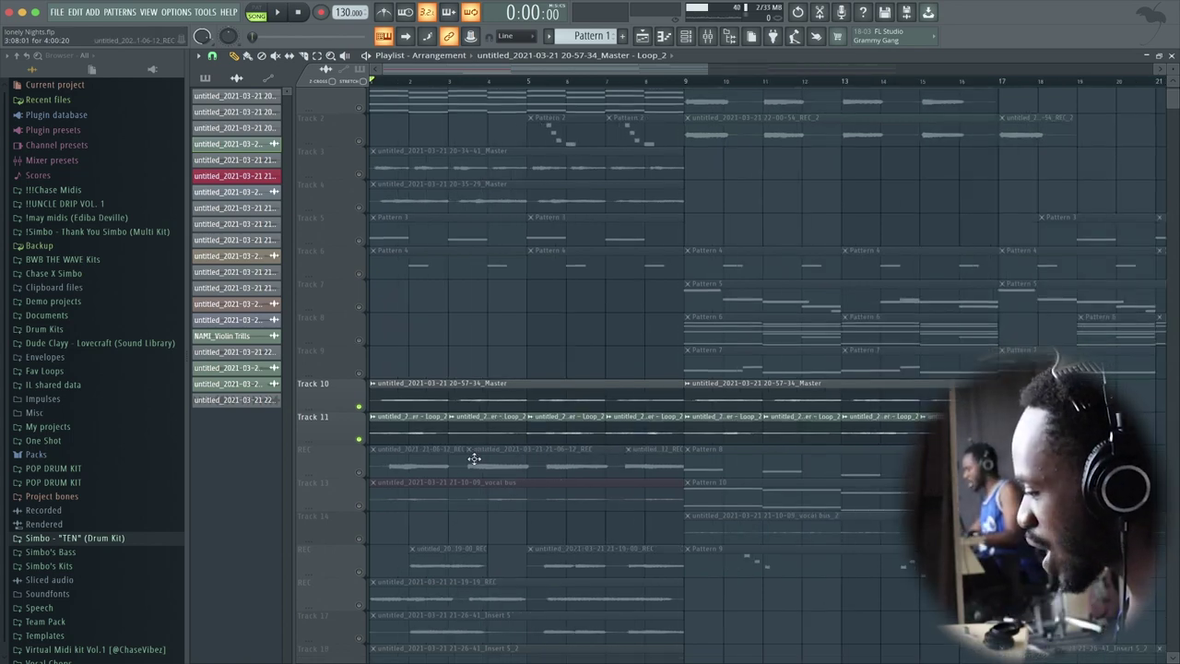
{"action": "scroll", "coordinate": [473, 458], "scroll_direction": "up", "scroll_amount": 2, "text": "ctrl"}
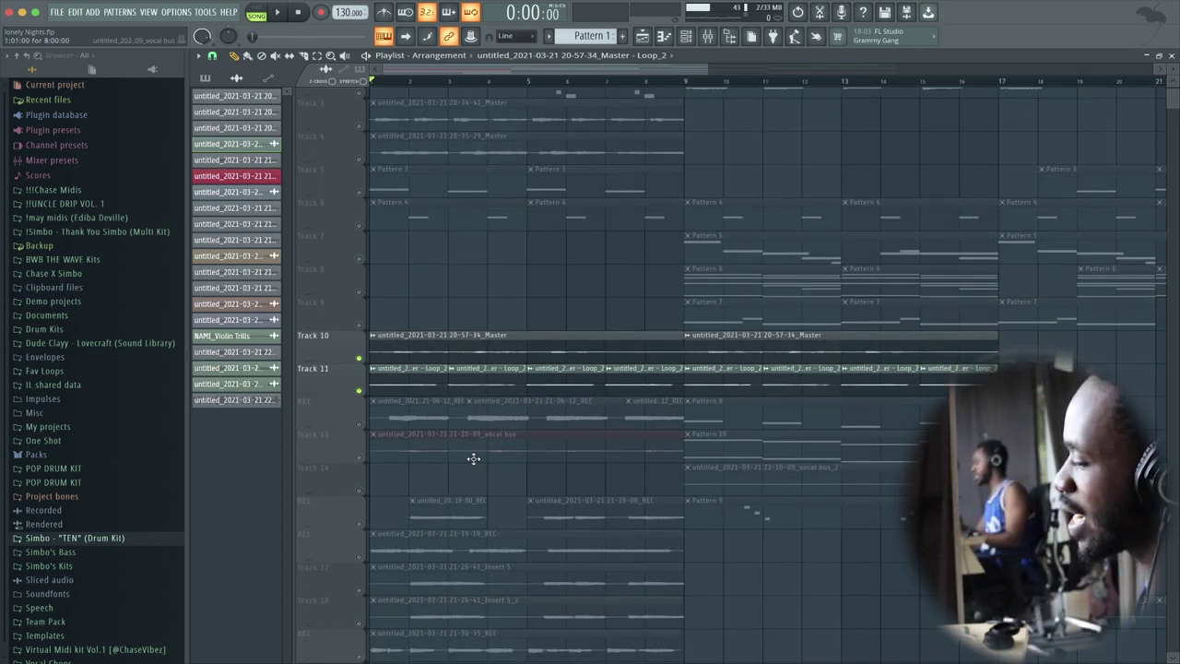
Unmute Track 5, preview Pattern 3 solo and check the STARLIGHT channel's volume envelope.
{"action": "scroll", "coordinate": [381, 522], "scroll_direction": "up", "scroll_amount": 2}
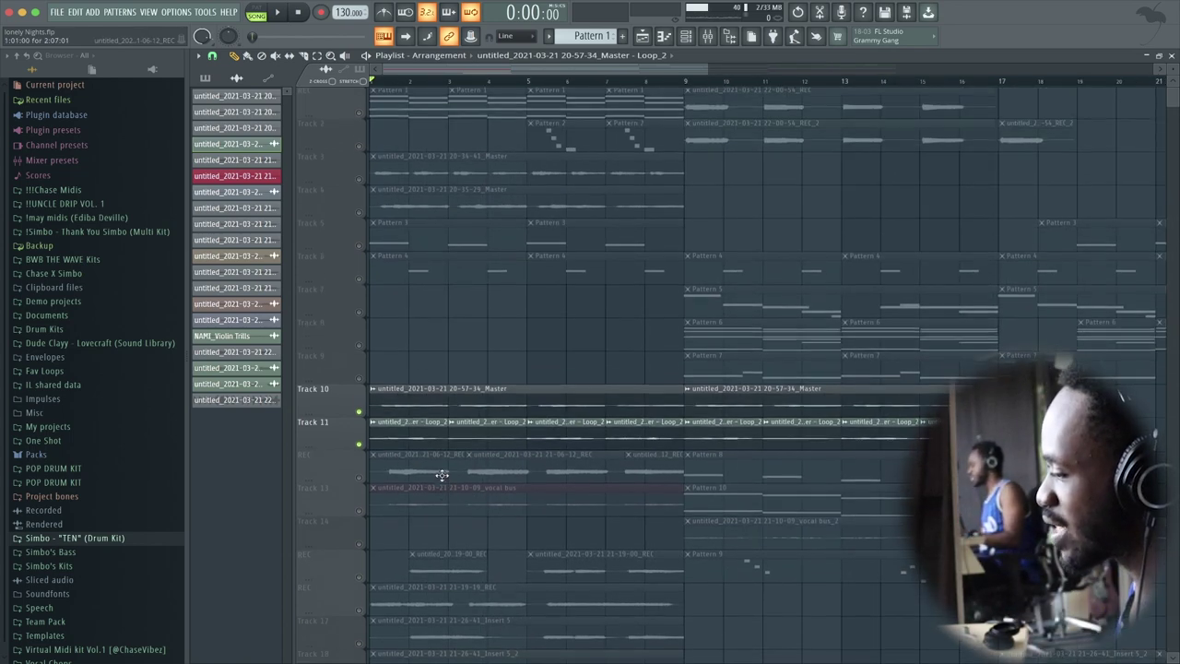
{"action": "left_click", "coordinate": [361, 247]}
{"action": "left_click", "coordinate": [687, 38]}
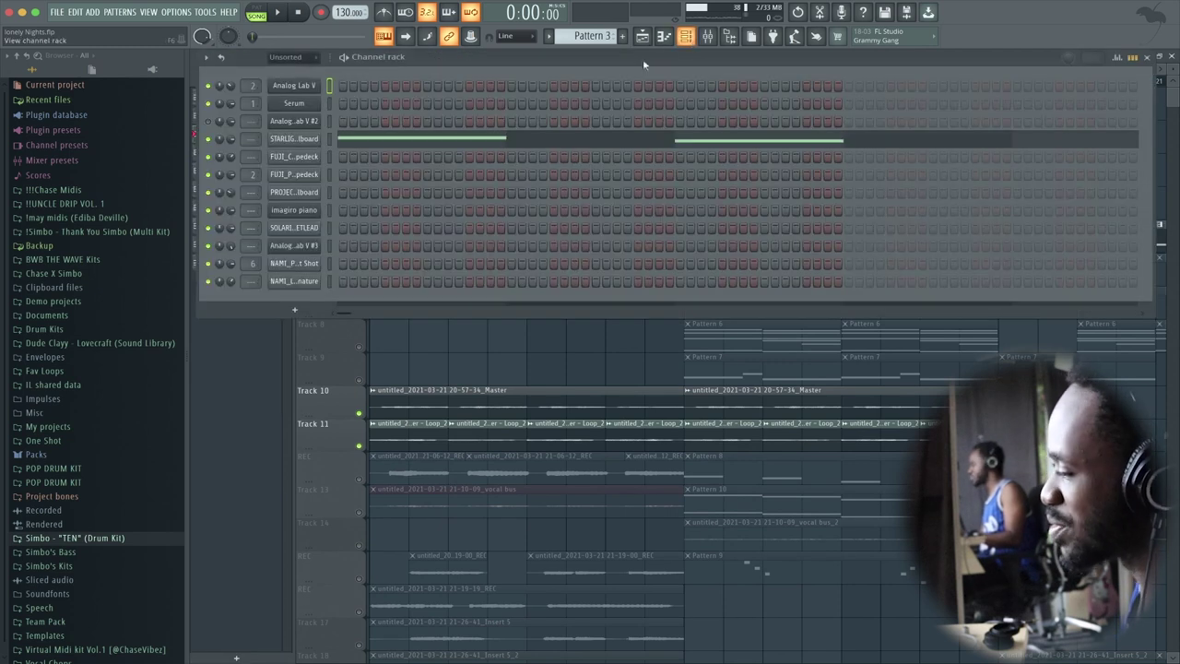
{"action": "left_click", "coordinate": [351, 62]}
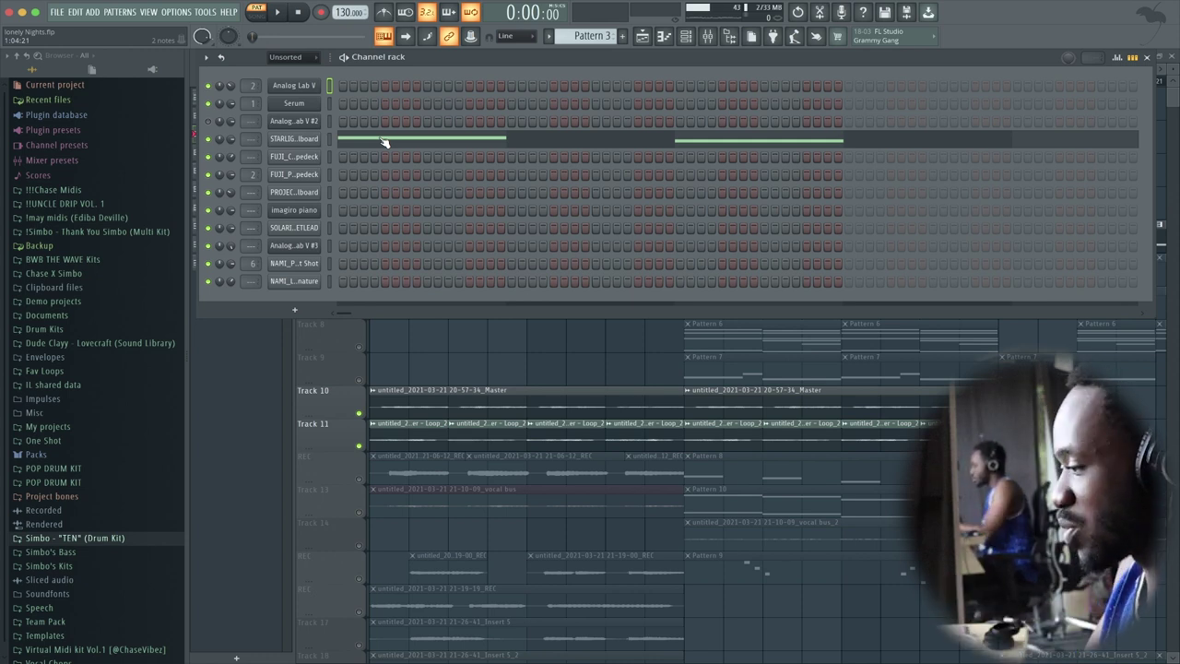
{"action": "left_click", "coordinate": [323, 140]}
{"action": "left_click", "coordinate": [366, 240]}
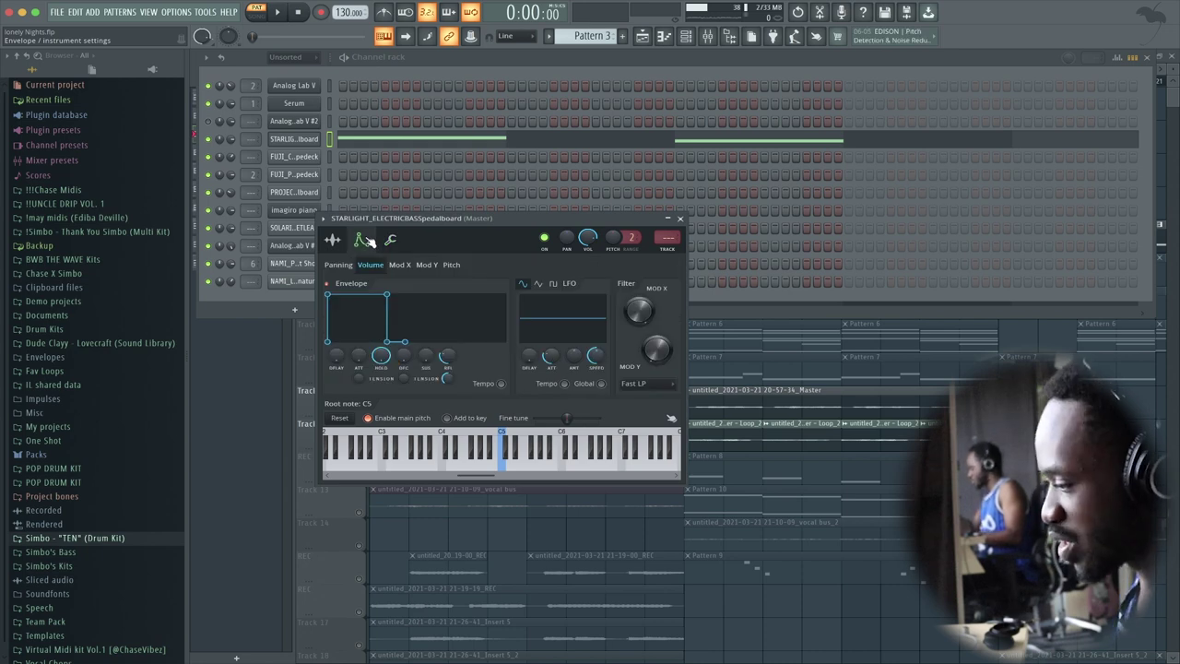
{"action": "left_click", "coordinate": [680, 223]}
{"action": "left_click", "coordinate": [326, 446]}
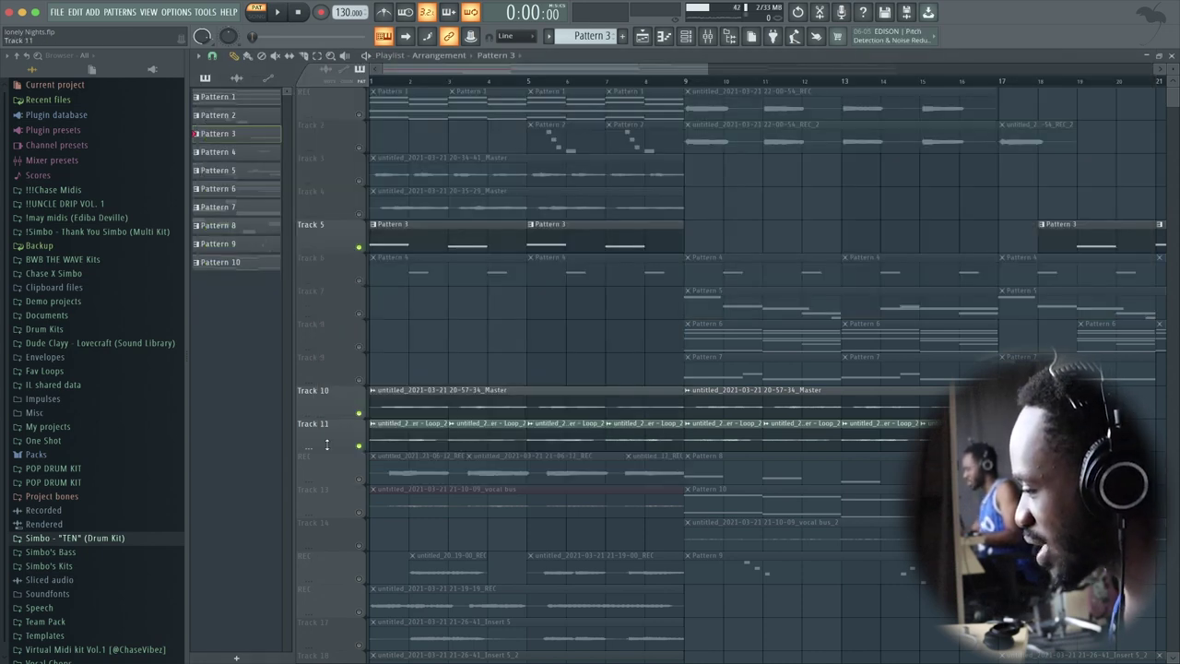
Unmute Track 6 and view Pattern 4's instrument channels.
{"action": "left_click", "coordinate": [359, 280]}
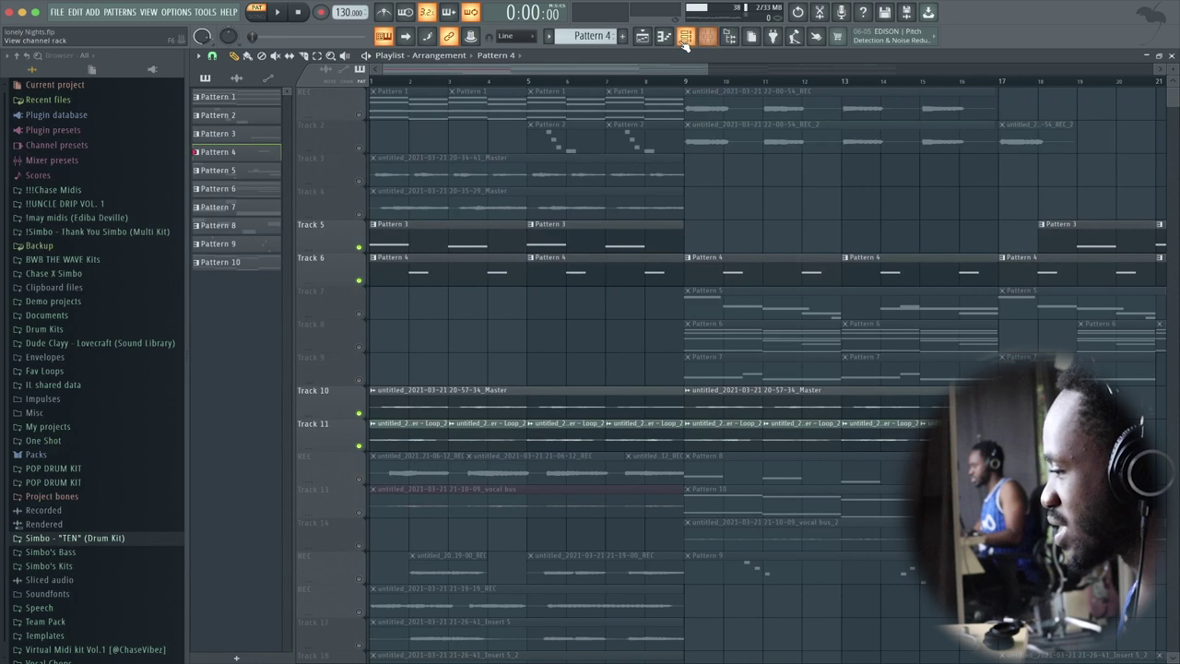
{"action": "left_click", "coordinate": [685, 37]}
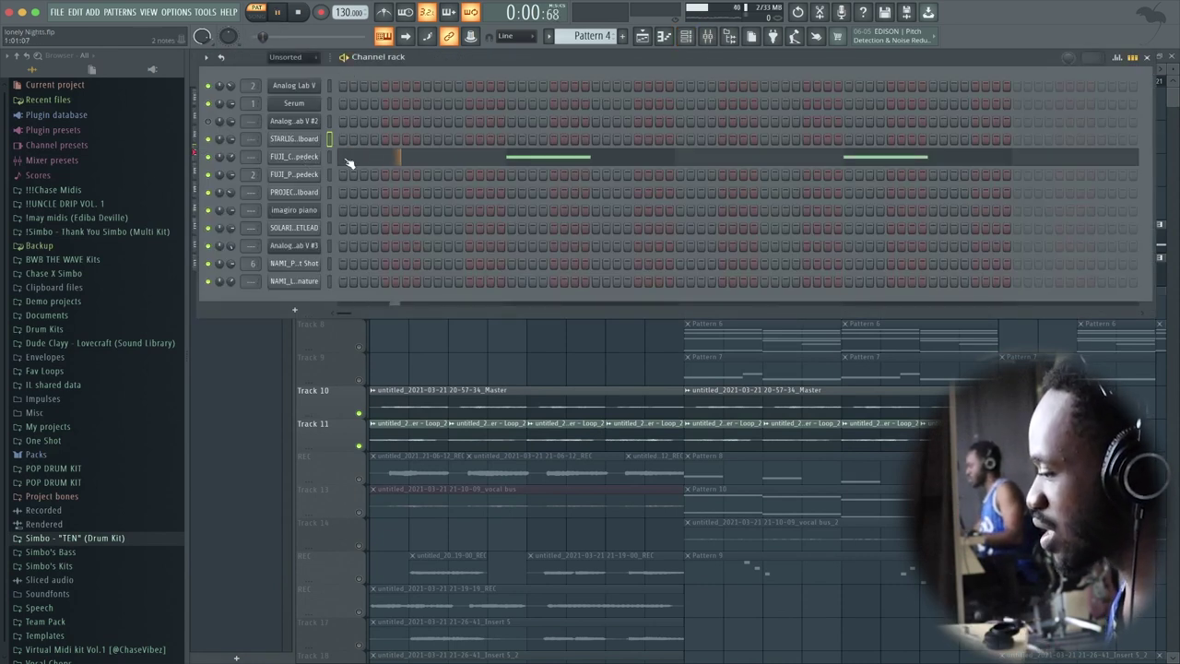
{"action": "left_click", "coordinate": [310, 373]}
{"action": "scroll", "coordinate": [375, 334], "scroll_direction": "down", "scroll_amount": 5}
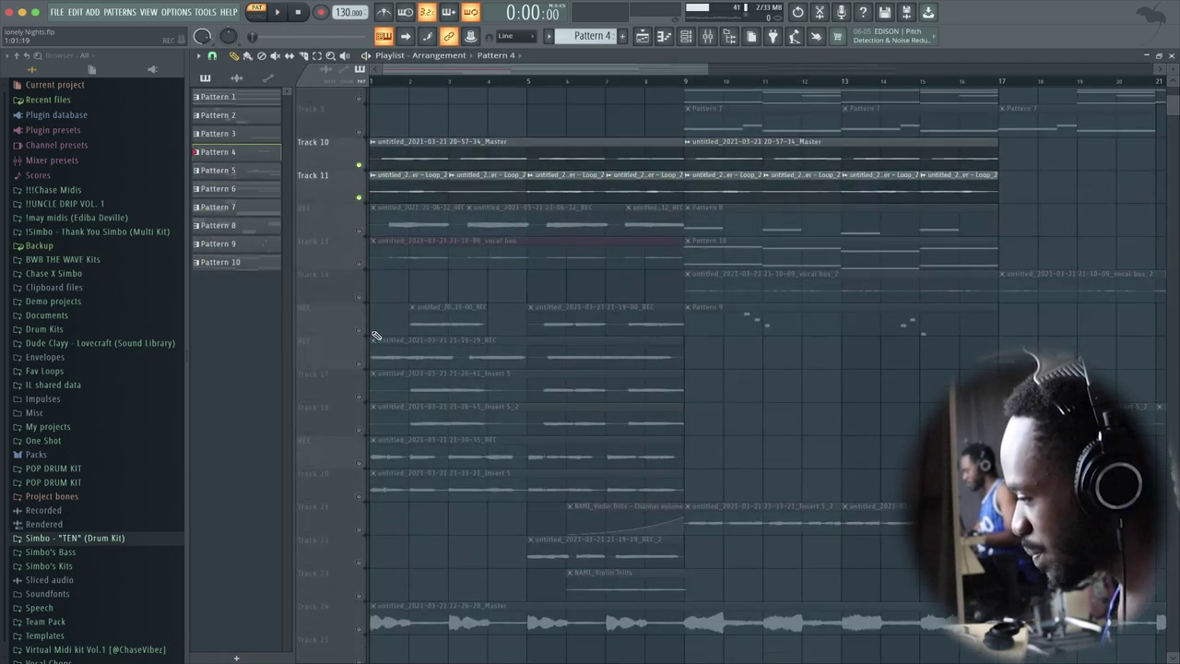
Unmute all tracks and inspect ValhallaVintageVerb and Volcano 2 on mixer Insert 5.
{"action": "left_click", "coordinate": [359, 264]}
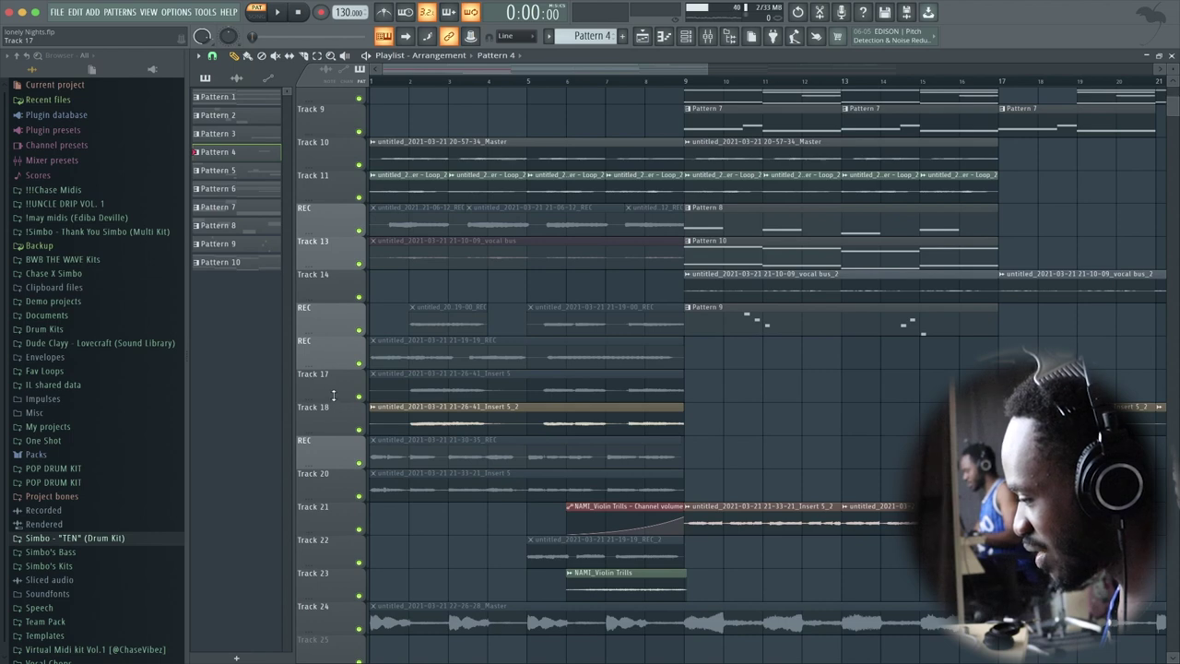
{"action": "scroll", "coordinate": [397, 448], "scroll_direction": "down", "scroll_amount": 3}
{"action": "key", "text": "F9"}
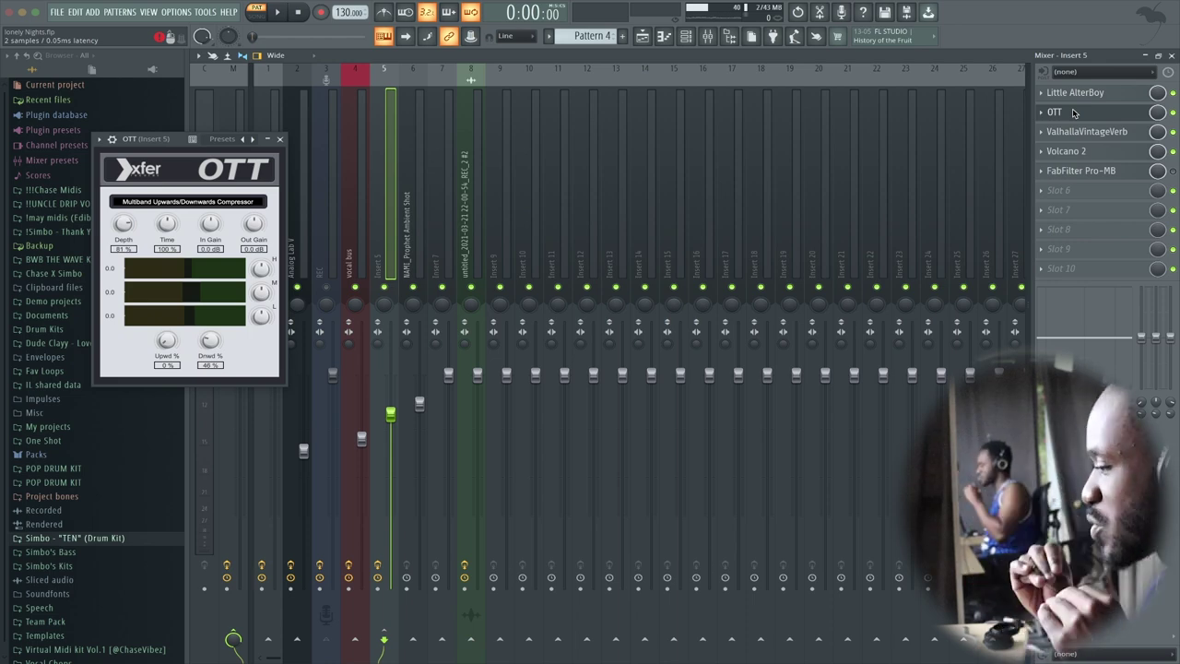
{"action": "left_click", "coordinate": [1075, 133]}
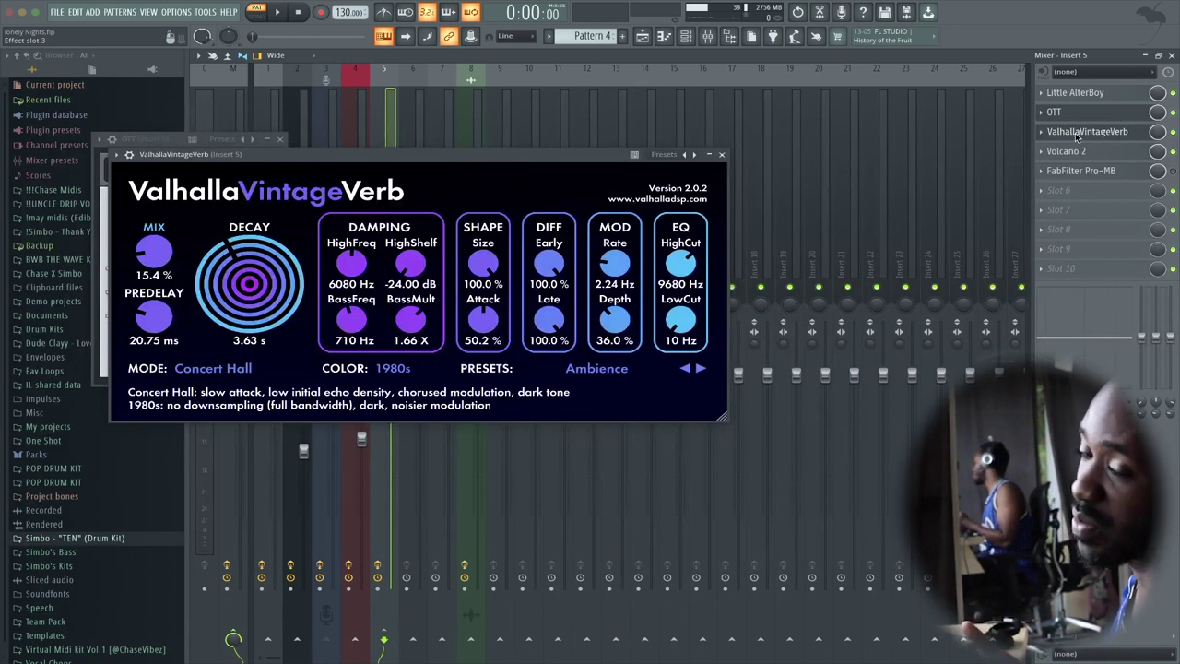
{"action": "left_click", "coordinate": [1076, 133]}
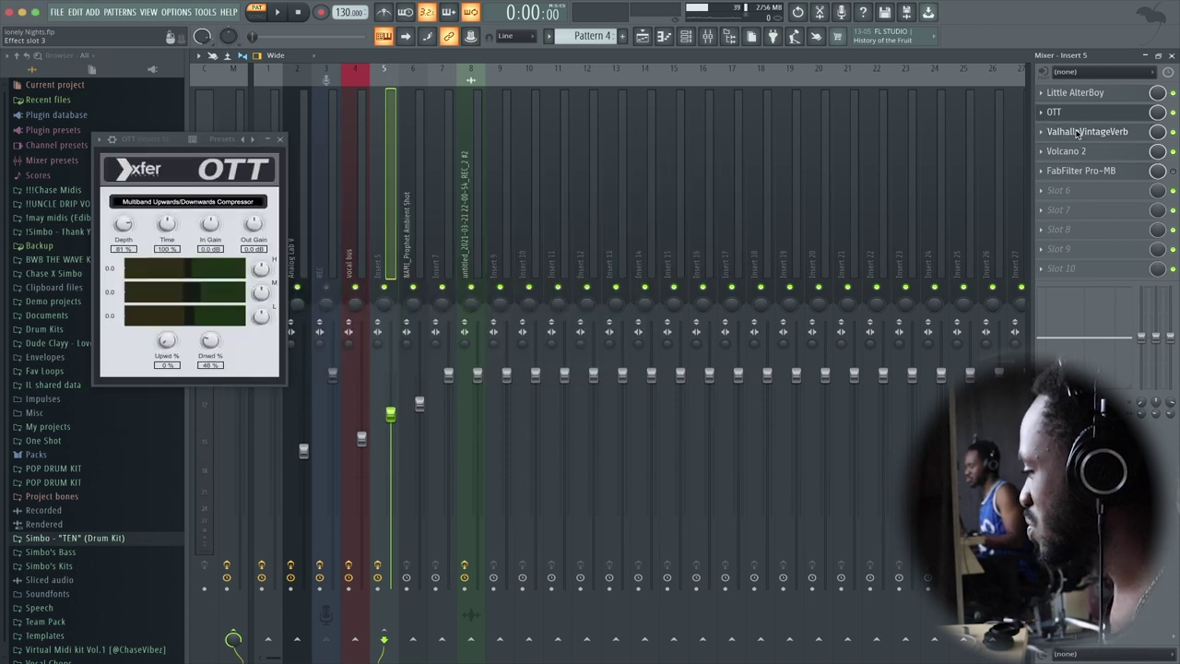
{"action": "left_click", "coordinate": [1072, 150]}
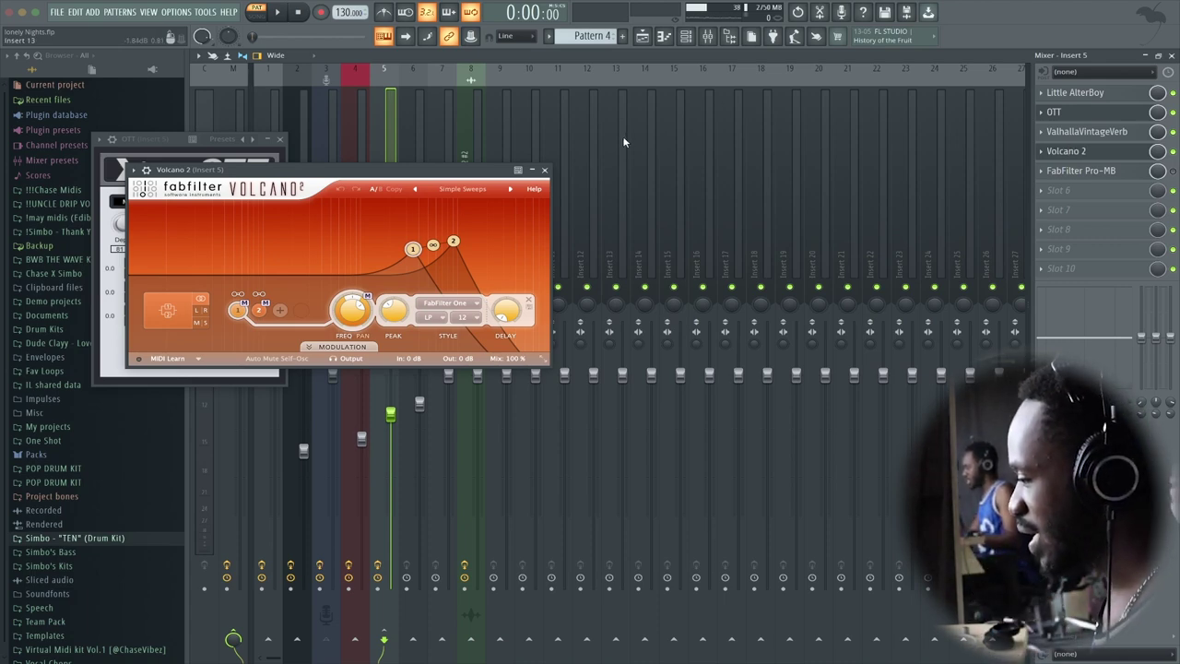
{"action": "key", "text": "F5"}
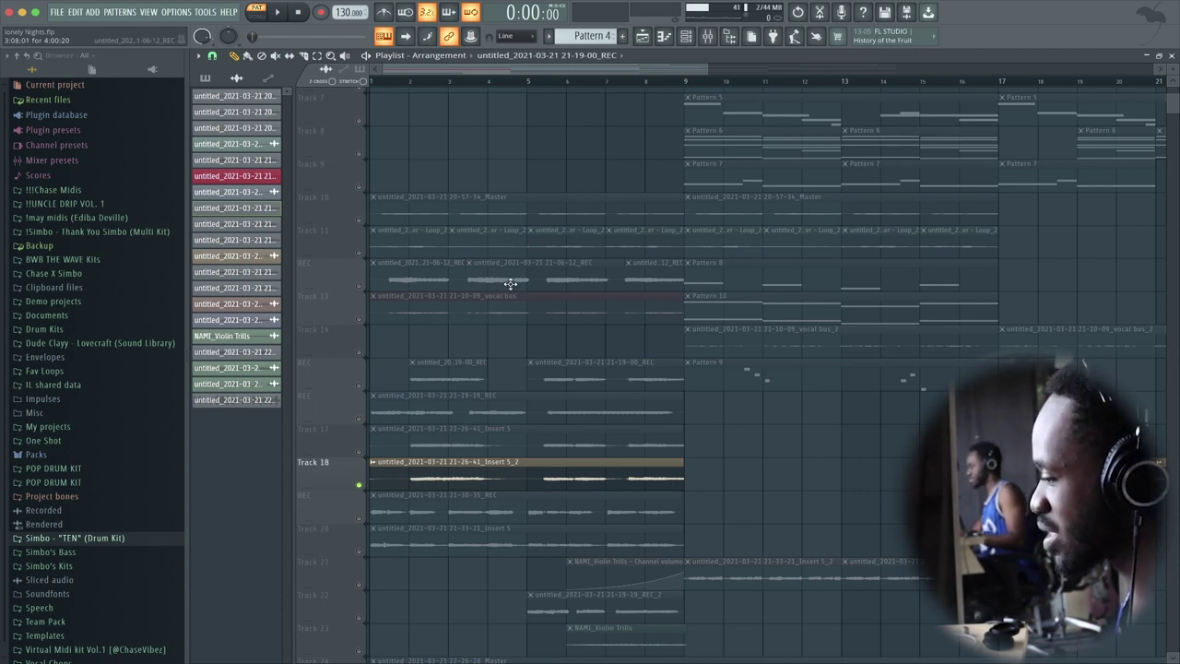
Open the Track 18 clip in the Edison audio editor and set its samplerate to 5000.
{"action": "double_click", "coordinate": [452, 435]}
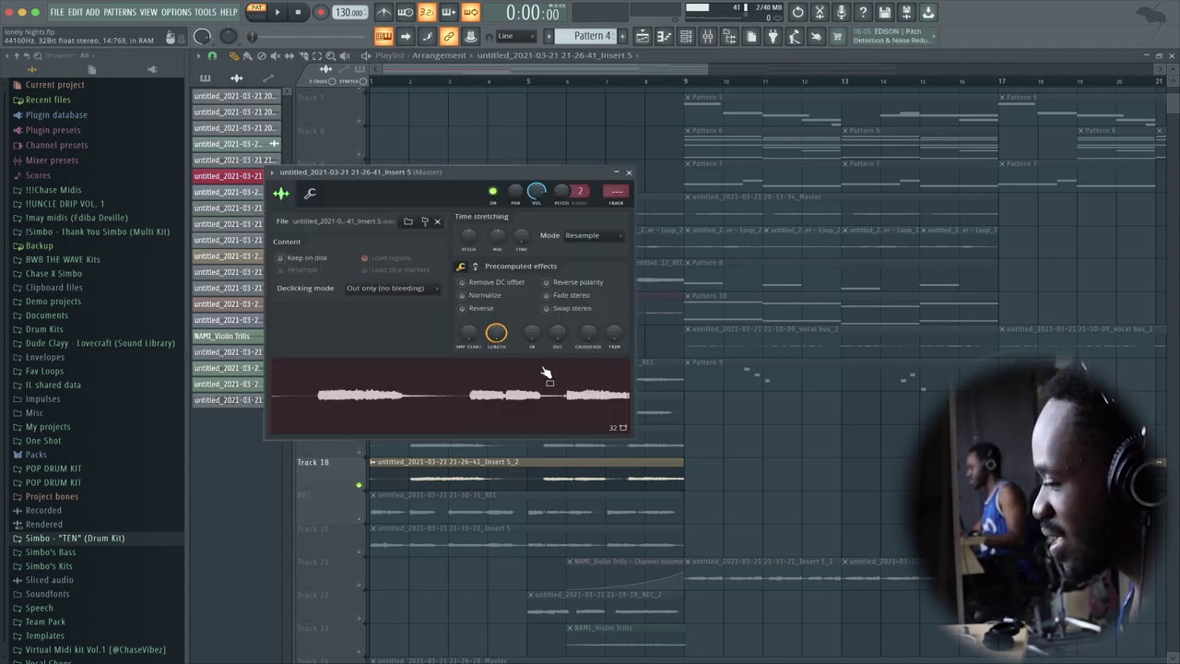
{"action": "right_click", "coordinate": [487, 370]}
{"action": "left_click", "coordinate": [544, 426]}
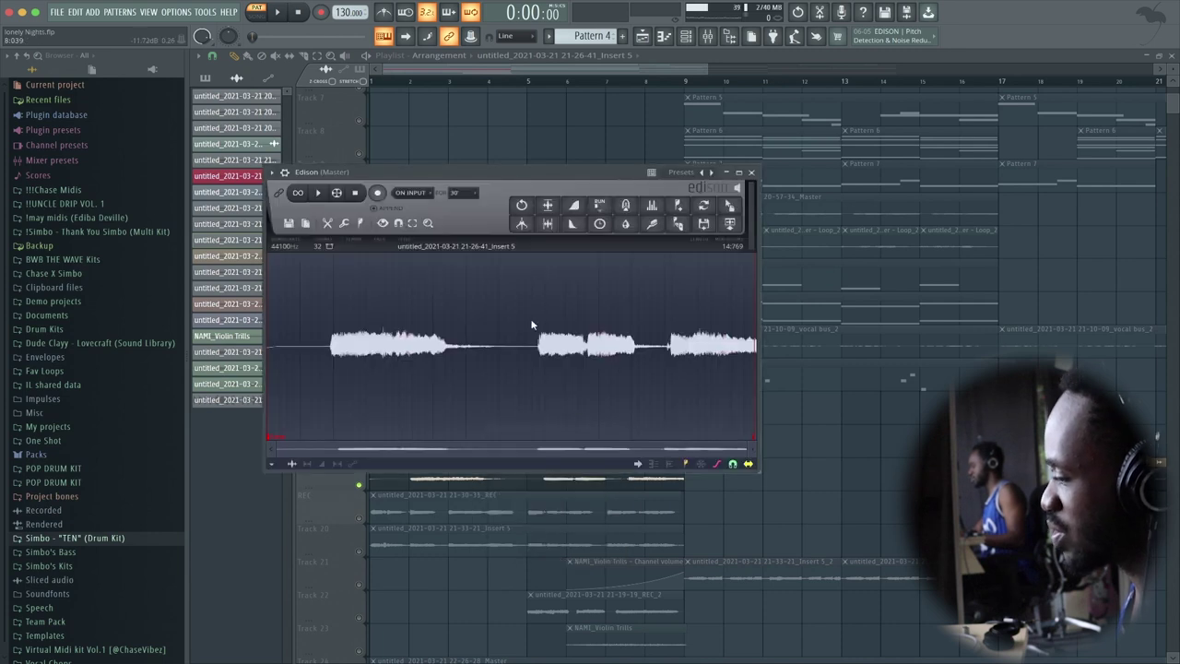
{"action": "left_click", "coordinate": [295, 248]}
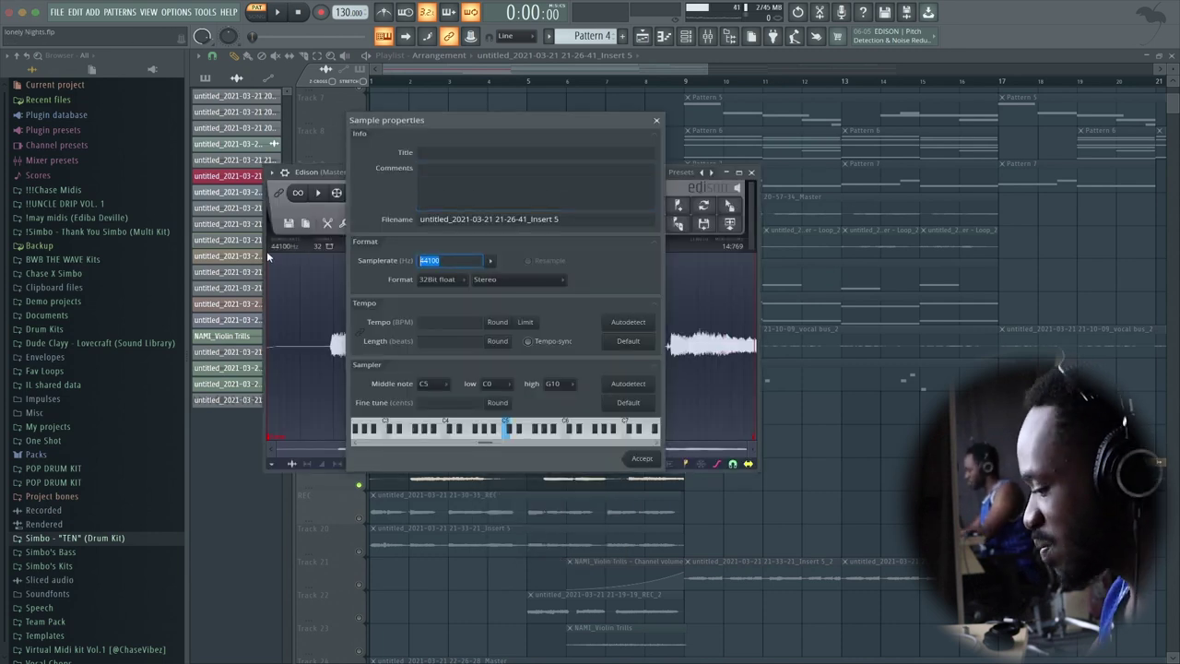
{"action": "type", "text": "5000"}
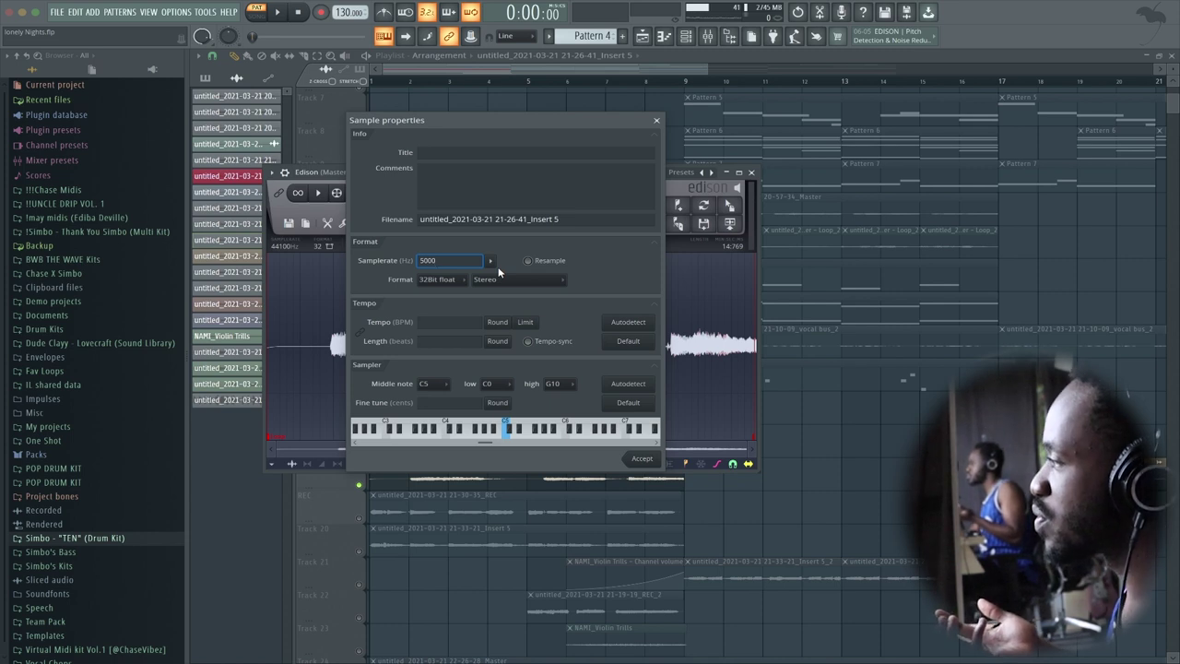
{"action": "key", "text": "Return"}
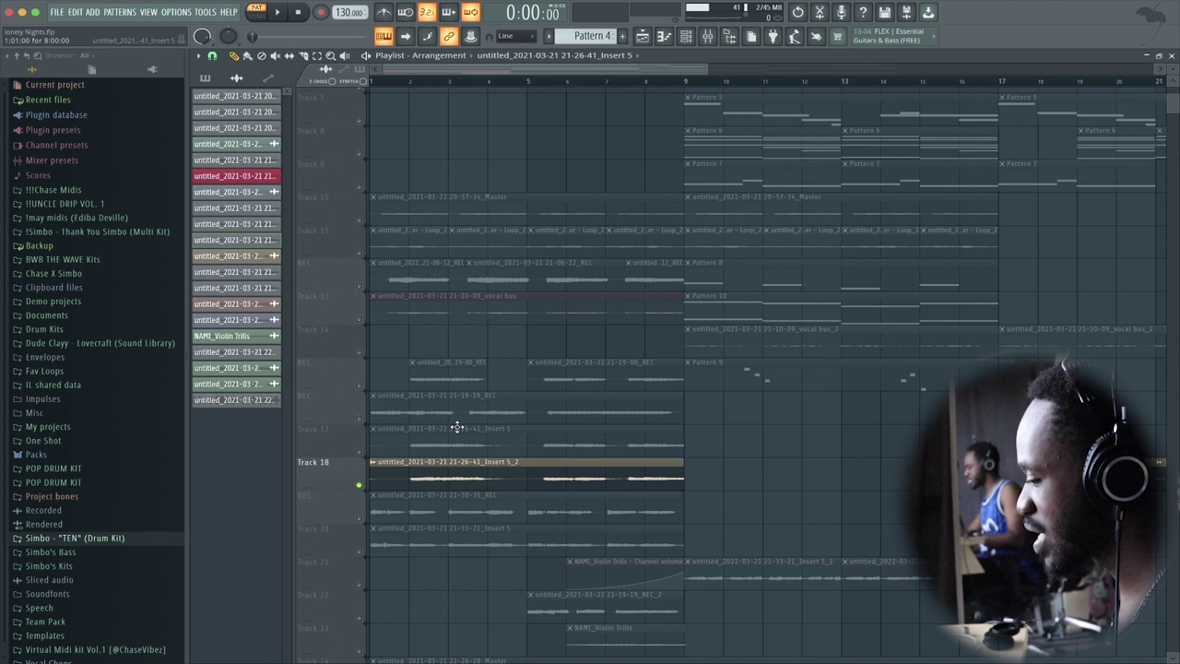
Switch to Song mode and play the full arrangement, then stop.
{"action": "key", "text": "l"}
{"action": "key", "text": "space"}
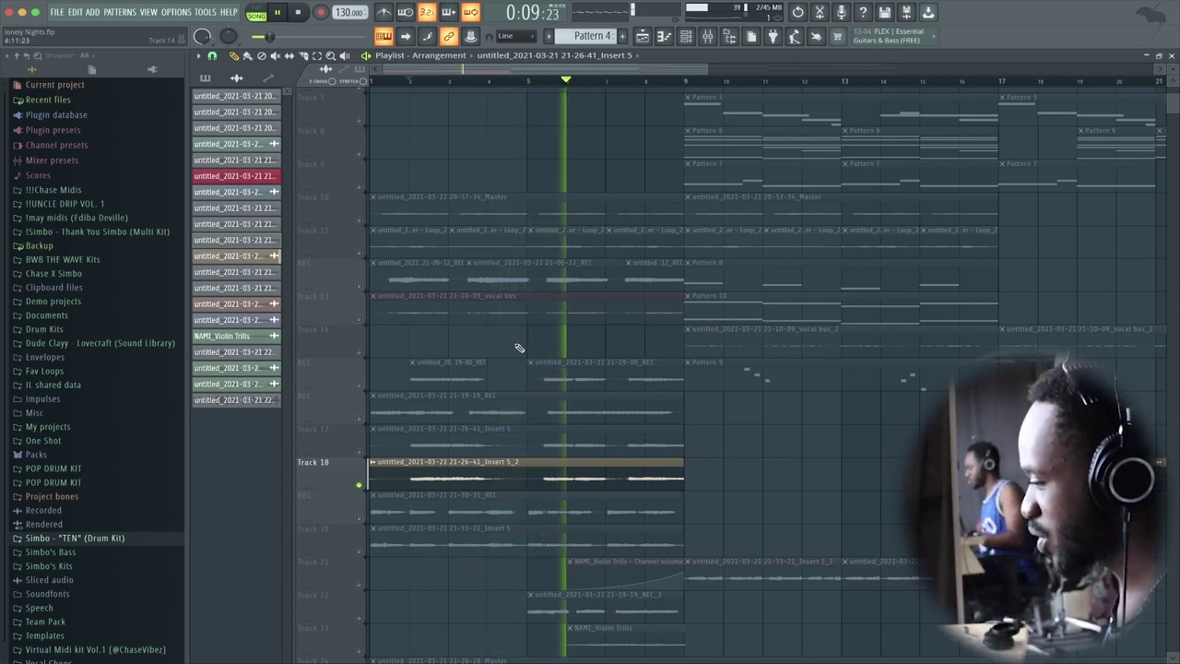
{"action": "scroll", "coordinate": [519, 348], "scroll_direction": "up", "scroll_amount": 3}
{"action": "key", "text": "space"}
{"action": "scroll", "coordinate": [507, 354], "scroll_direction": "down", "scroll_amount": 2}
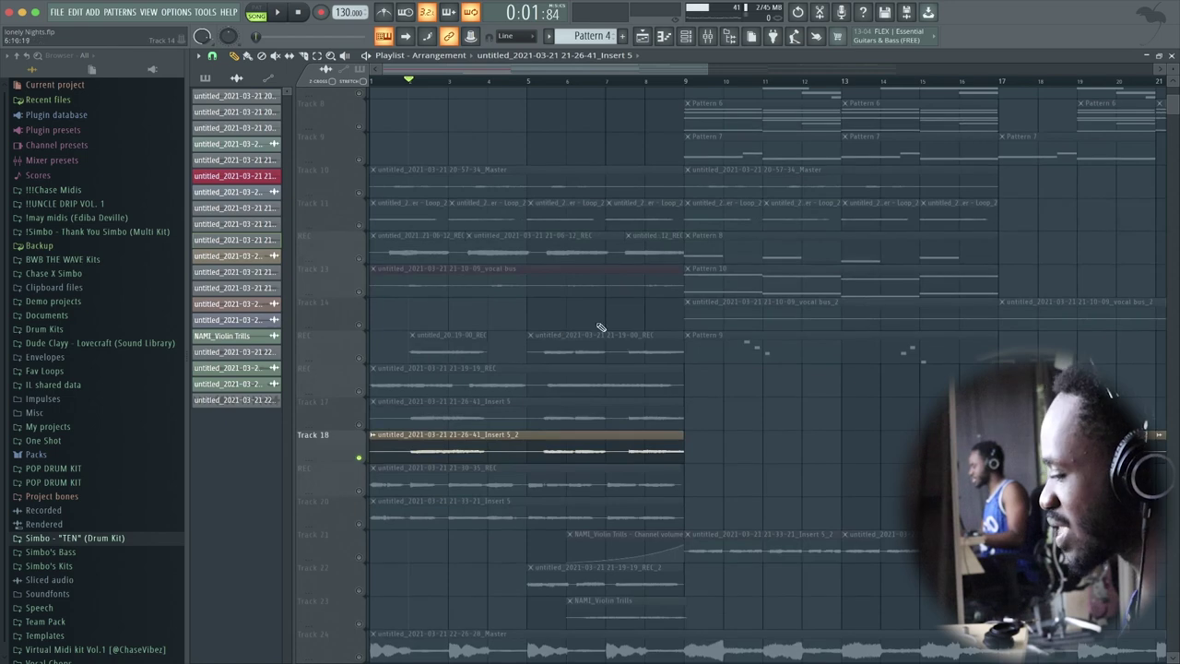
{"action": "scroll", "coordinate": [569, 369], "scroll_direction": "up", "scroll_amount": 1}
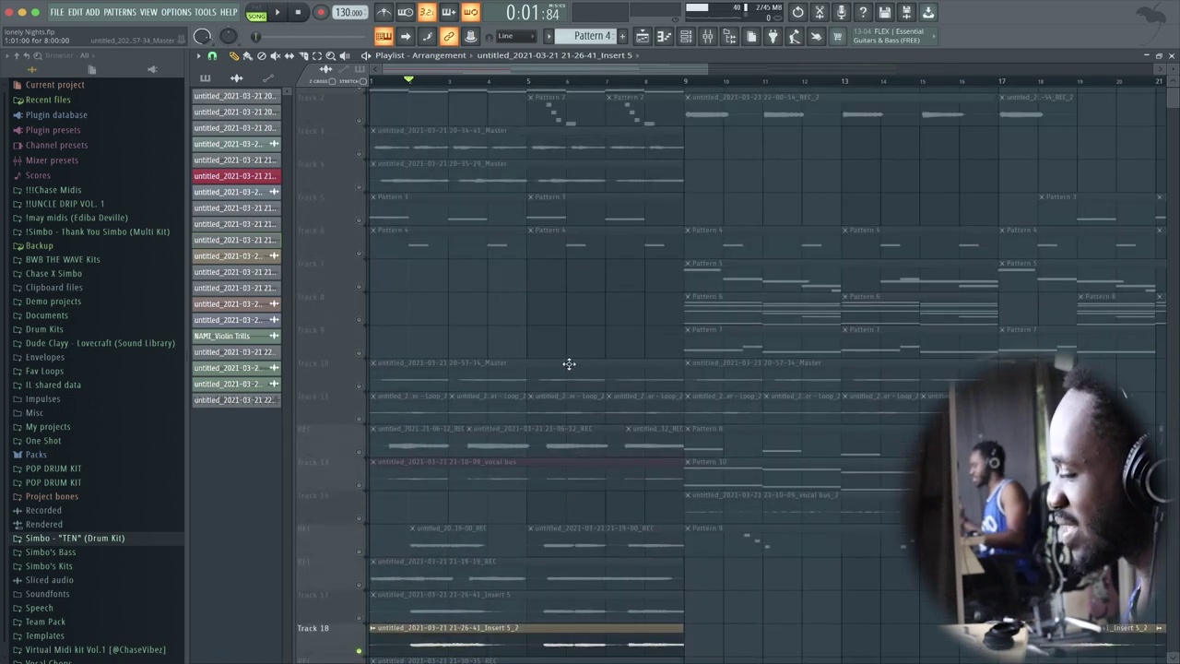
Unmute Tracks 10 and 11 and make Pattern 6 the current pattern.
{"action": "left_click", "coordinate": [359, 387]}
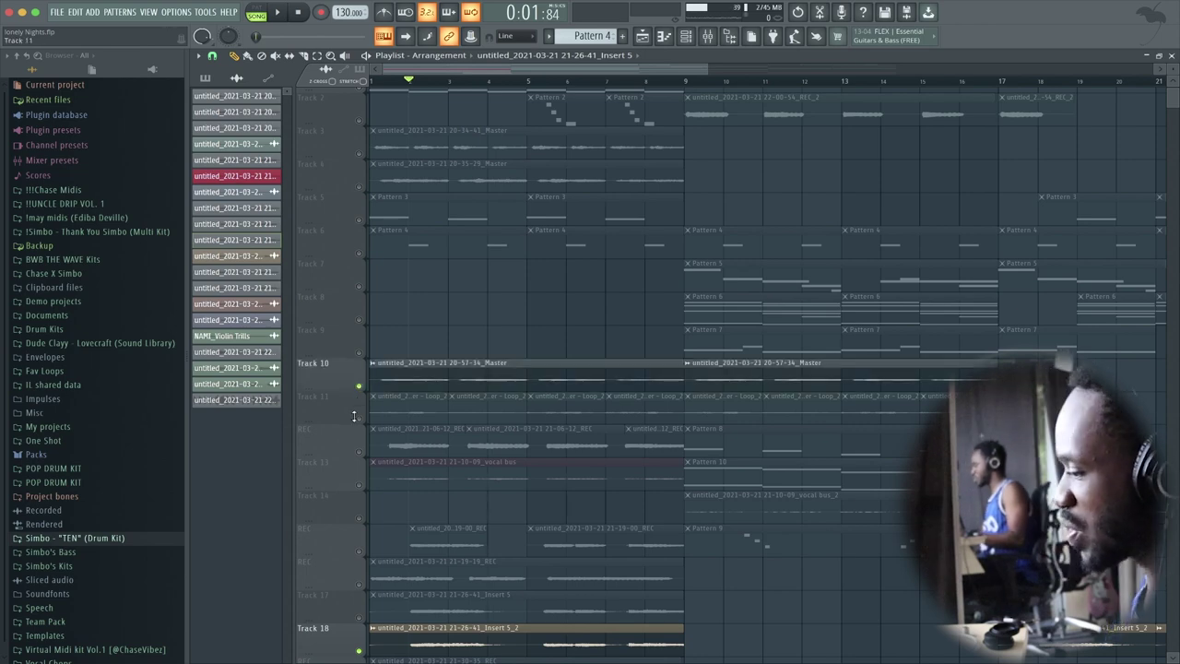
{"action": "left_click", "coordinate": [358, 417]}
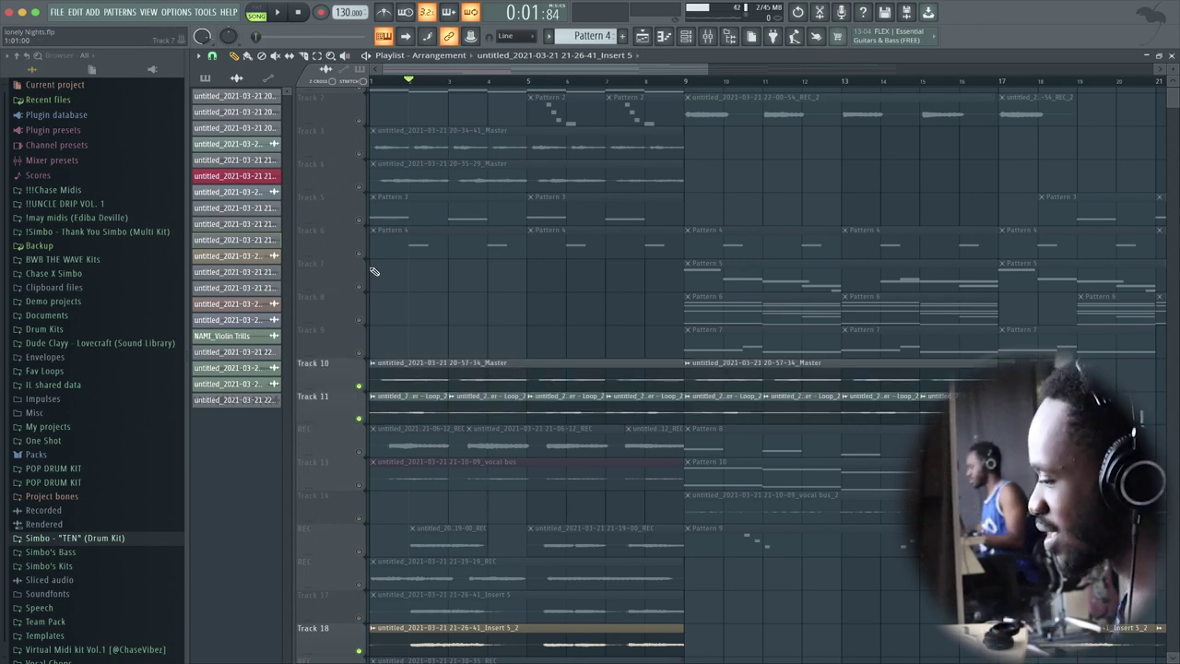
{"action": "left_click", "coordinate": [707, 299]}
{"action": "scroll", "coordinate": [611, 400], "scroll_direction": "down", "scroll_amount": 2}
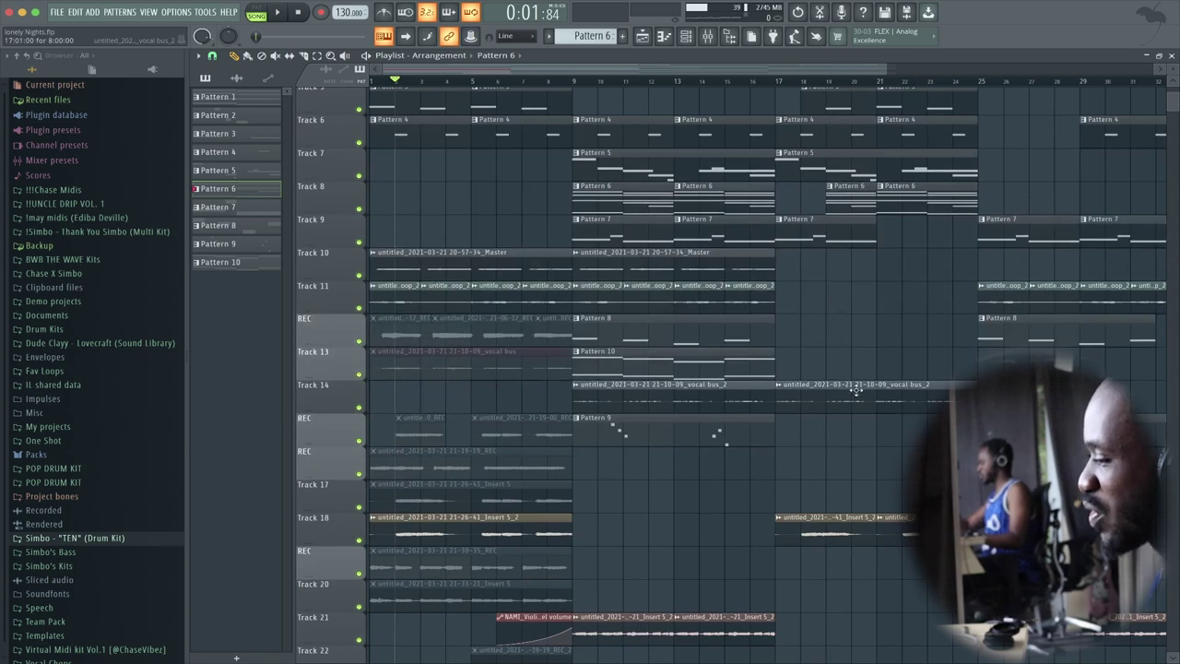
Mark bars 1–9 on the ruler as a time range and play that section, then stop.
{"action": "scroll", "coordinate": [682, 468], "scroll_direction": "down", "scroll_amount": 3}
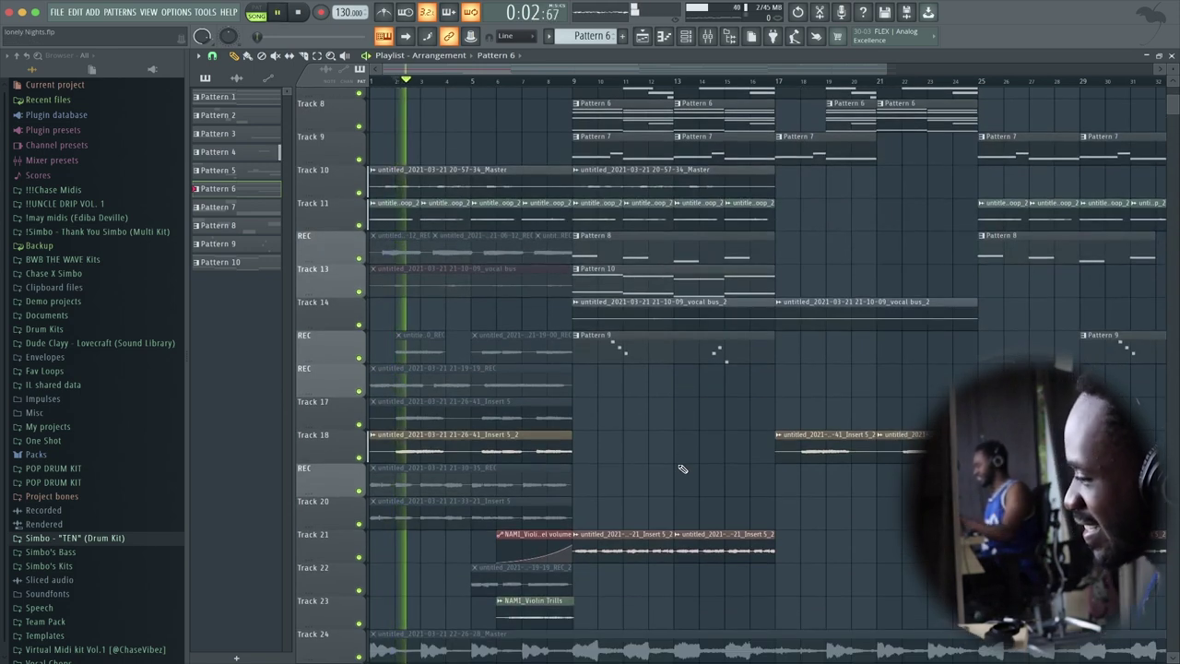
{"action": "scroll", "coordinate": [553, 470], "scroll_direction": "up", "scroll_amount": 5}
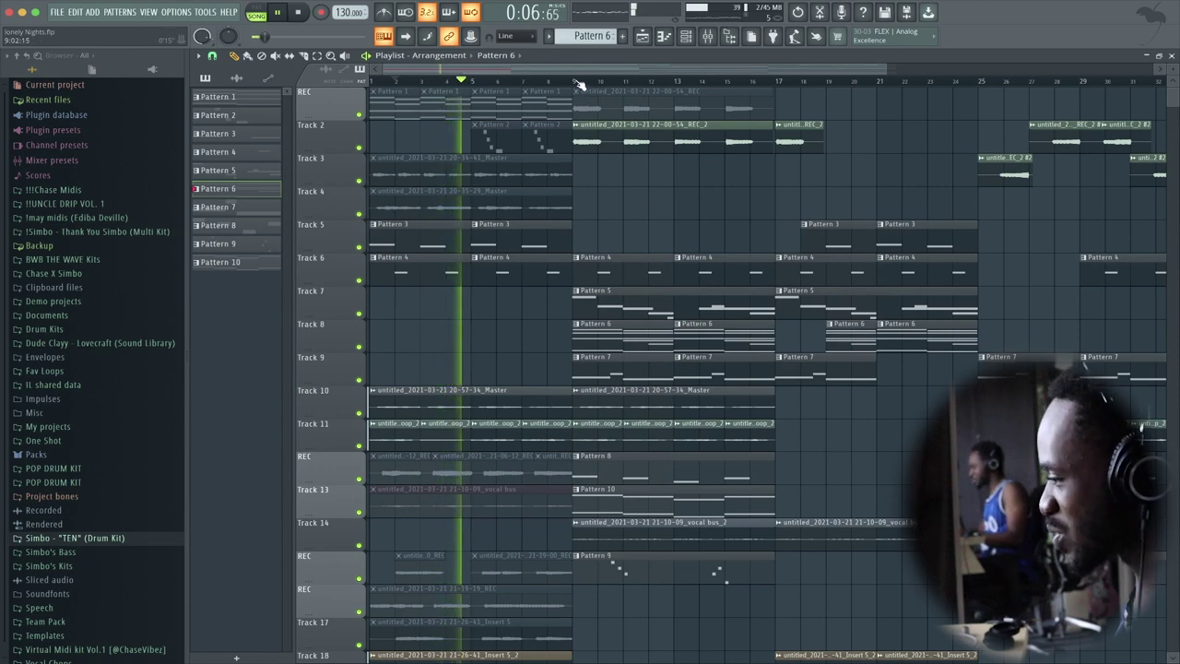
{"action": "left_click_drag", "start_coordinate": [573, 80], "coordinate": [317, 80]}
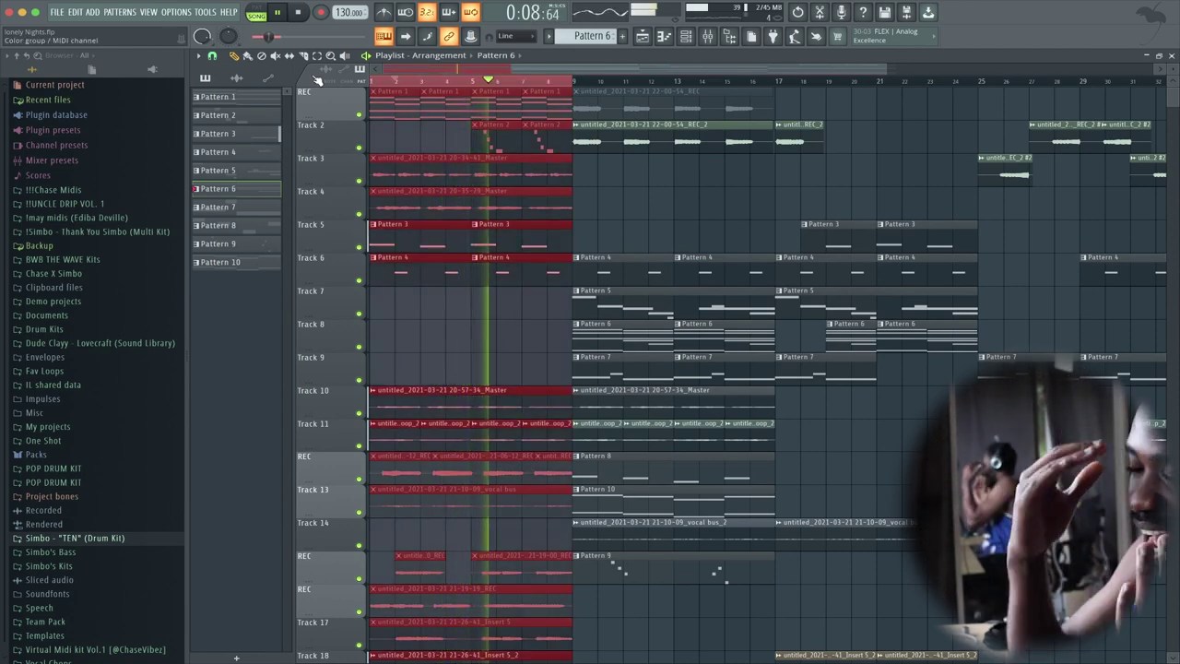
{"action": "key", "text": "space"}
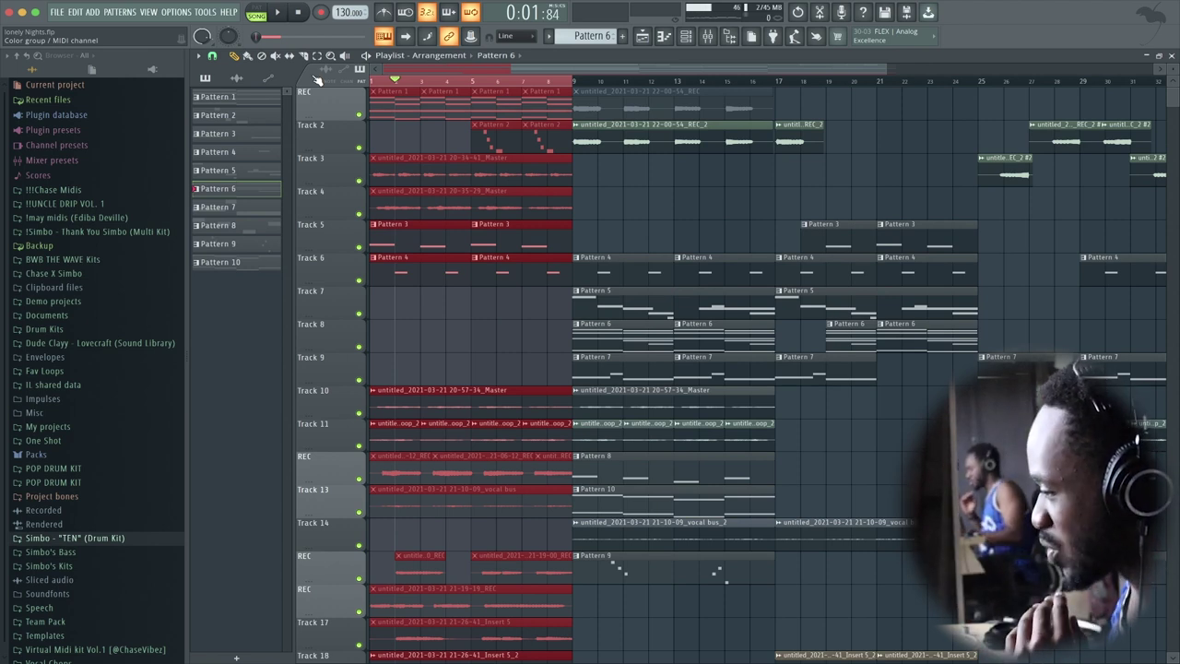
{"action": "key", "text": "space"}
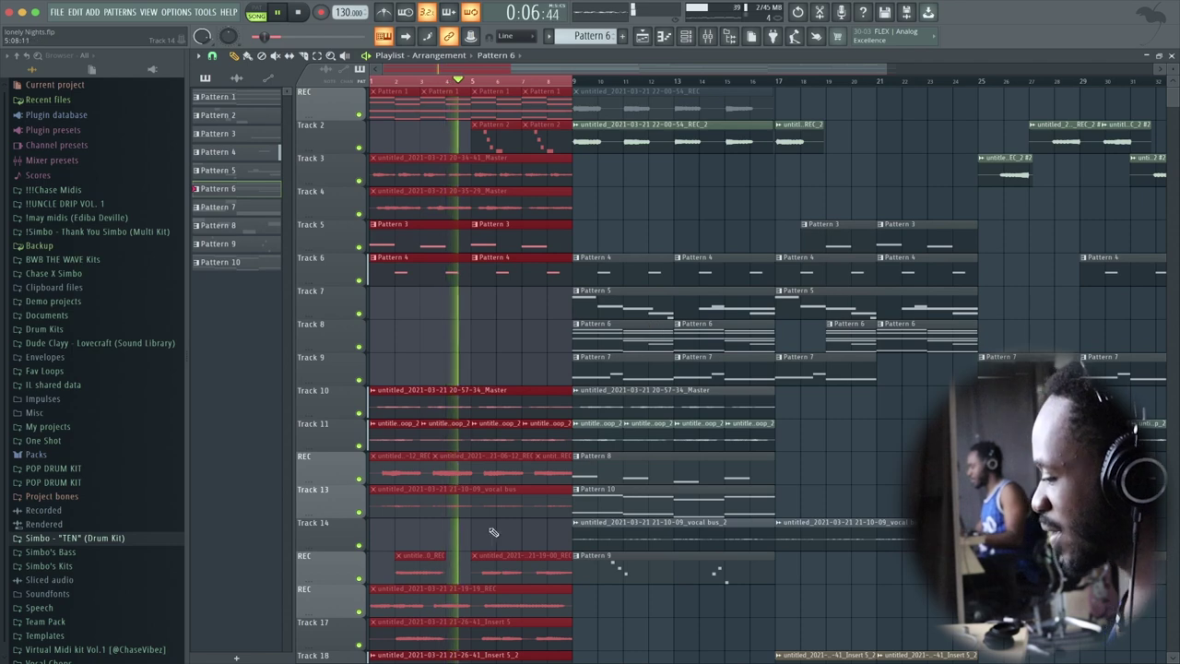
{"action": "scroll", "coordinate": [490, 498], "scroll_direction": "down", "scroll_amount": 4}
{"action": "key", "text": "space"}
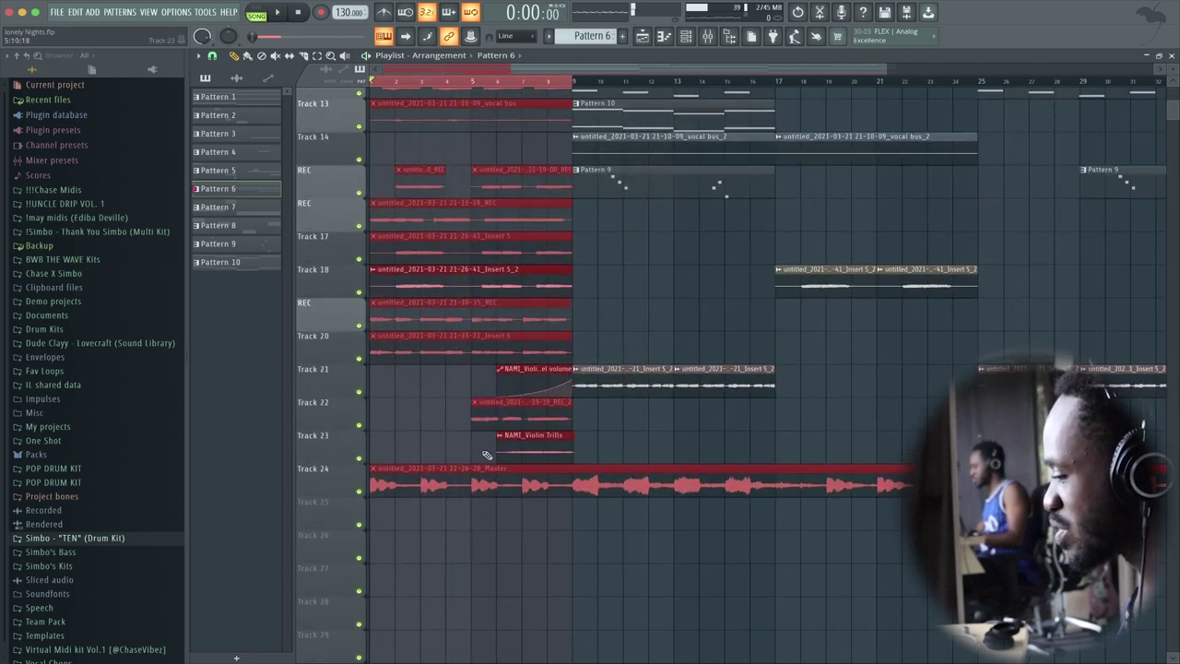
Play the arrangement starting from around bar 6, then stop.
{"action": "left_click", "coordinate": [497, 85]}
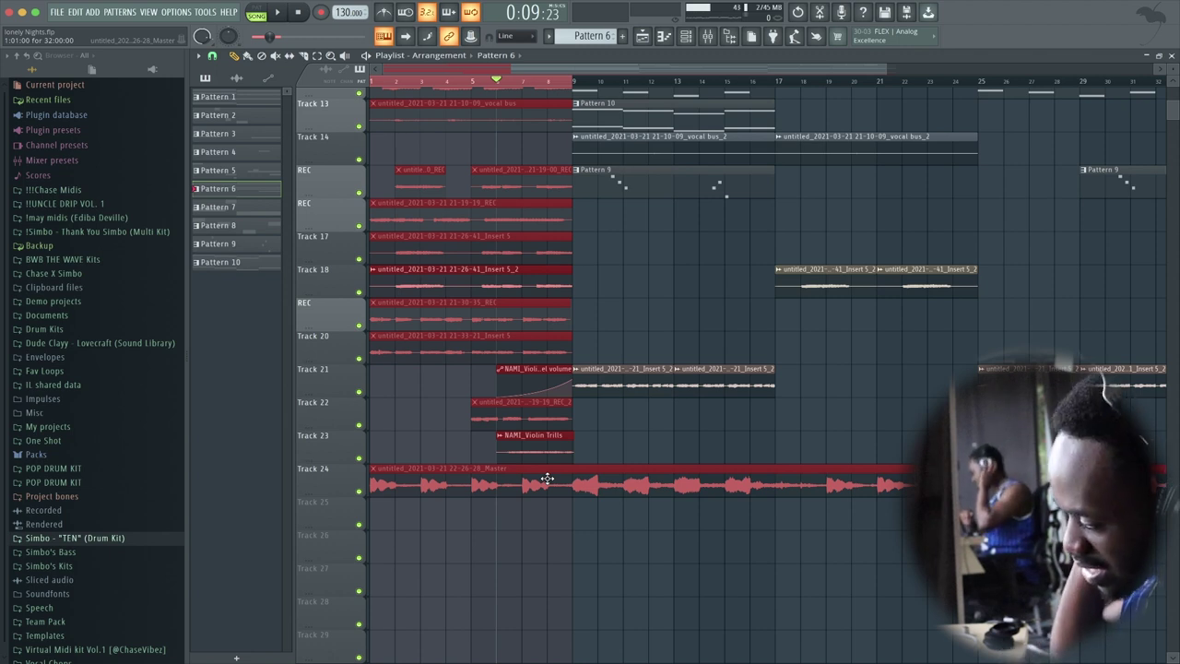
{"action": "key", "text": "space"}
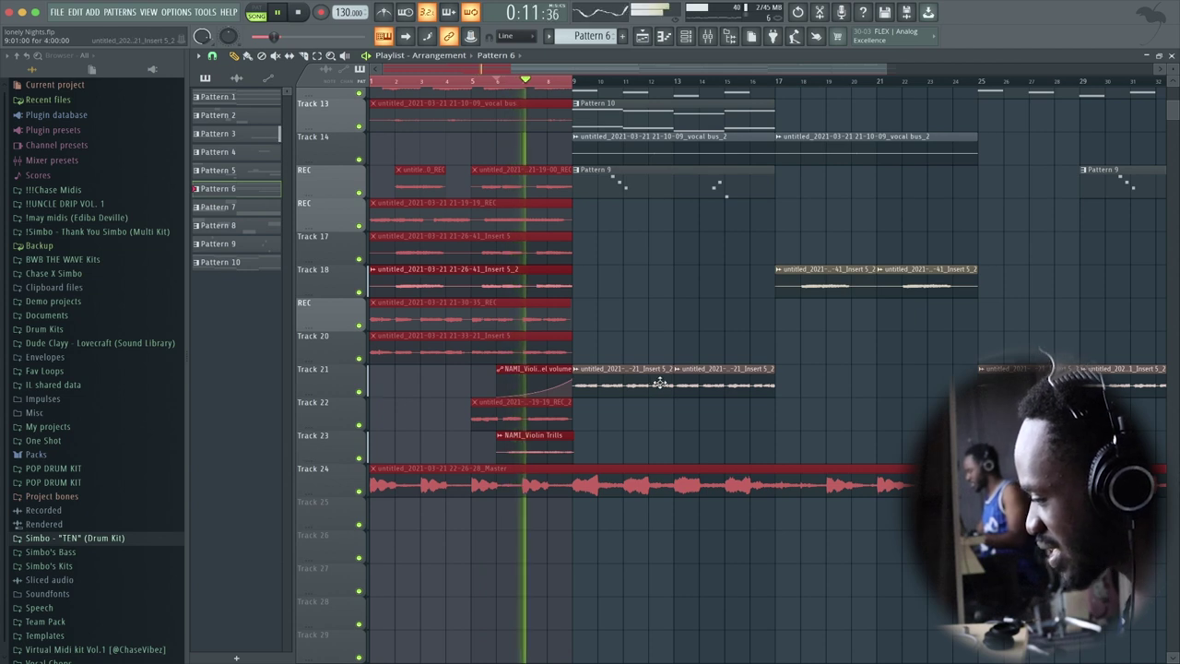
{"action": "key", "text": "space"}
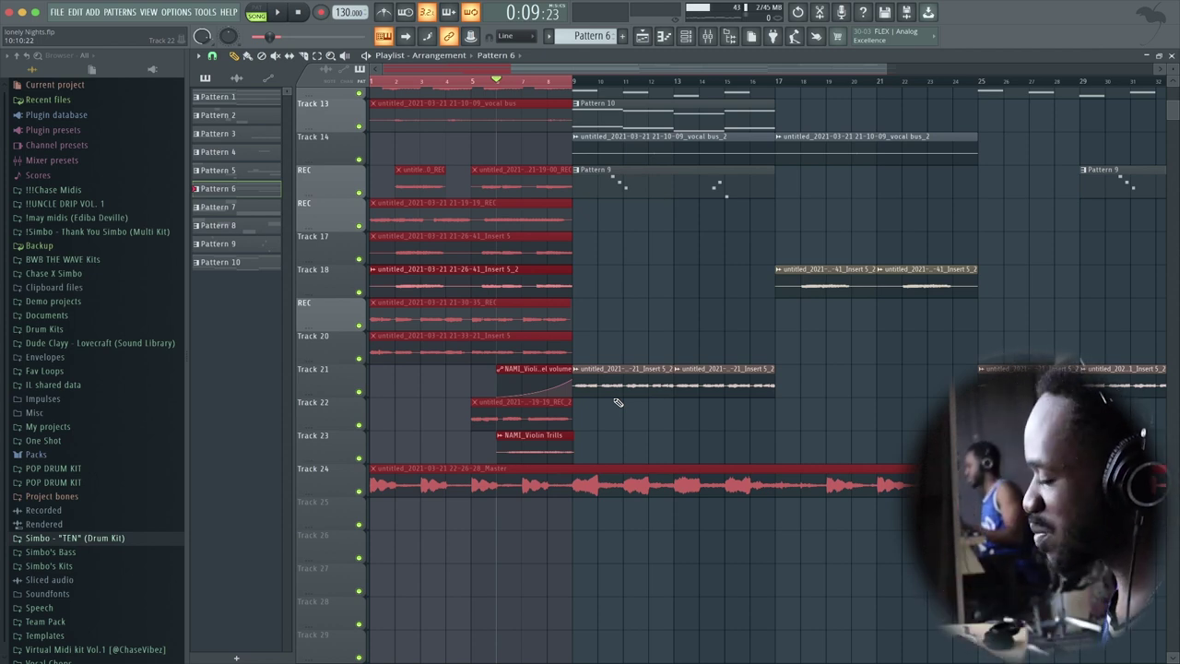
Clear the bar 1–9 time range and play the arrangement past bar 9.
{"action": "left_click", "coordinate": [537, 94]}
{"action": "key", "text": "space"}
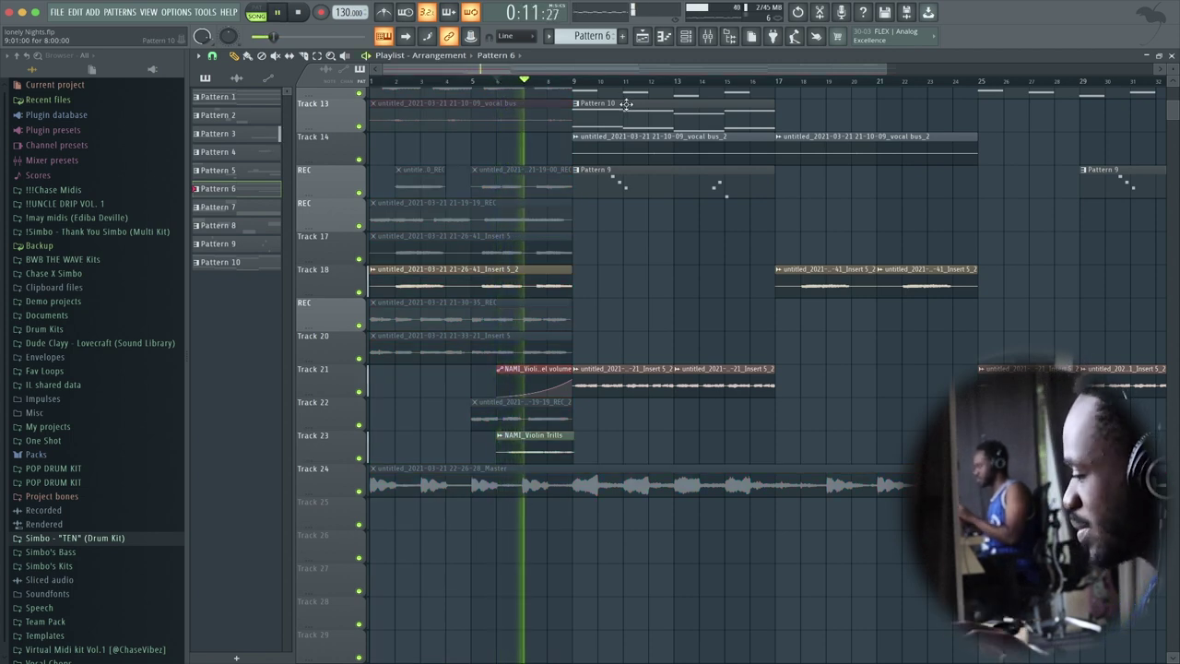
{"action": "scroll", "coordinate": [614, 306], "scroll_direction": "up", "scroll_amount": 5}
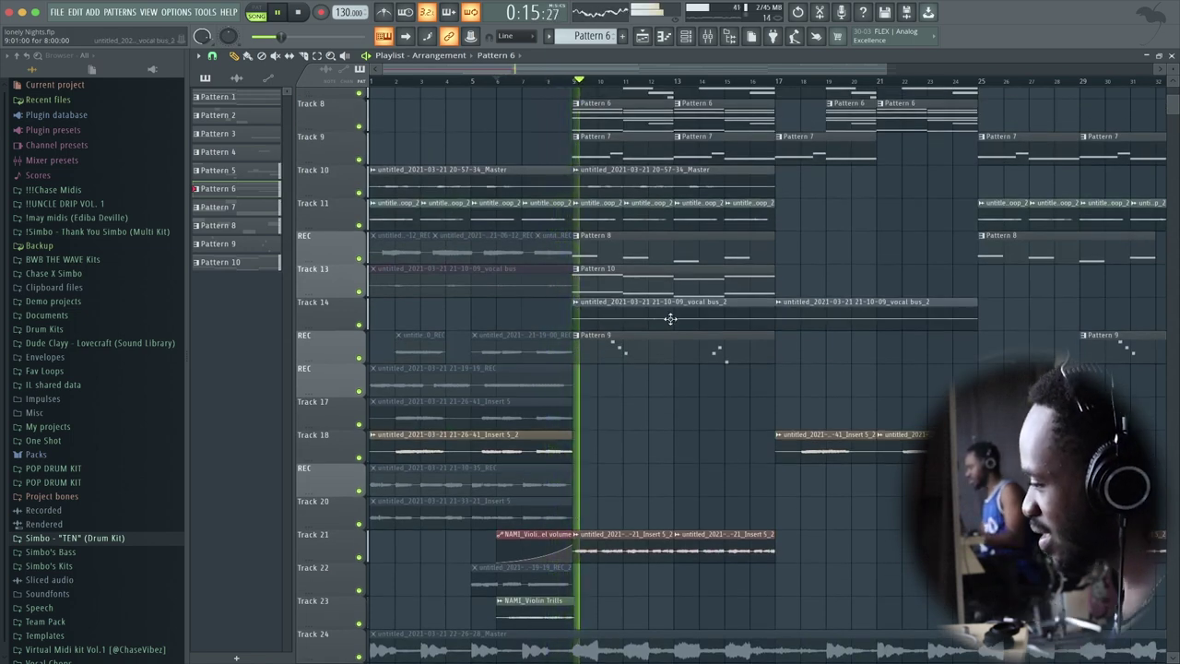
{"action": "scroll", "coordinate": [615, 184], "scroll_direction": "up", "scroll_amount": 1}
{"action": "key", "text": "space"}
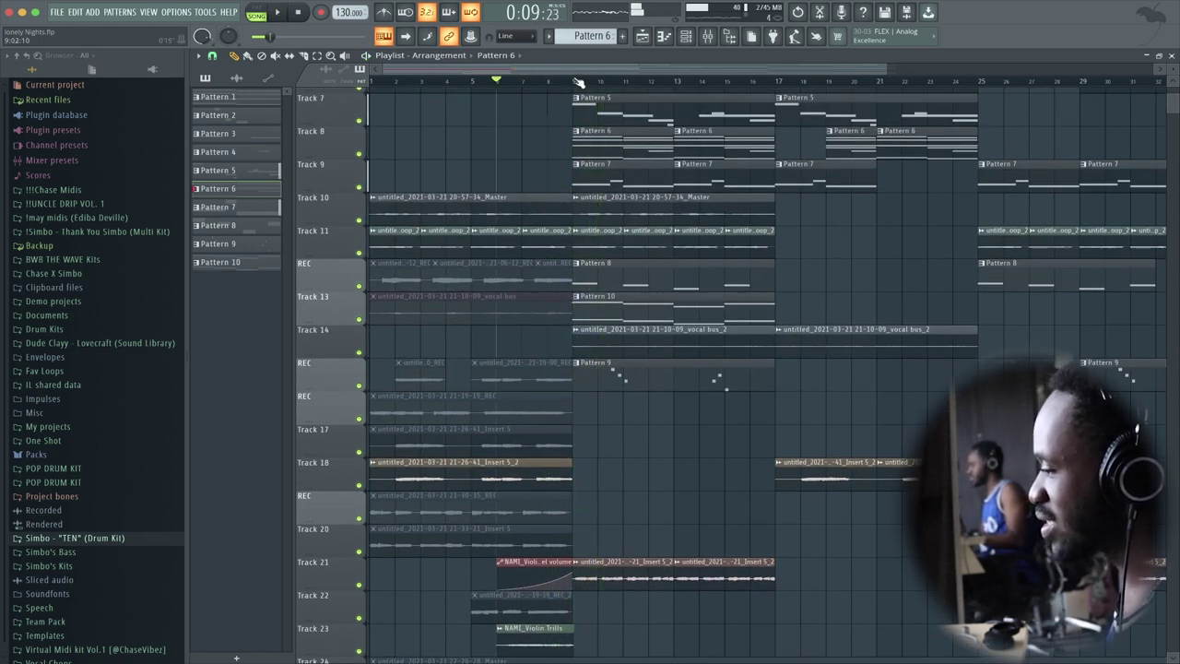
{"action": "scroll", "coordinate": [608, 120], "scroll_direction": "up", "scroll_amount": 6}
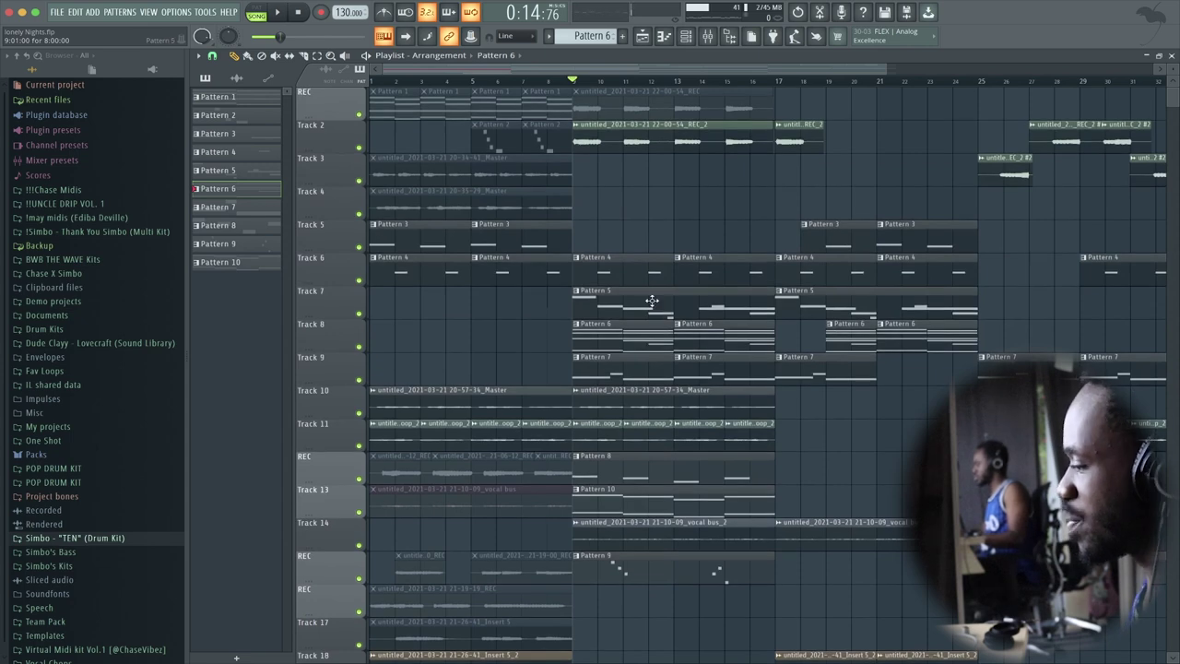
Inspect Pattern 8's piano roll and Analog Lab V #3, then show Pattern 6's channels.
{"action": "double_click", "coordinate": [646, 476]}
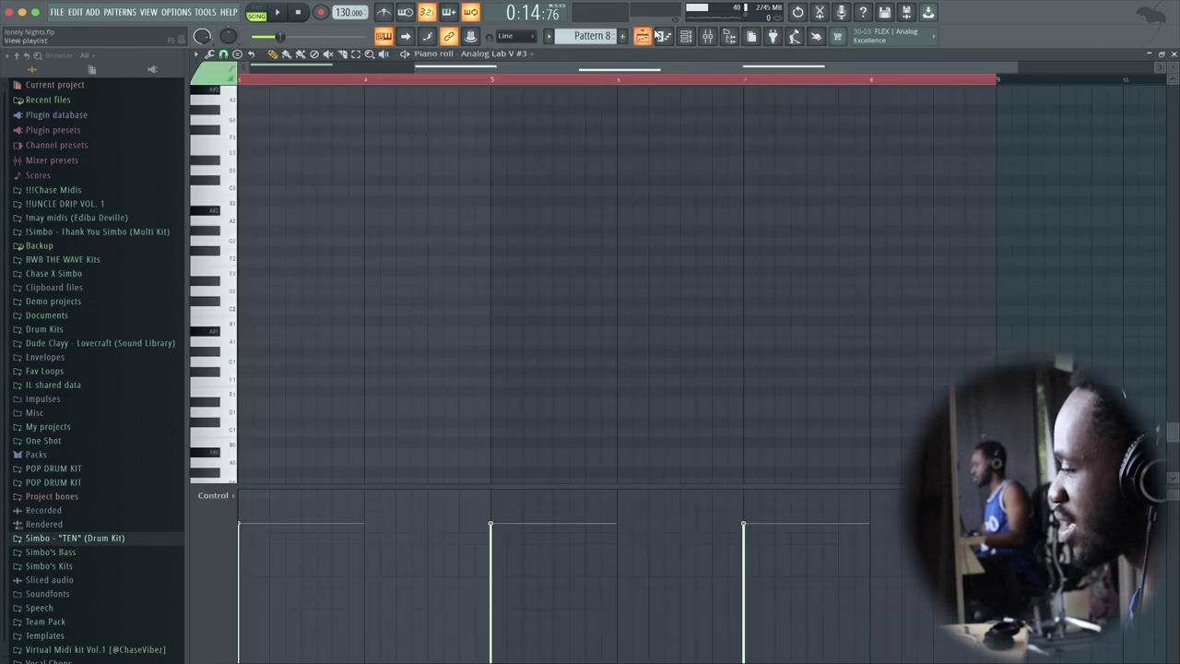
{"action": "left_click", "coordinate": [1174, 56]}
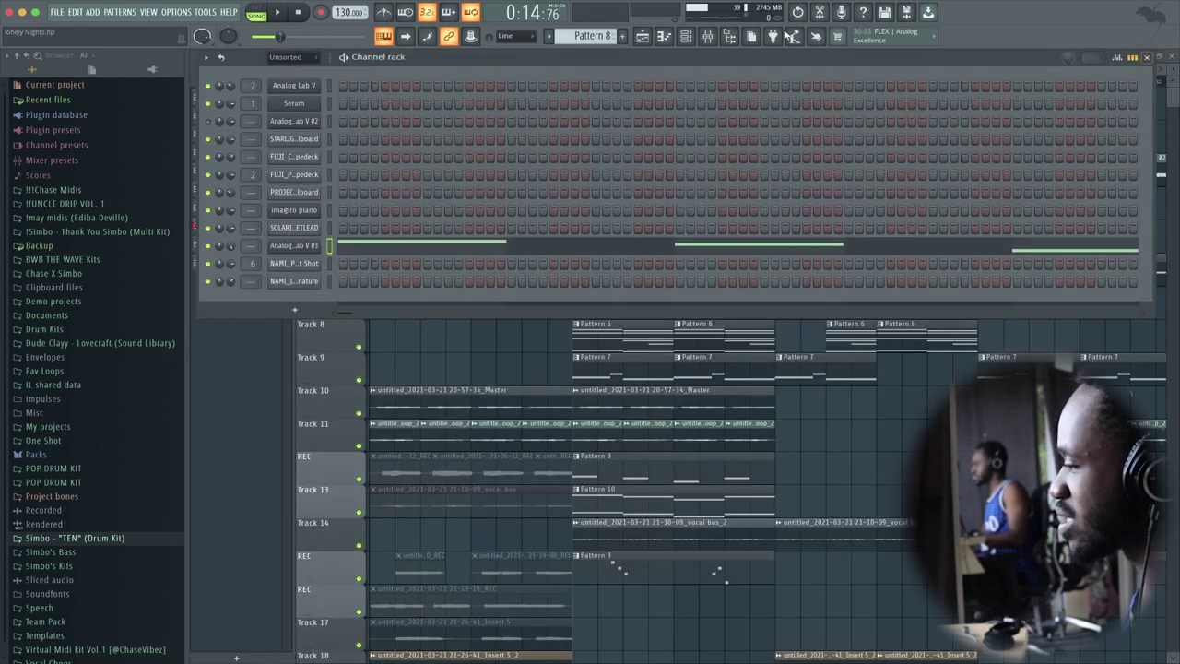
{"action": "left_click", "coordinate": [288, 246]}
{"action": "left_click", "coordinate": [1122, 188]}
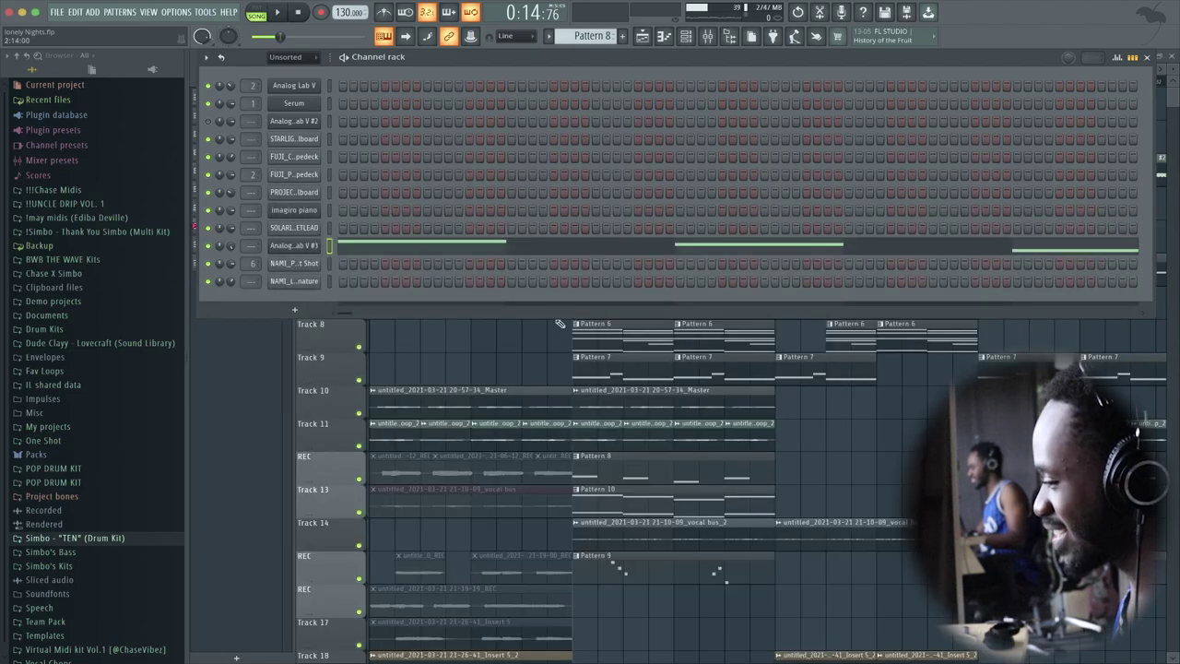
{"action": "key", "text": "F6"}
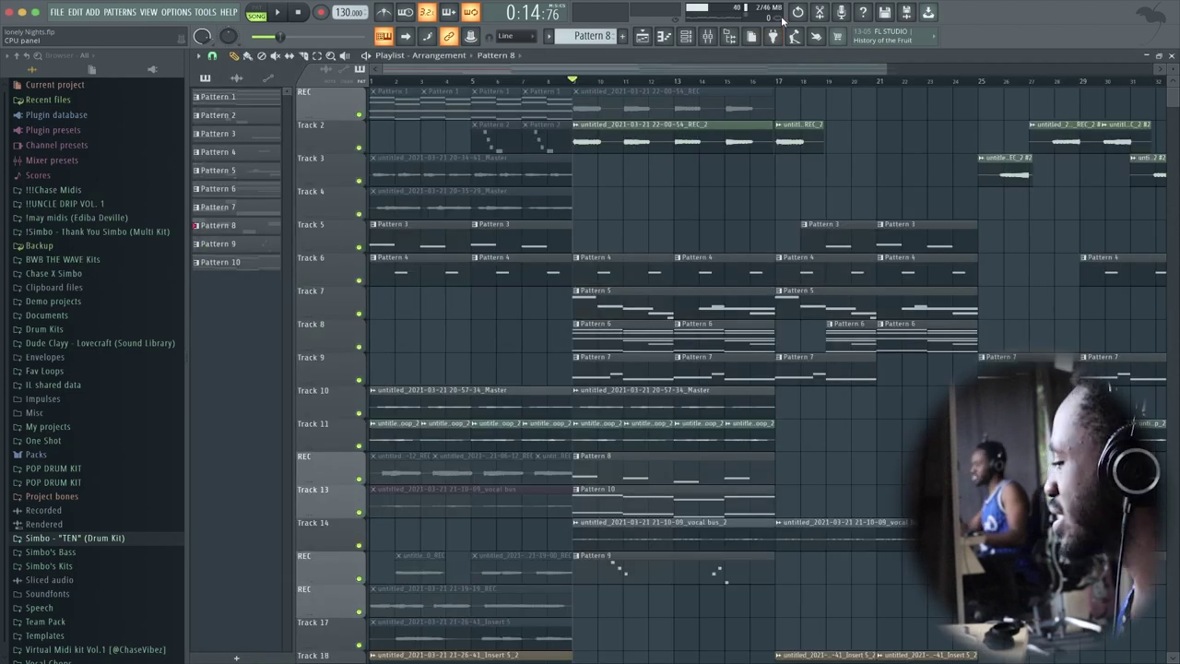
{"action": "left_click", "coordinate": [616, 322]}
{"action": "left_click", "coordinate": [686, 35]}
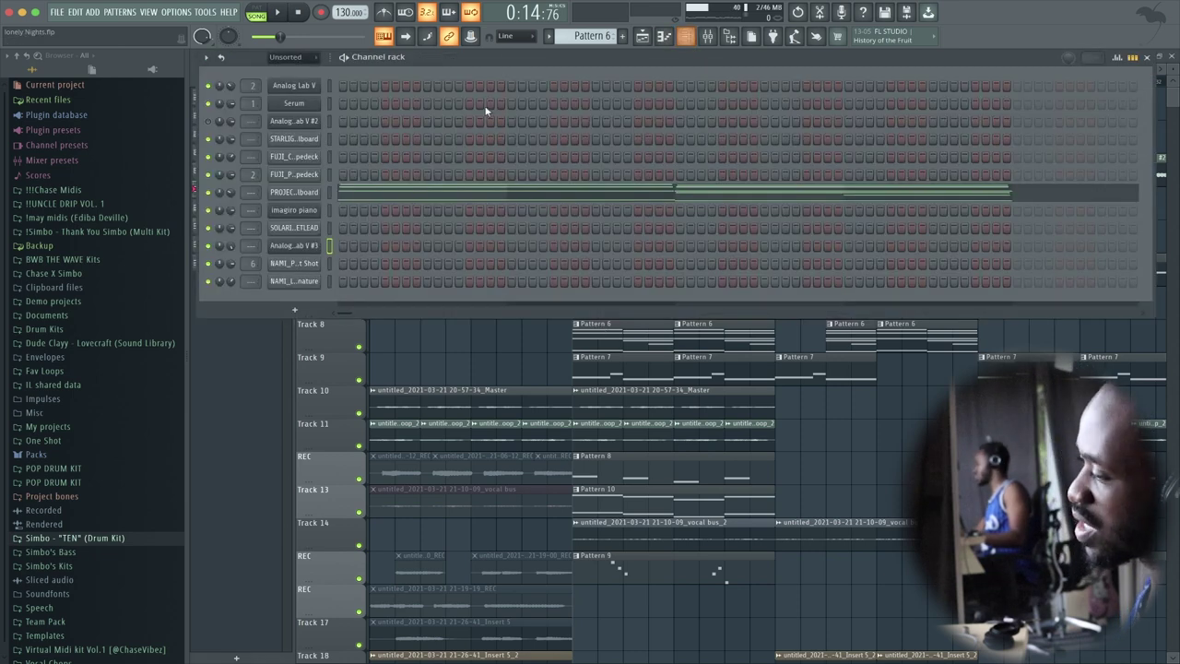
Play Pattern 6 on its own from the Channel Rack, then stop.
{"action": "left_click", "coordinate": [345, 58]}
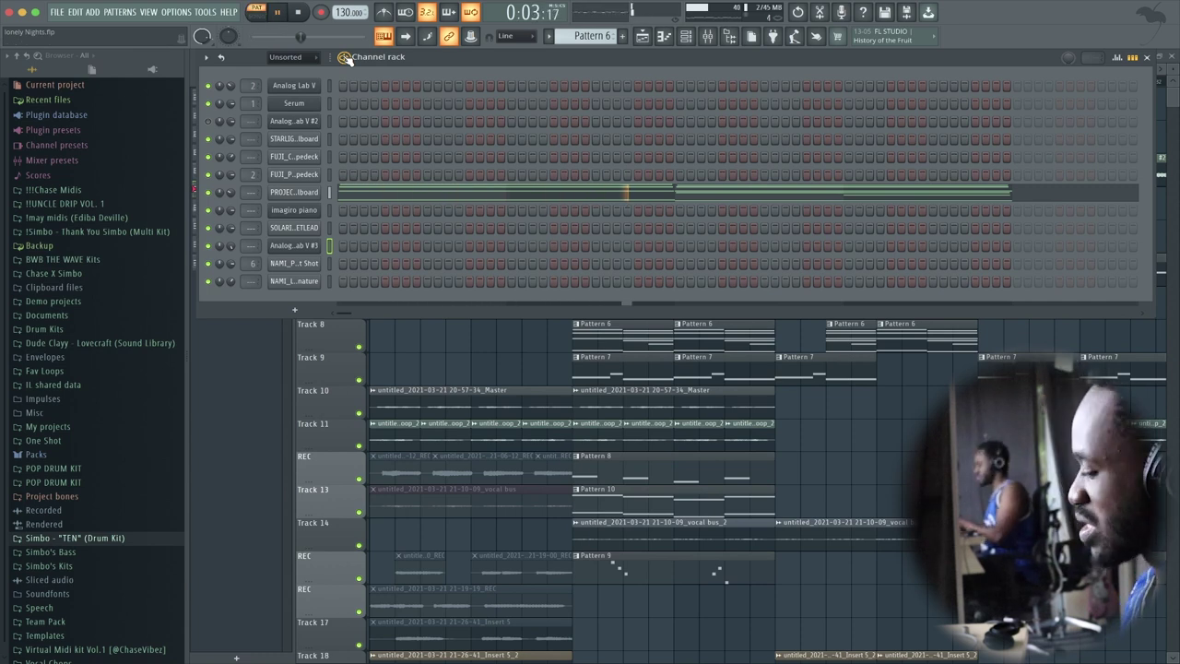
{"action": "left_click", "coordinate": [345, 58]}
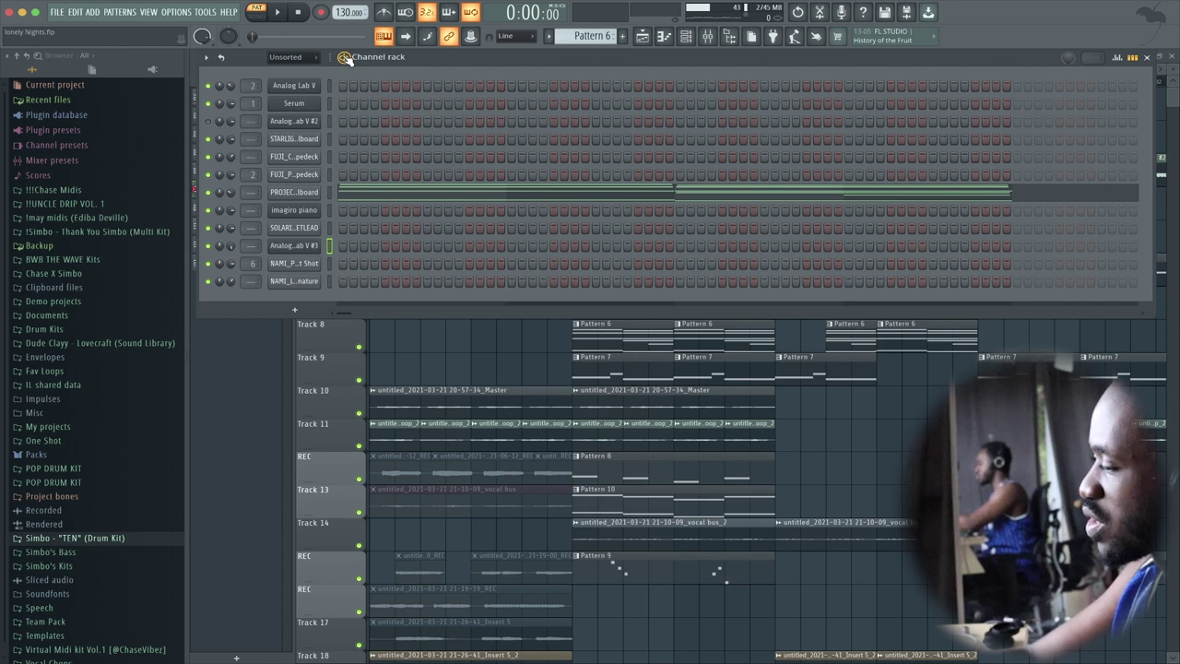
{"action": "key", "text": "F6"}
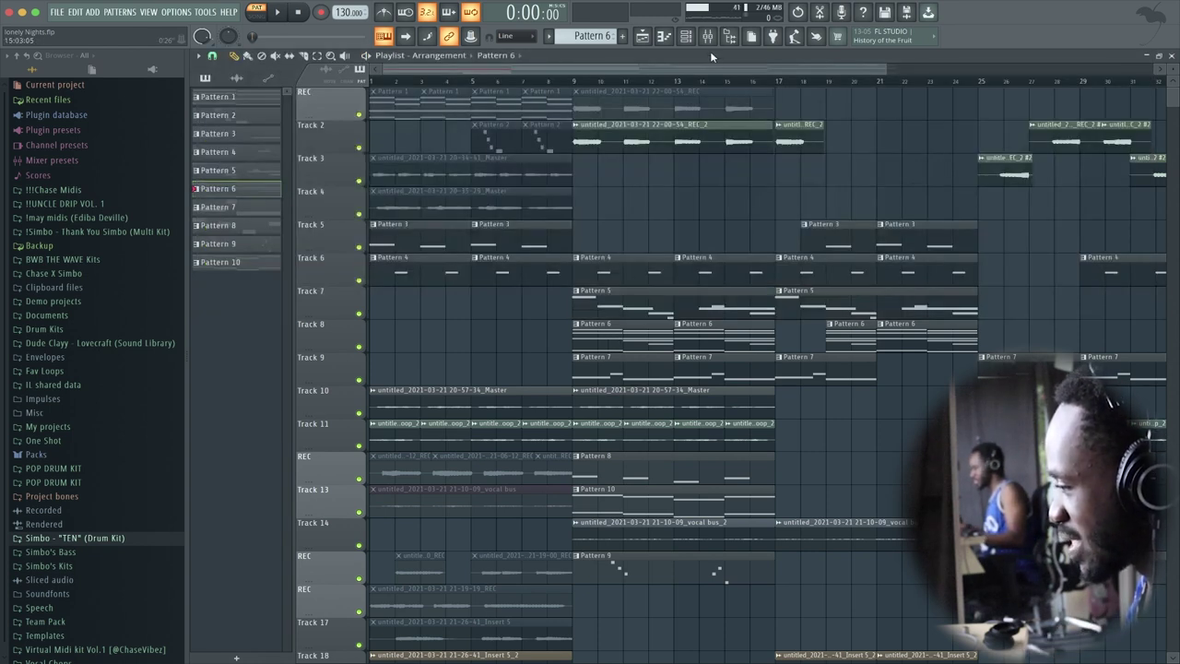
{"action": "left_click", "coordinate": [686, 39]}
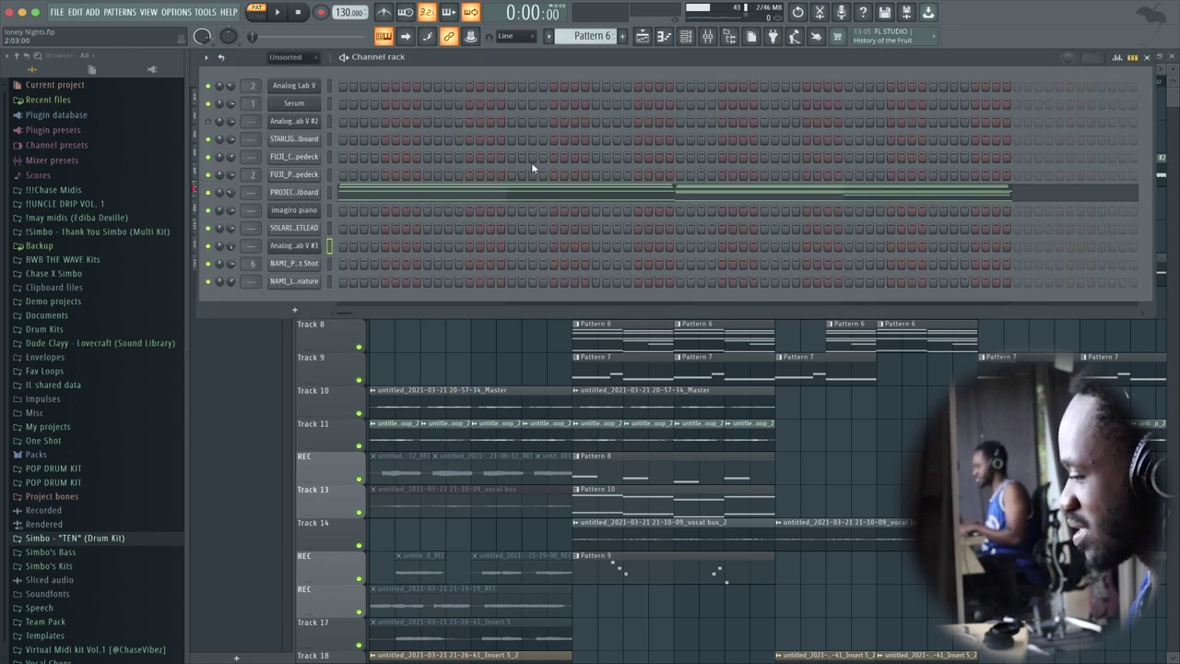
{"action": "key", "text": "space"}
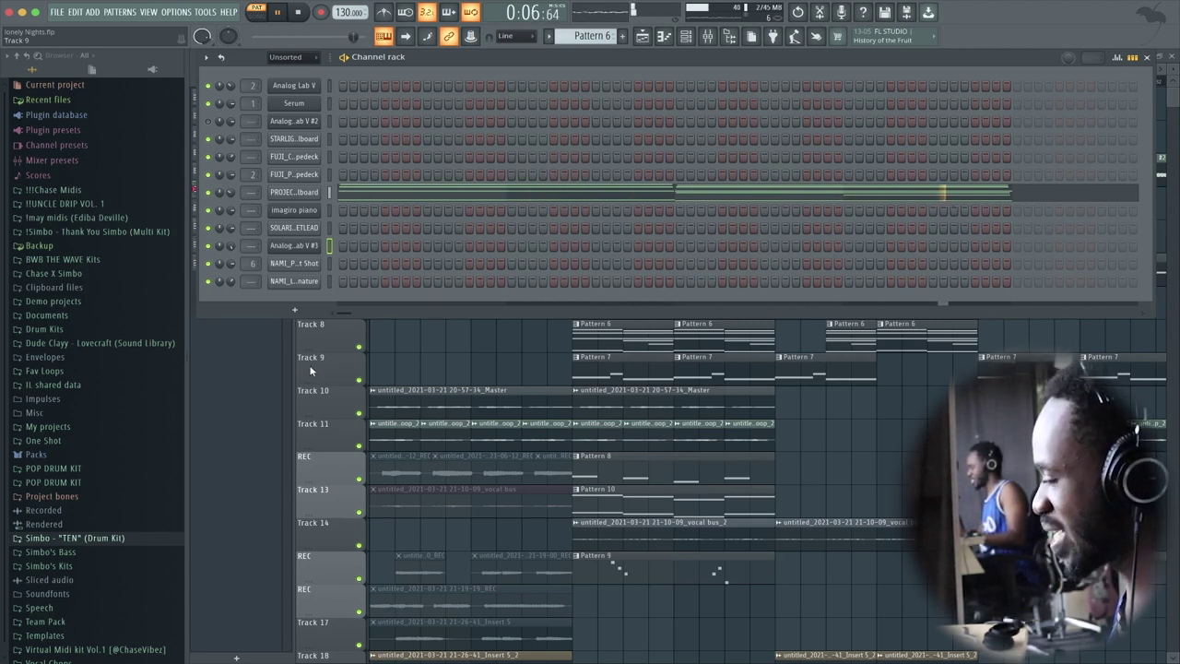
{"action": "key", "text": "space"}
{"action": "key", "text": "F6"}
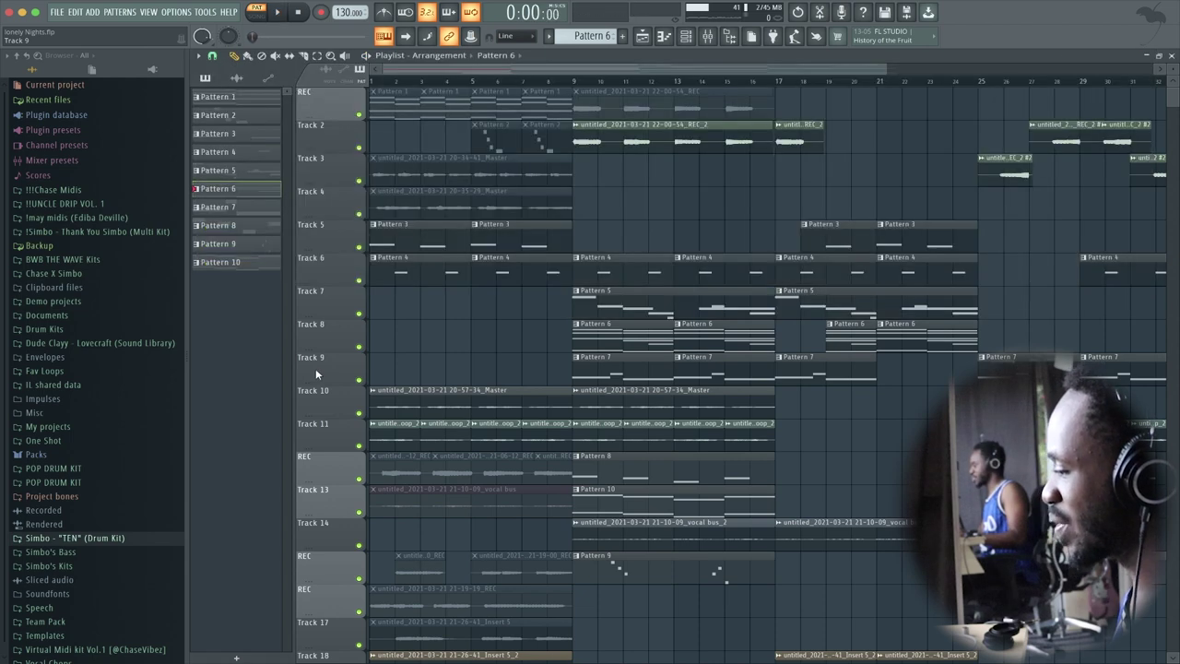
Select a Pattern 7 clip in the playlist to make Pattern 7 current.
{"action": "left_click", "coordinate": [685, 36]}
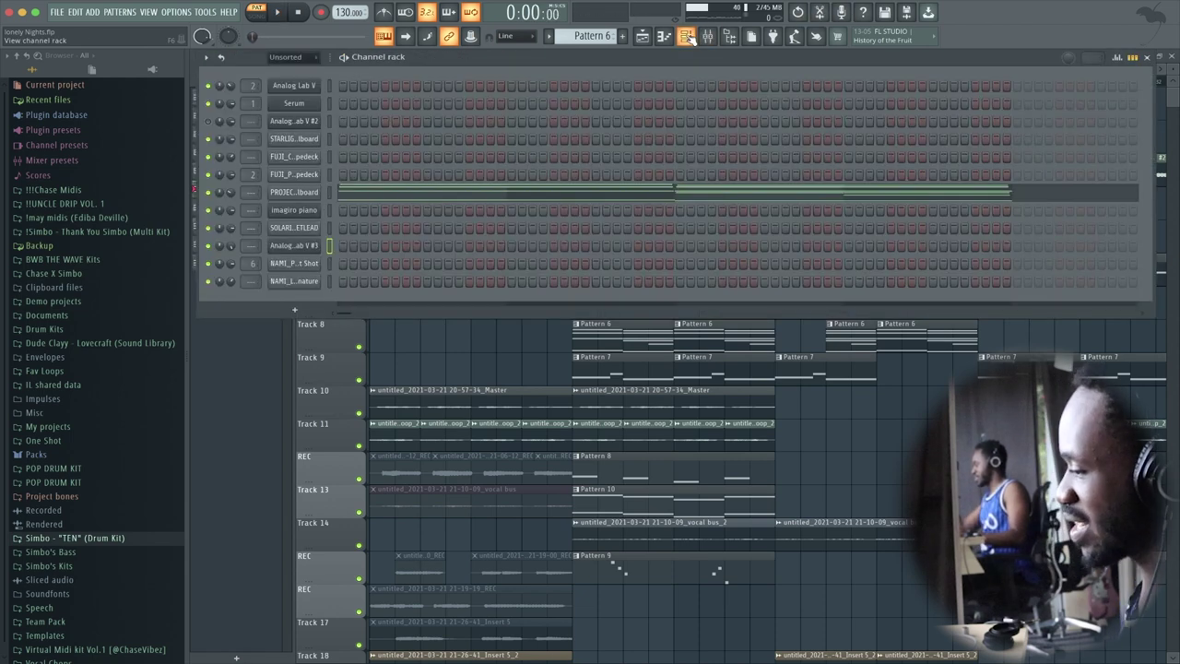
{"action": "left_click", "coordinate": [330, 189]}
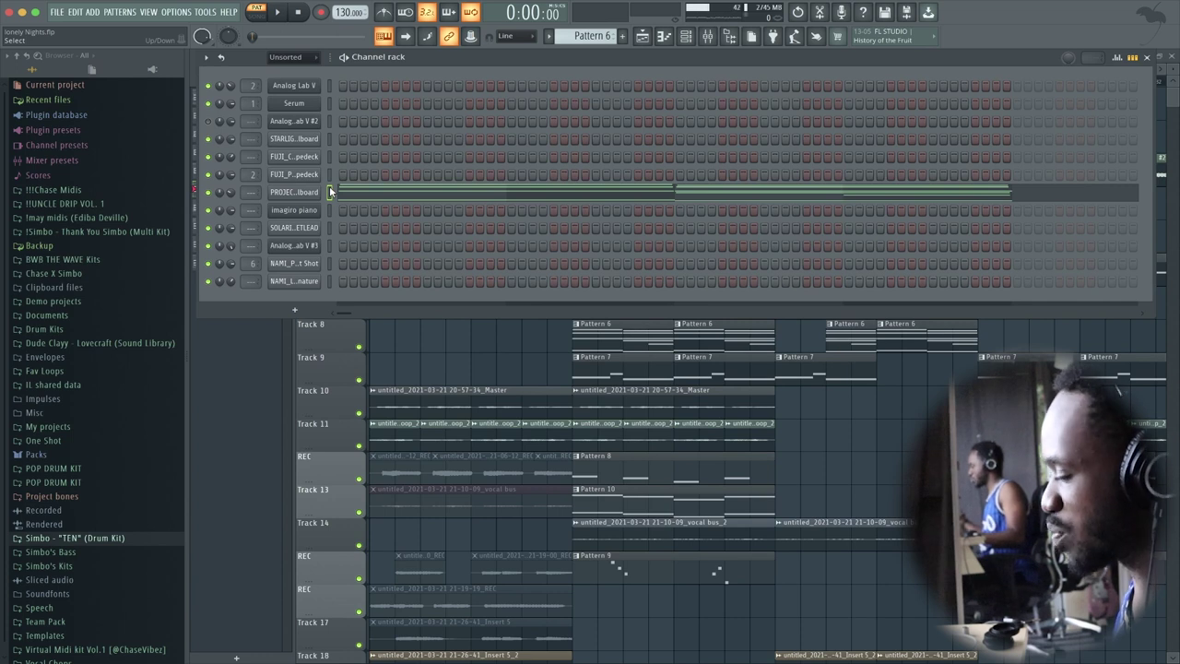
{"action": "key", "text": "F6"}
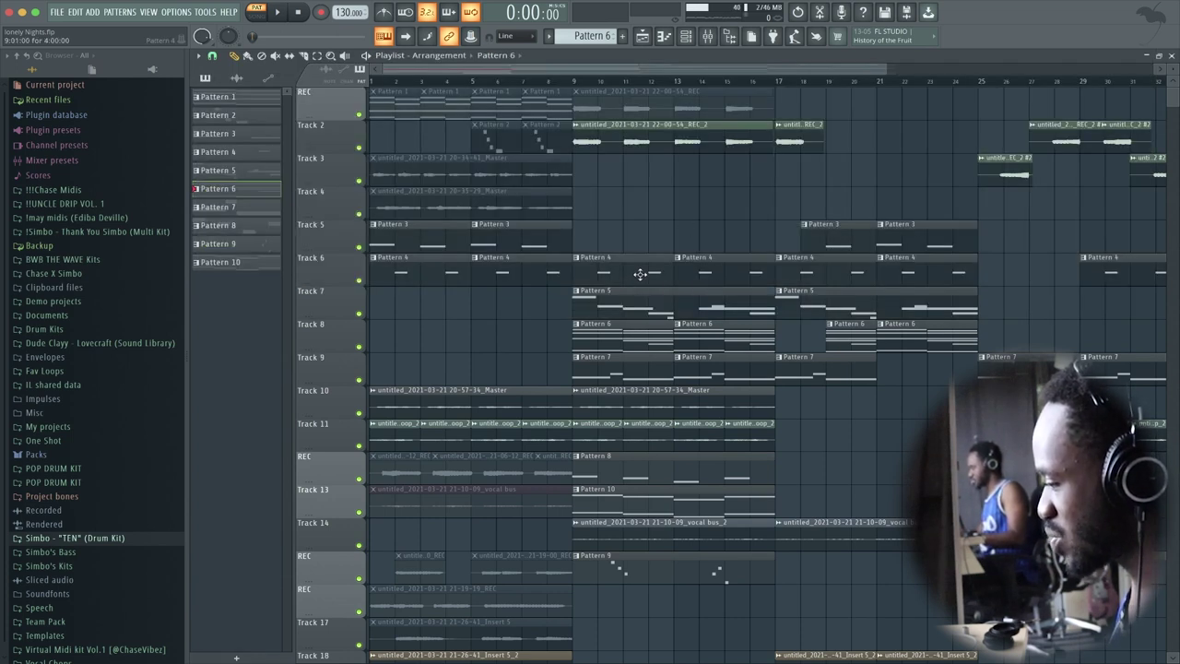
{"action": "scroll", "coordinate": [639, 274], "scroll_direction": "down", "scroll_amount": 5}
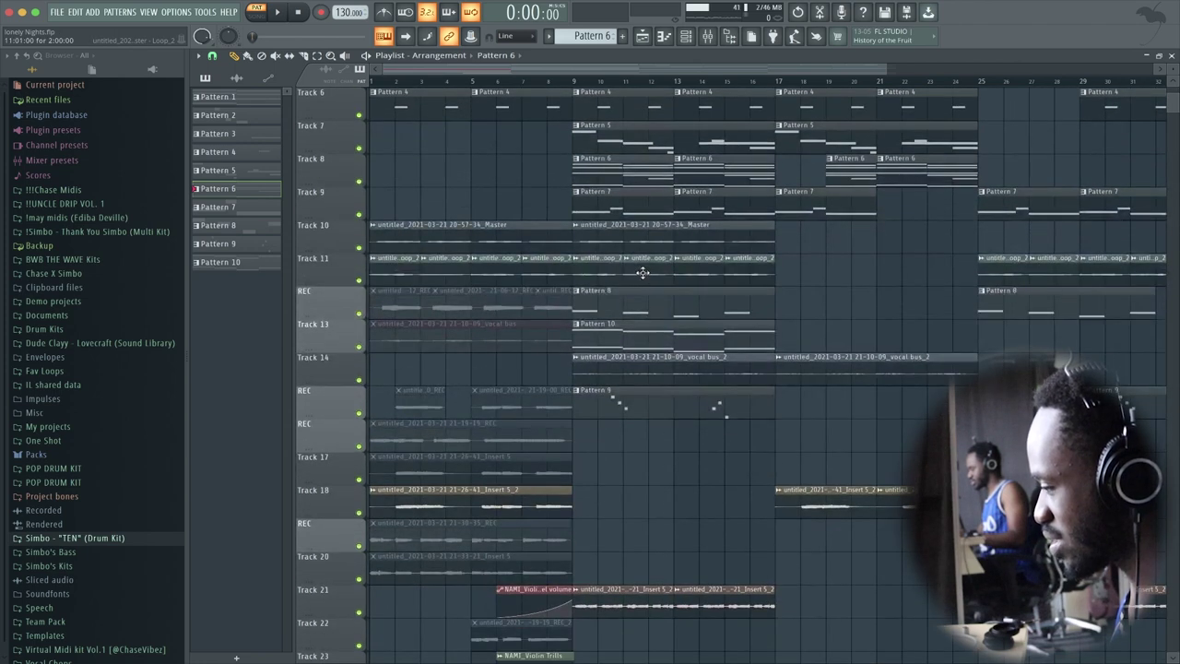
{"action": "scroll", "coordinate": [643, 272], "scroll_direction": "up", "scroll_amount": 3}
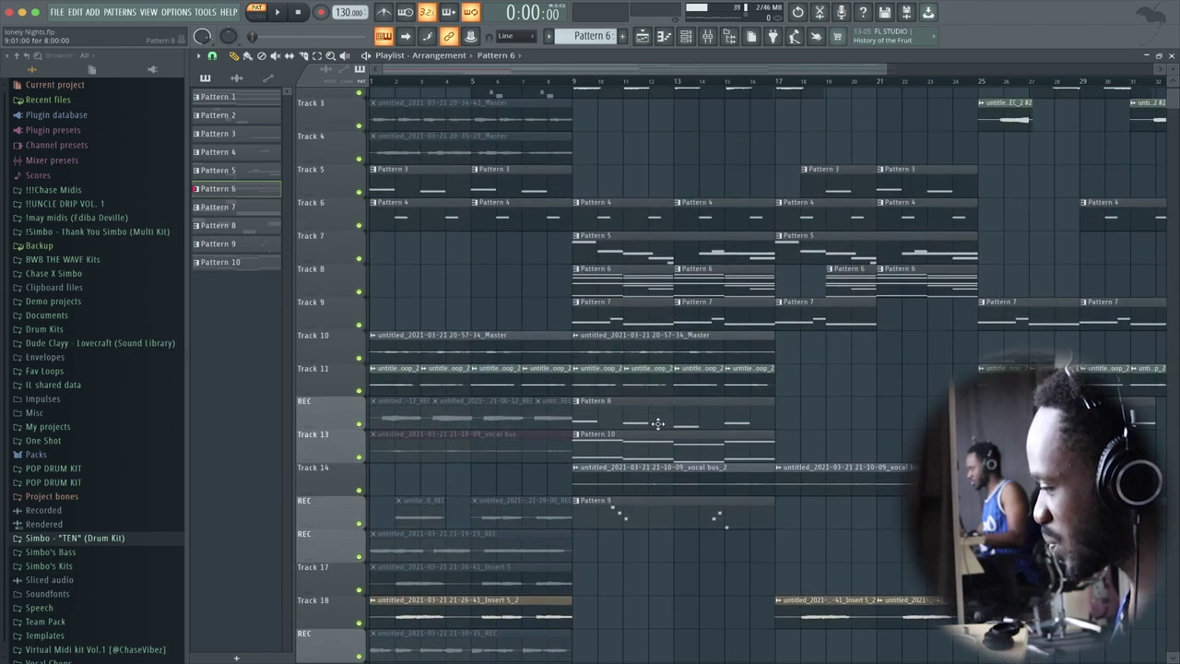
{"action": "left_click", "coordinate": [608, 325]}
Play Pattern 7 in the channel rack, then stop it.
{"action": "key", "text": "F6"}
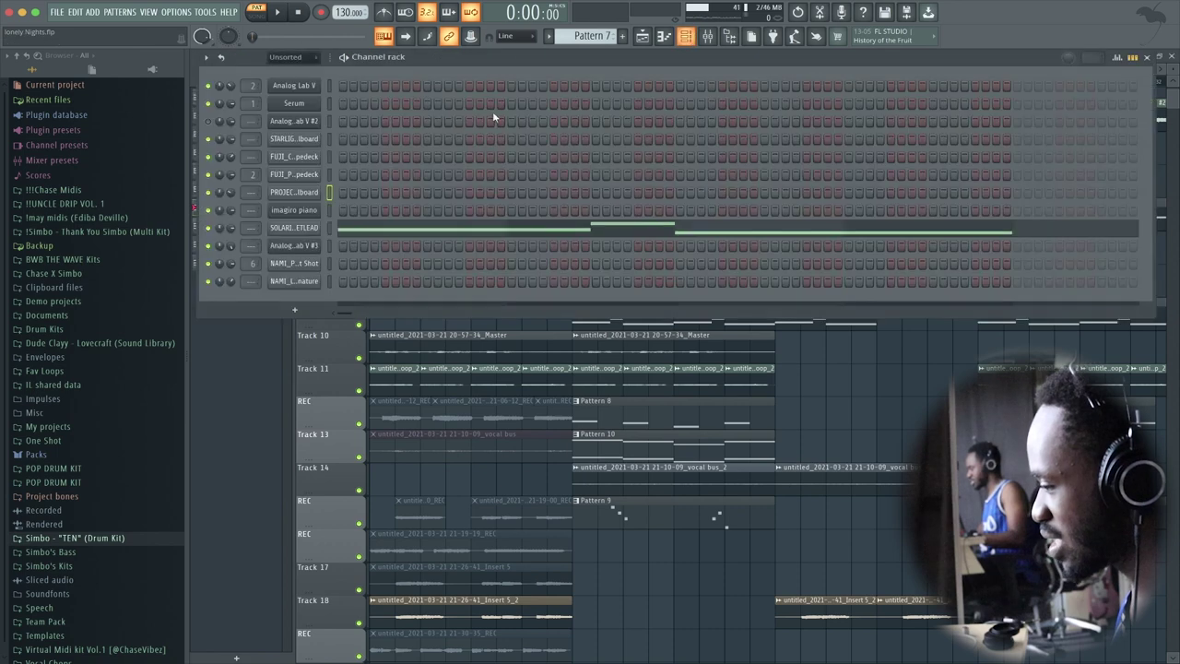
{"action": "key", "text": "space"}
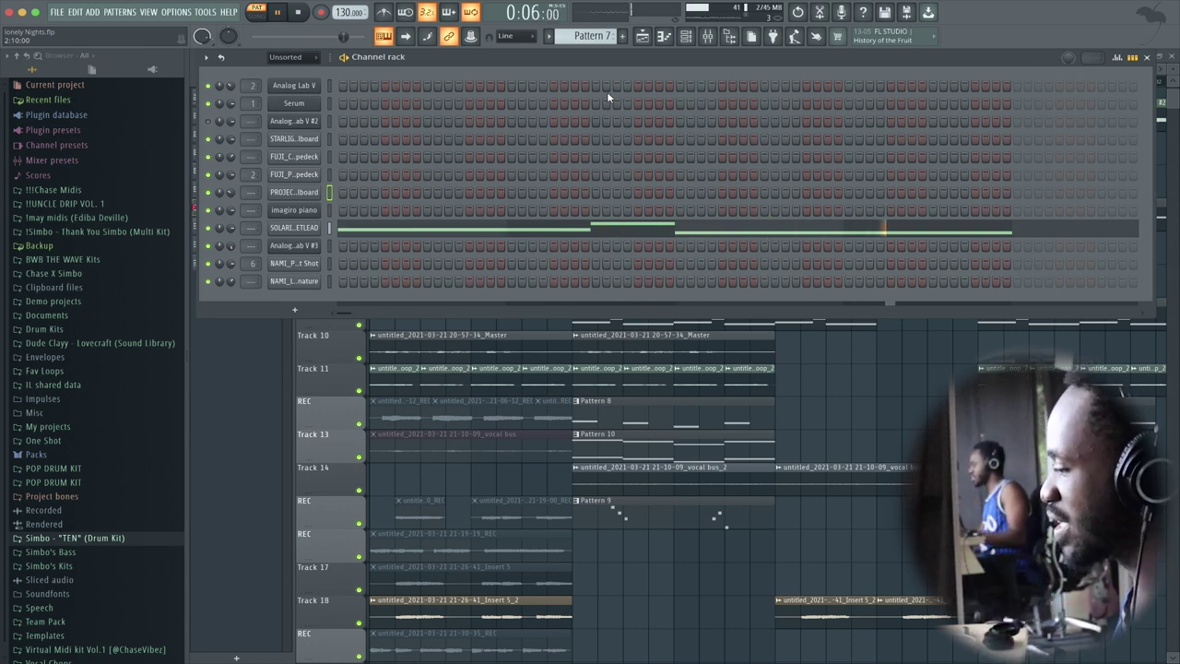
{"action": "key", "text": "space"}
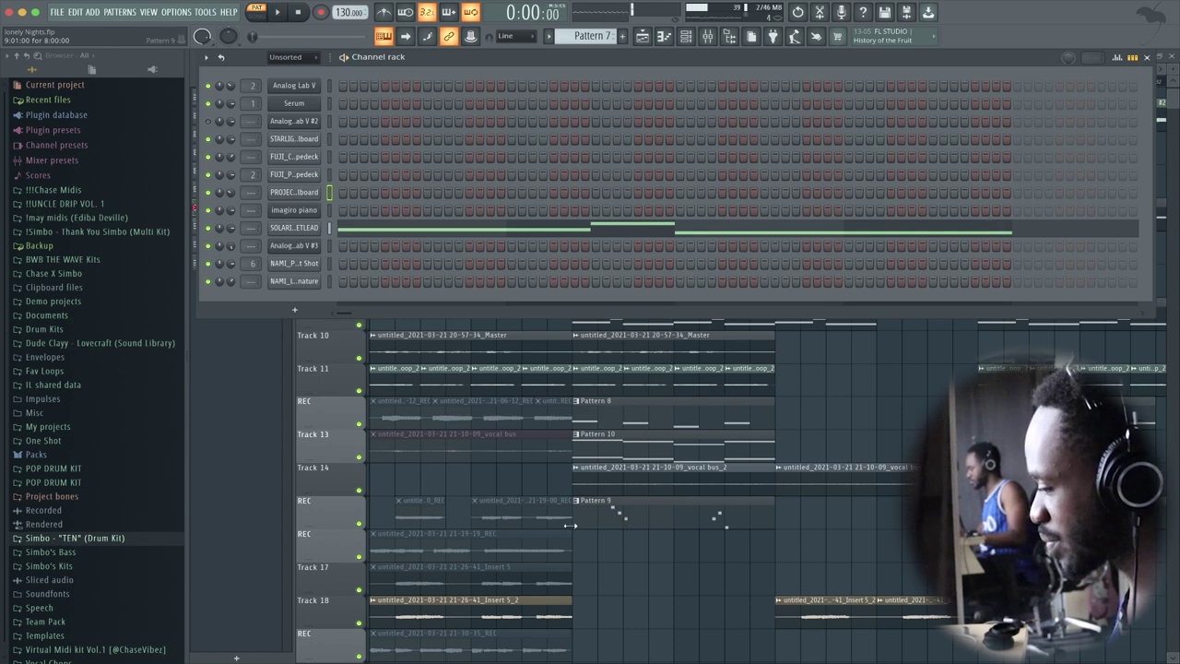
Make Pattern 9 current and play it, briefly checking the NAMI_Lead Signature sample settings.
{"action": "left_click", "coordinate": [605, 520]}
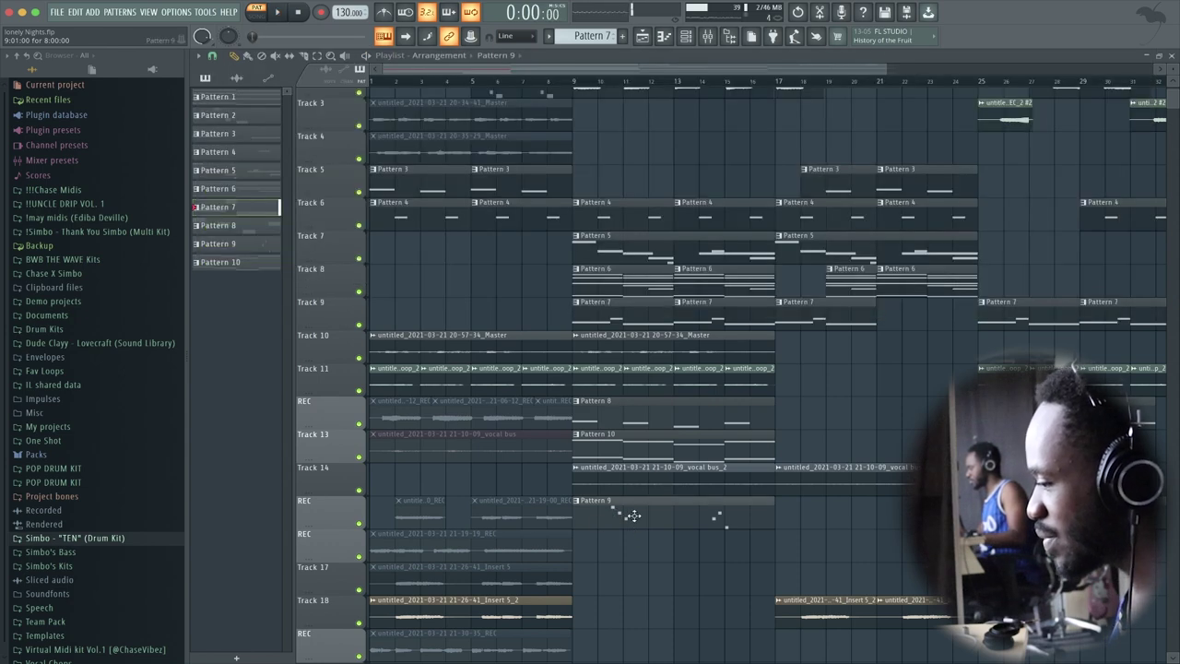
{"action": "left_click", "coordinate": [684, 38]}
{"action": "key", "text": "space"}
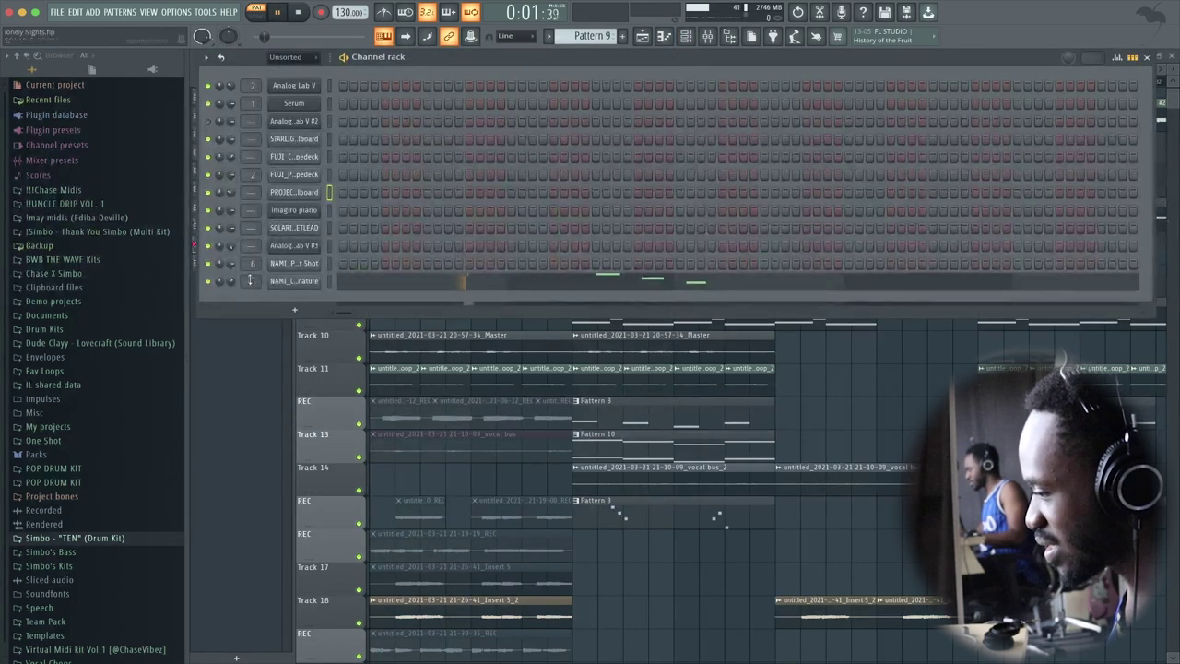
{"action": "left_click", "coordinate": [293, 281]}
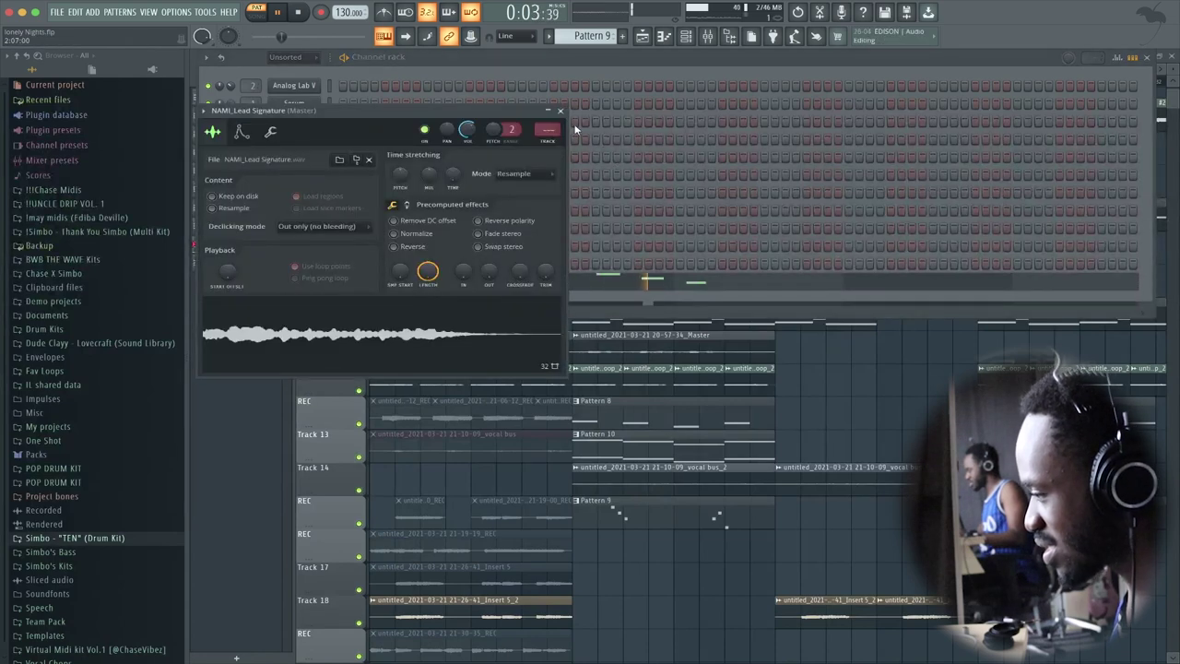
{"action": "left_click", "coordinate": [562, 111]}
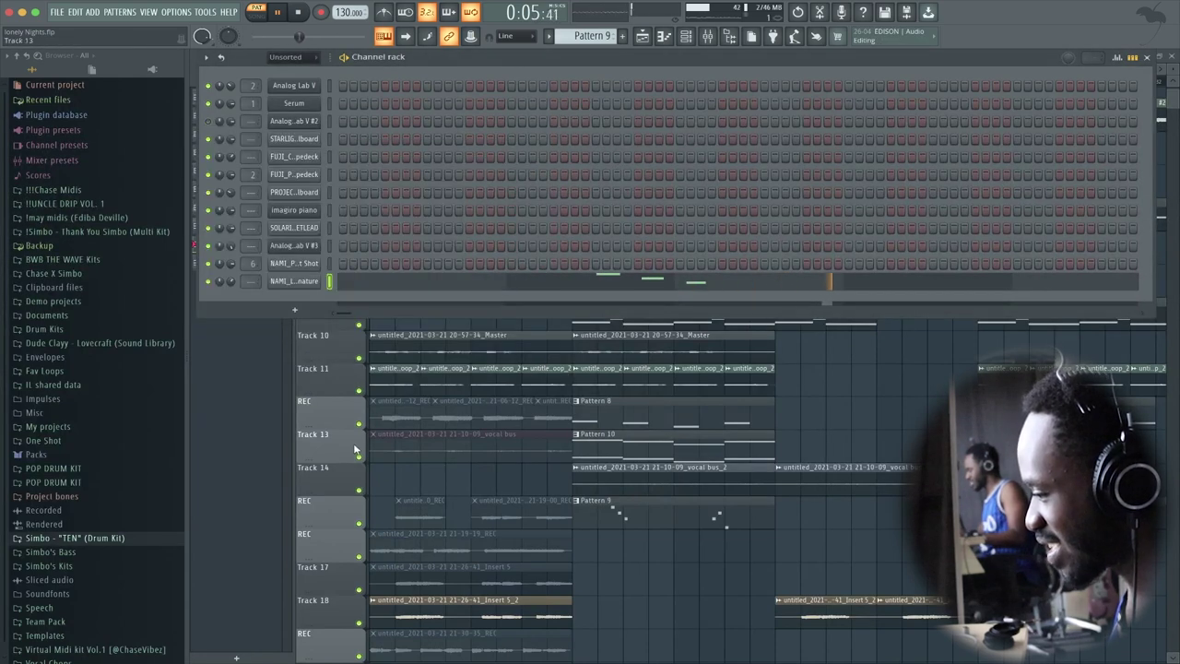
Switch to Pattern 5 and play its notes.
{"action": "key", "text": "space"}
{"action": "key", "text": "F6"}
{"action": "key", "text": "F6"}
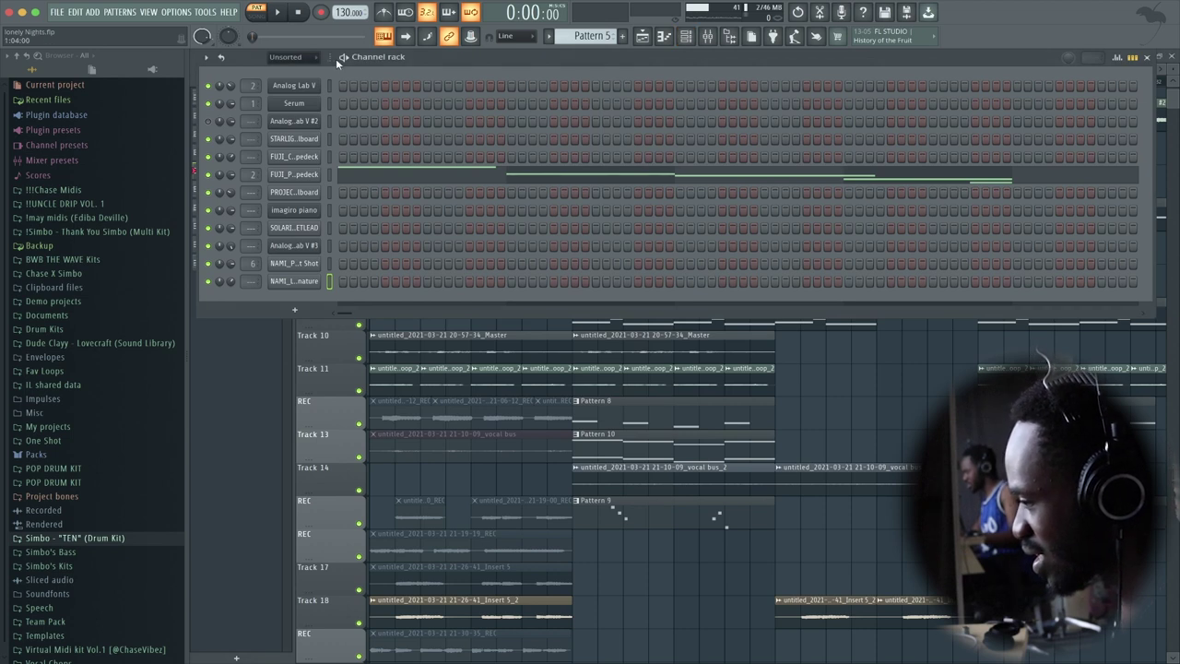
{"action": "key", "text": "space"}
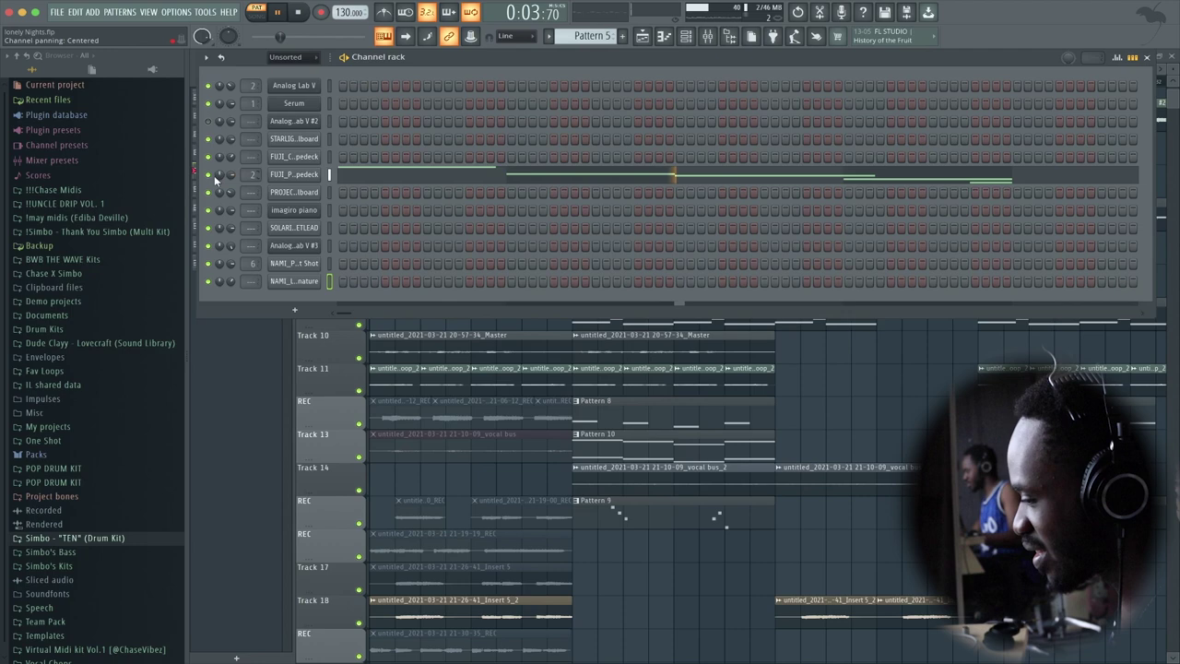
{"action": "left_click", "coordinate": [707, 35]}
{"action": "key", "text": "space"}
{"action": "left_click", "coordinate": [309, 273]}
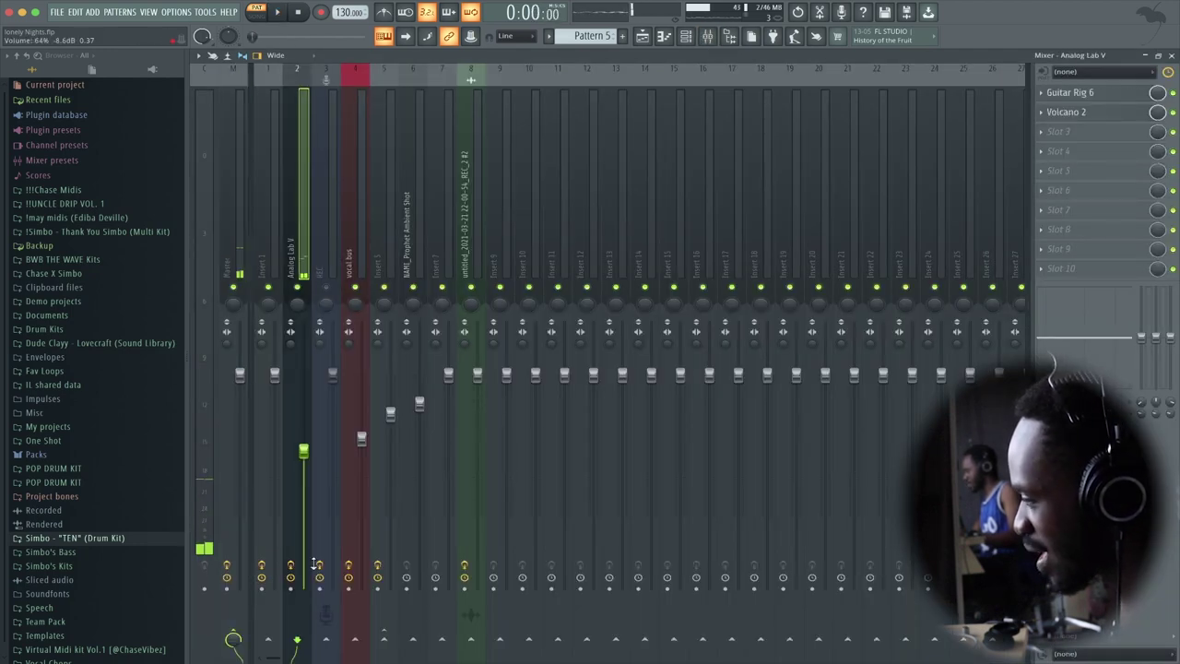
{"action": "key", "text": "space"}
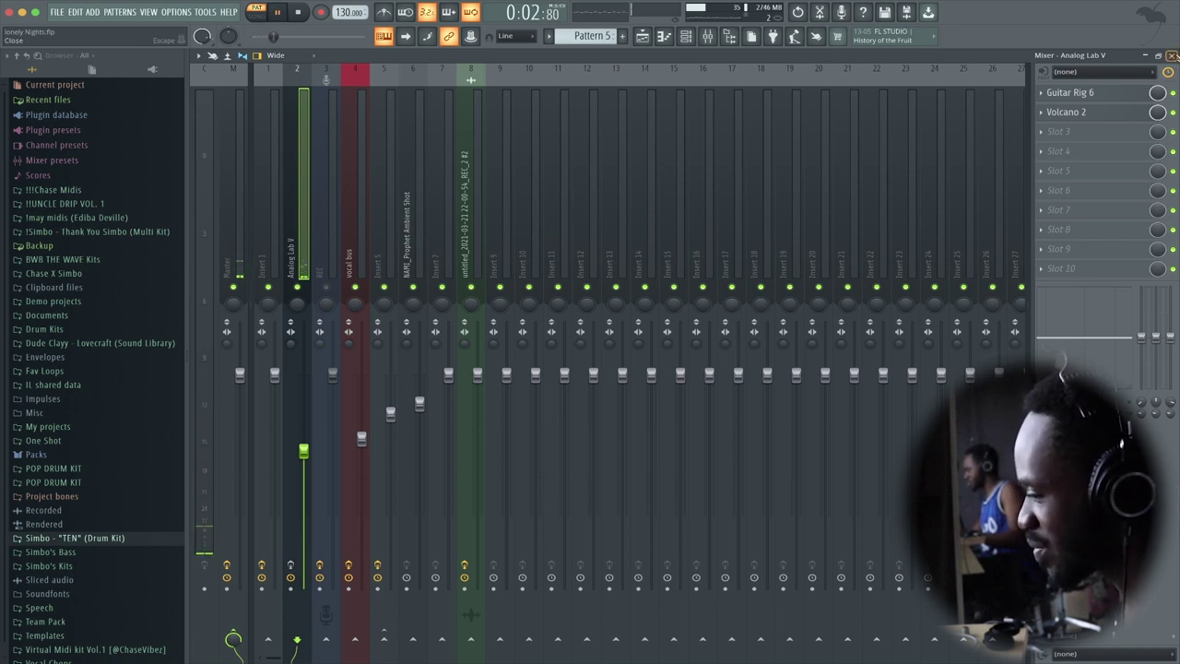
{"action": "left_click", "coordinate": [291, 564]}
{"action": "key", "text": "space"}
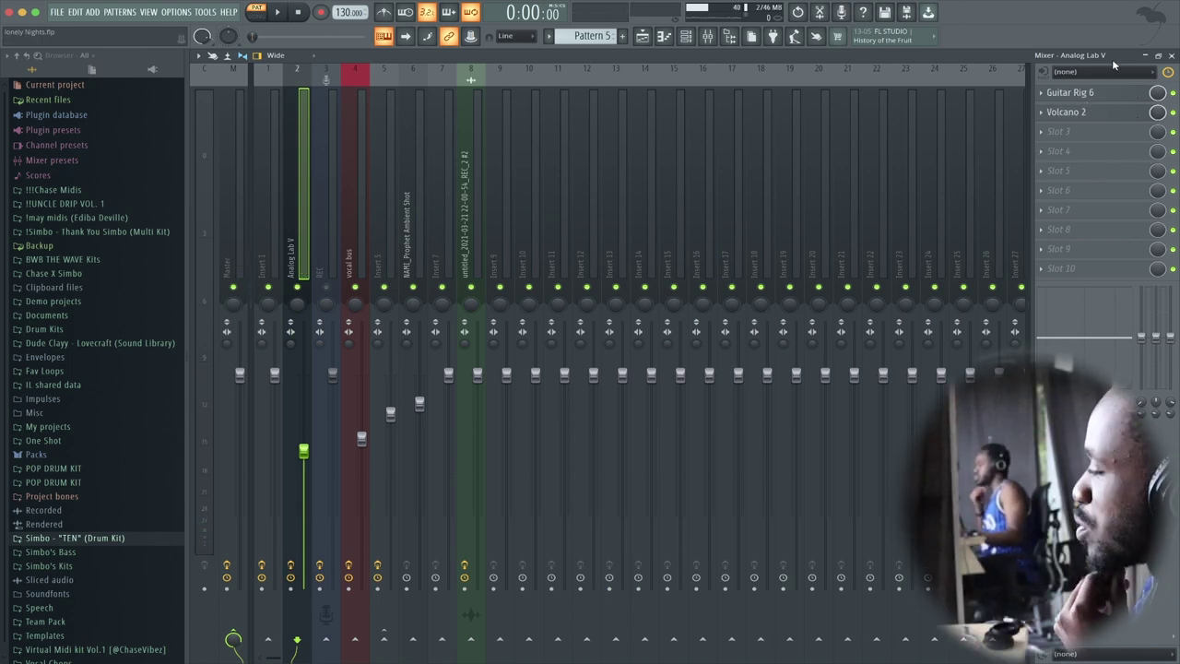
{"action": "left_click", "coordinate": [1171, 56]}
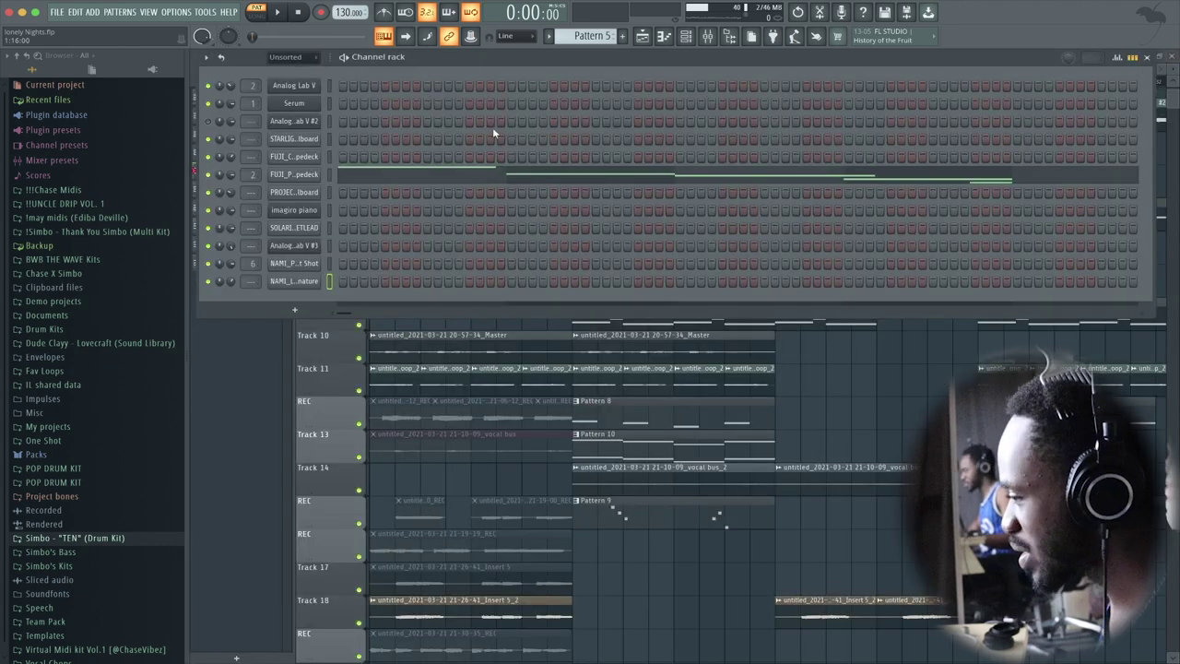
{"action": "key", "text": "space"}
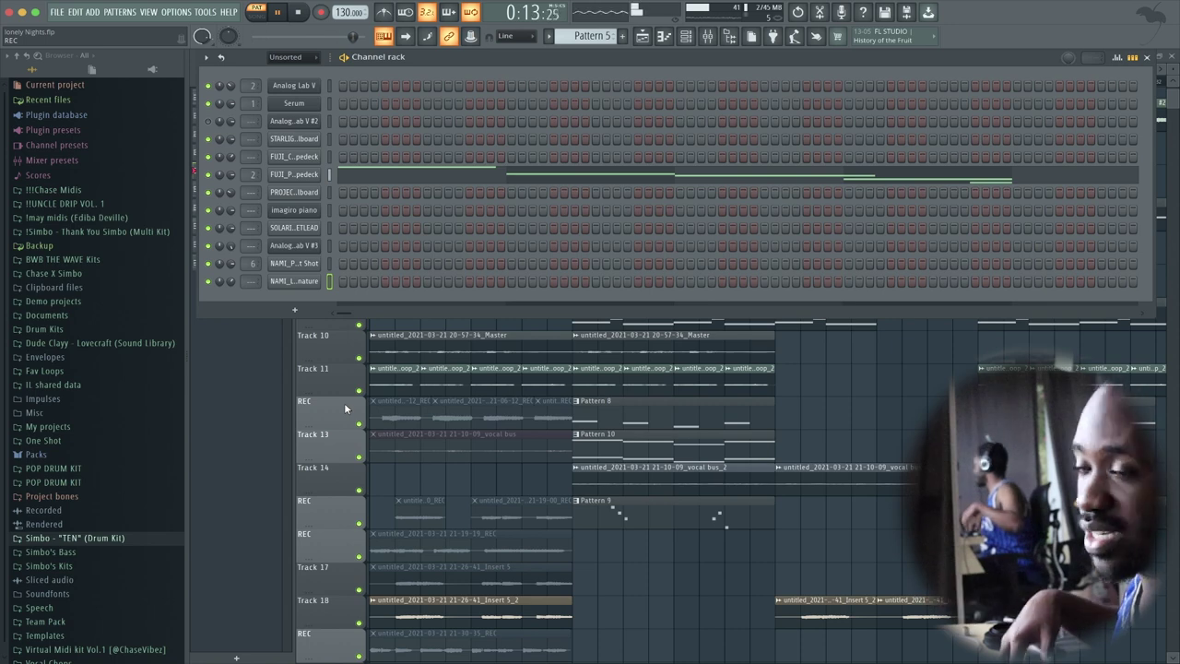
Stop playback and hide the channel rack, scrolling the playlist down to Track 21.
{"action": "key", "text": "space"}
{"action": "key", "text": "F6"}
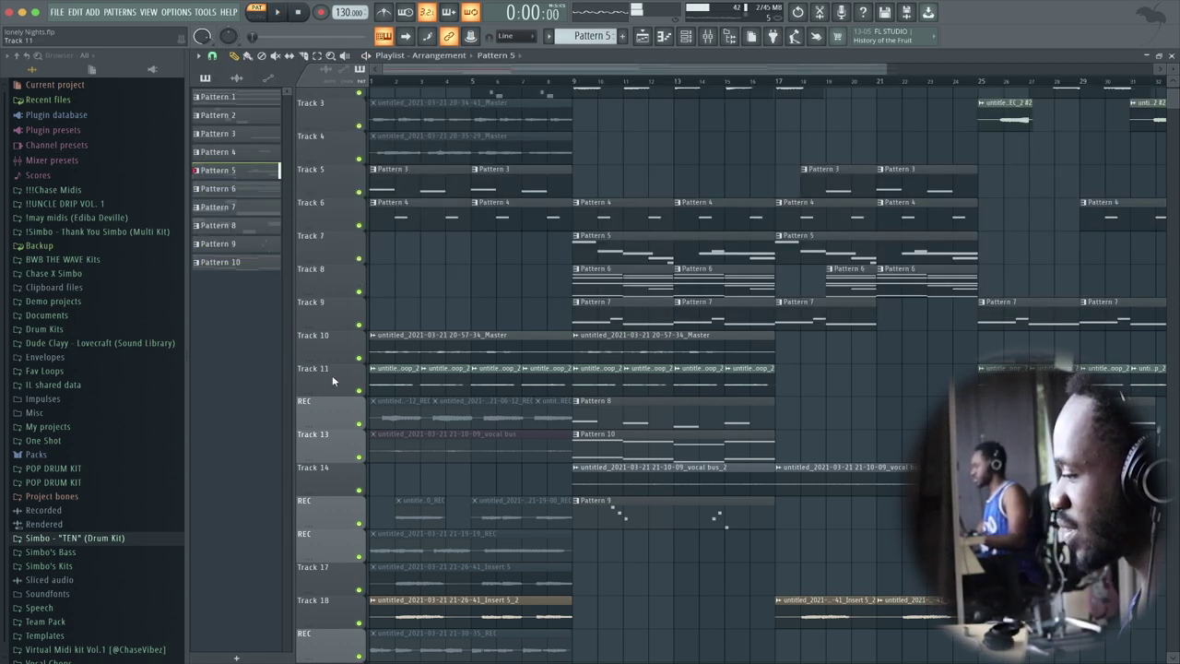
{"action": "scroll", "coordinate": [732, 417], "scroll_direction": "down", "scroll_amount": 10}
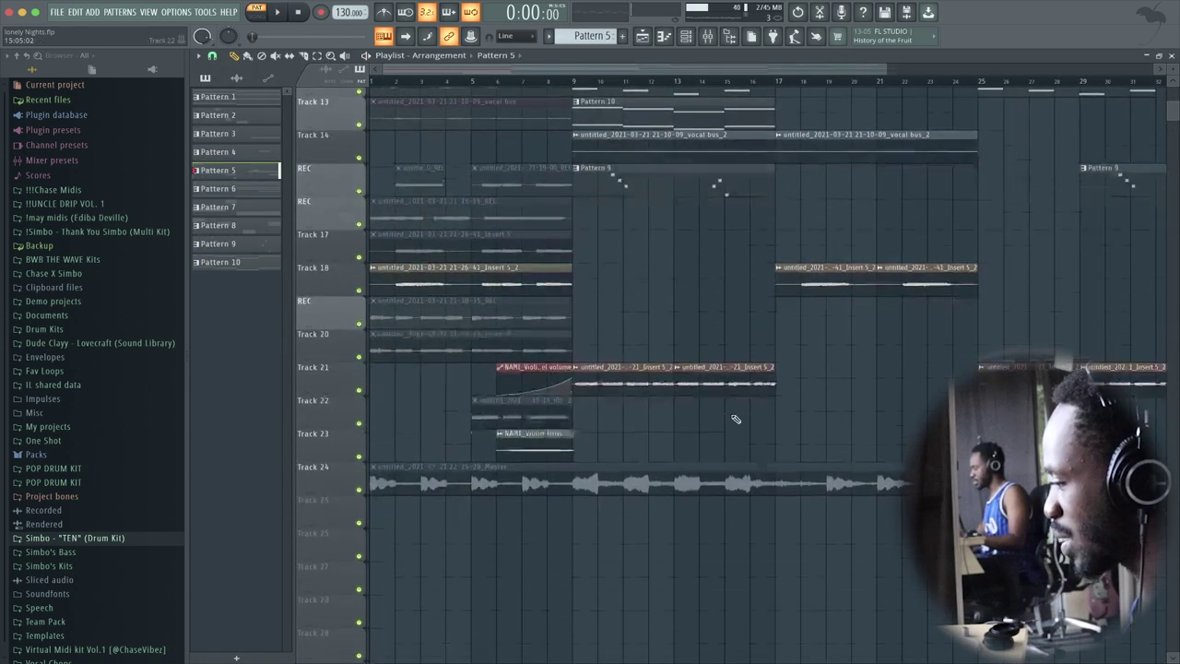
{"action": "scroll", "coordinate": [735, 418], "scroll_direction": "up", "scroll_amount": 3}
{"action": "scroll", "coordinate": [611, 415], "scroll_direction": "down", "scroll_amount": 2}
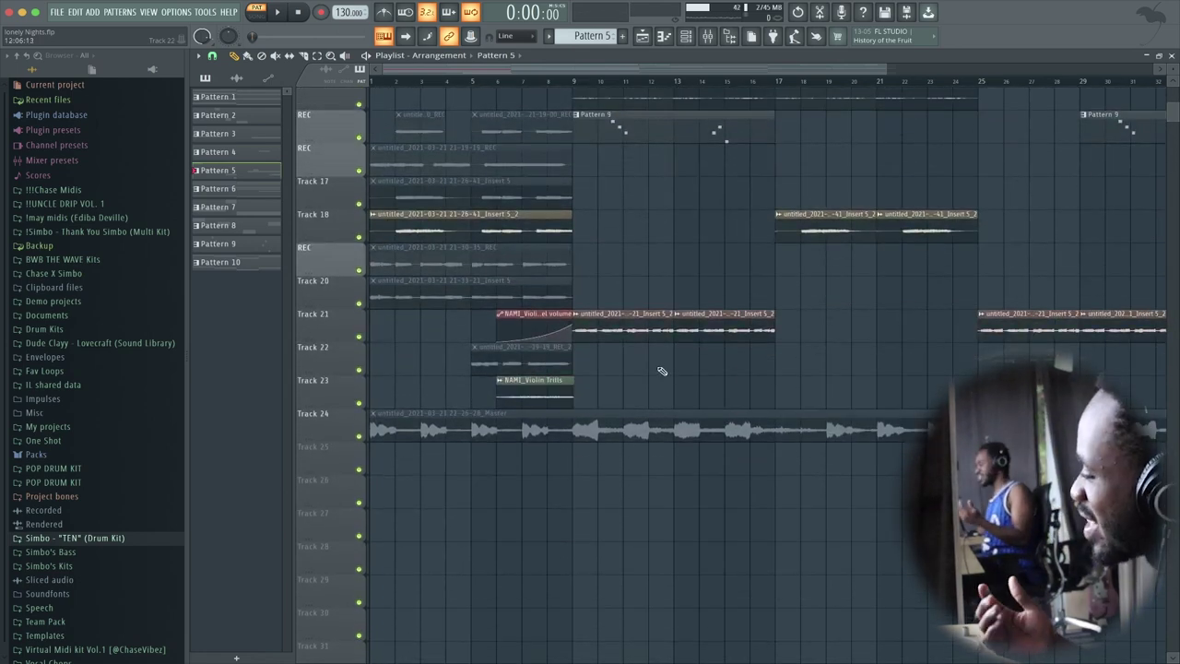
Solo Track 21, play the song from bar 9, then open its audio sample settings.
{"action": "right_click", "coordinate": [358, 336]}
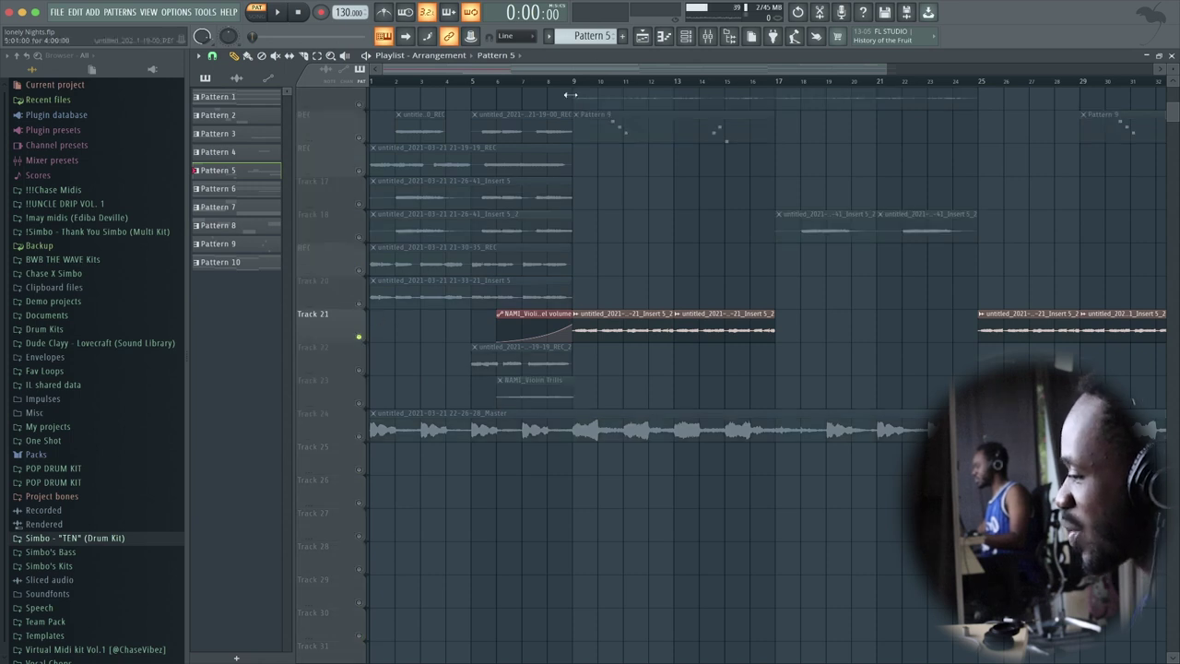
{"action": "left_click", "coordinate": [575, 84]}
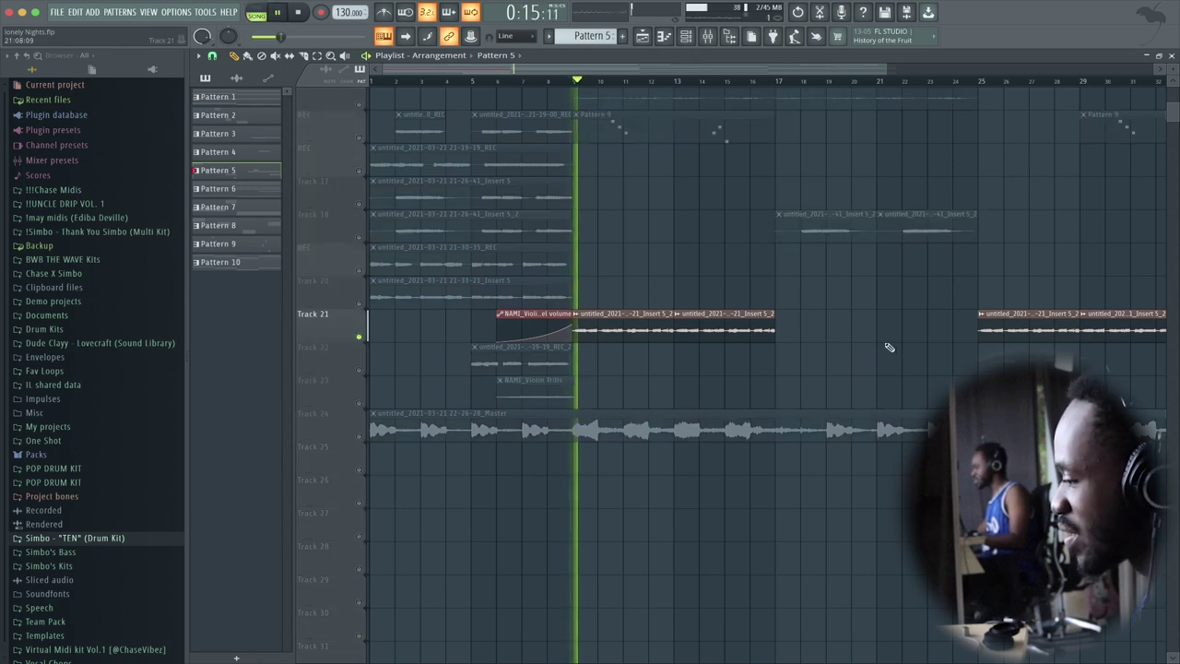
{"action": "scroll", "coordinate": [691, 346], "scroll_direction": "up", "scroll_amount": 1}
{"action": "scroll", "coordinate": [691, 347], "scroll_direction": "up", "scroll_amount": 2}
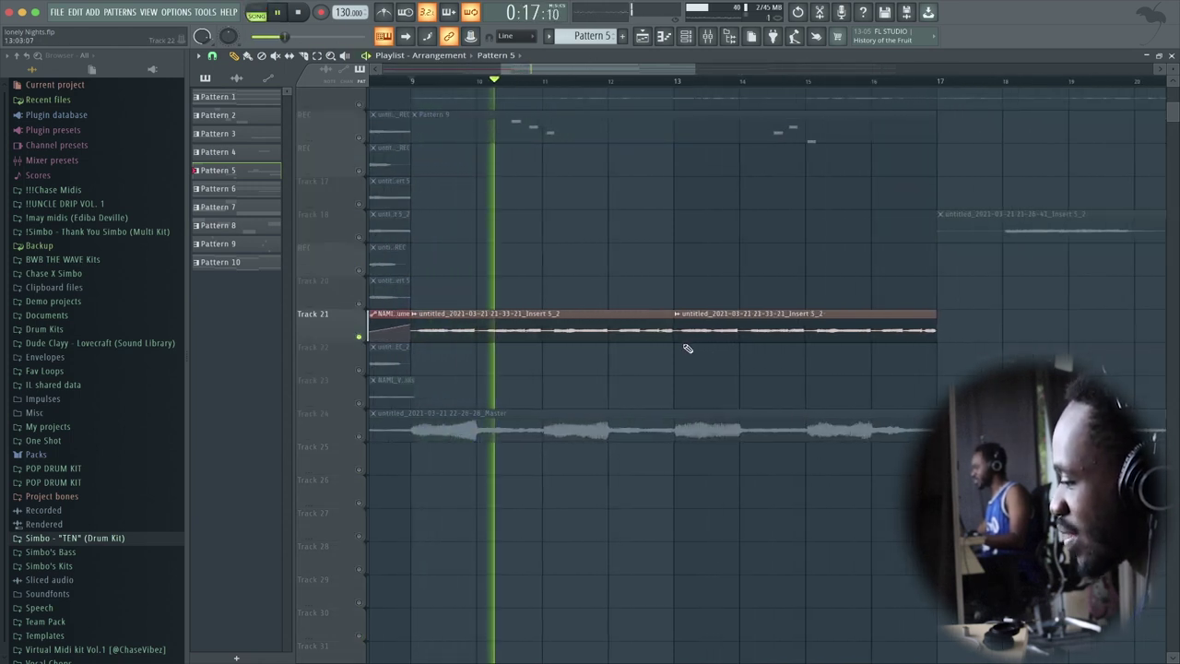
{"action": "scroll", "coordinate": [686, 343], "scroll_direction": "down", "scroll_amount": 2}
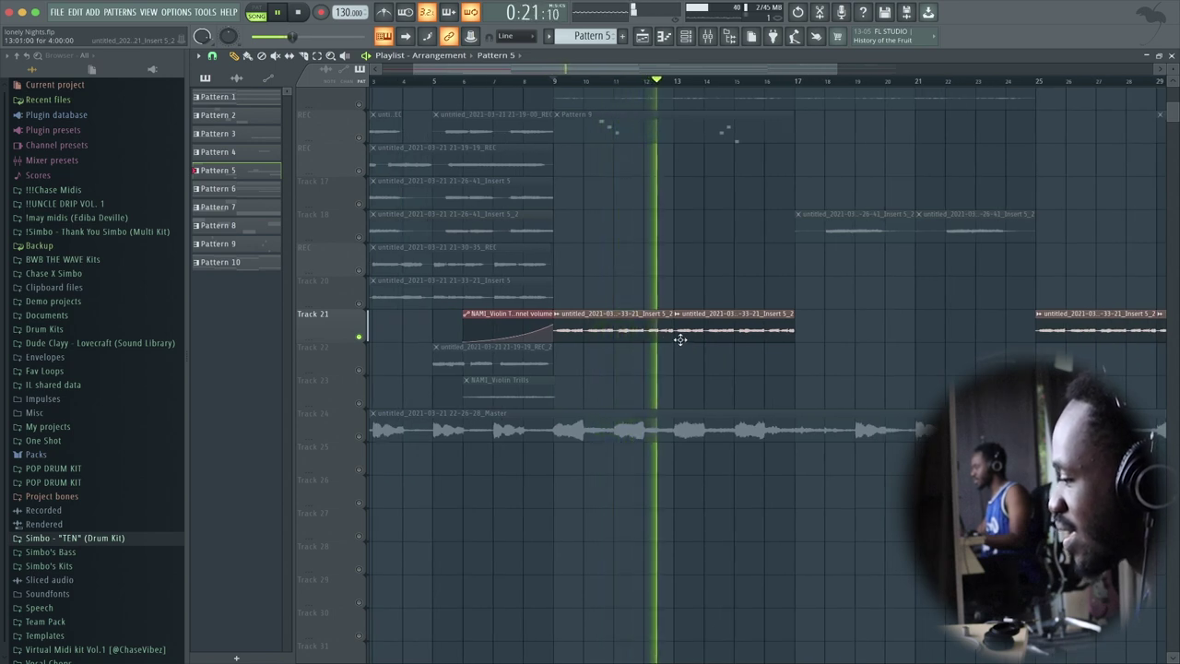
{"action": "key", "text": "space"}
{"action": "double_click", "coordinate": [602, 334]}
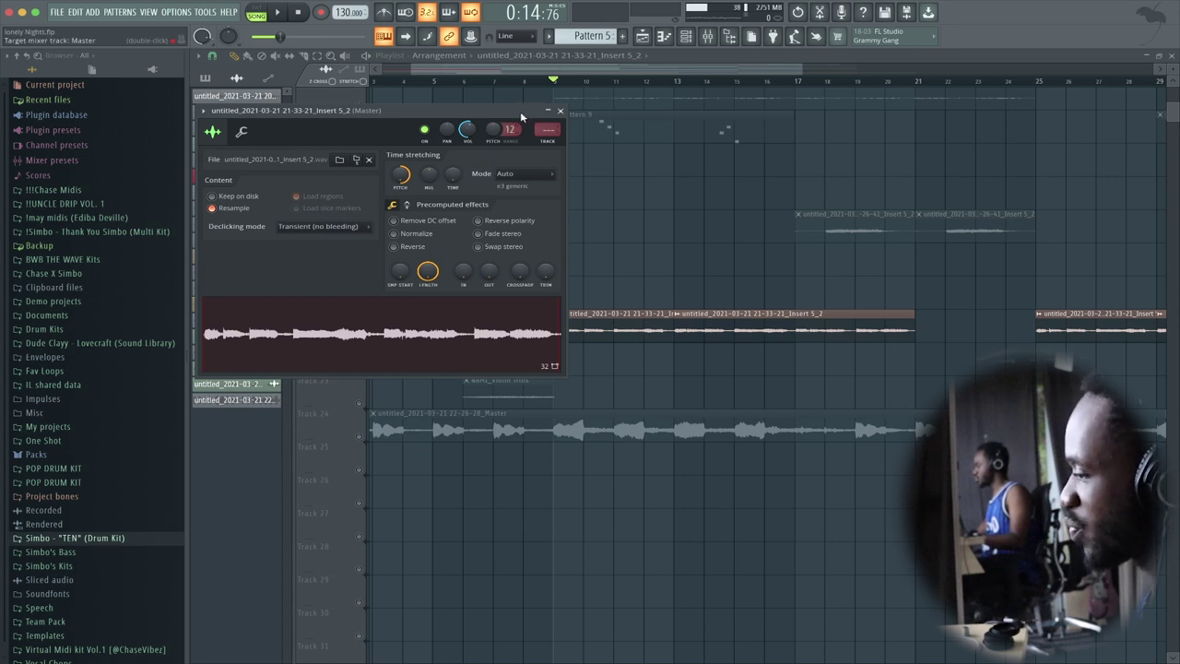
Reset the violin sample's pitch to 0 cents while listening to it.
{"action": "left_click_drag", "start_coordinate": [521, 115], "coordinate": [766, 207]}
{"action": "key", "text": "space"}
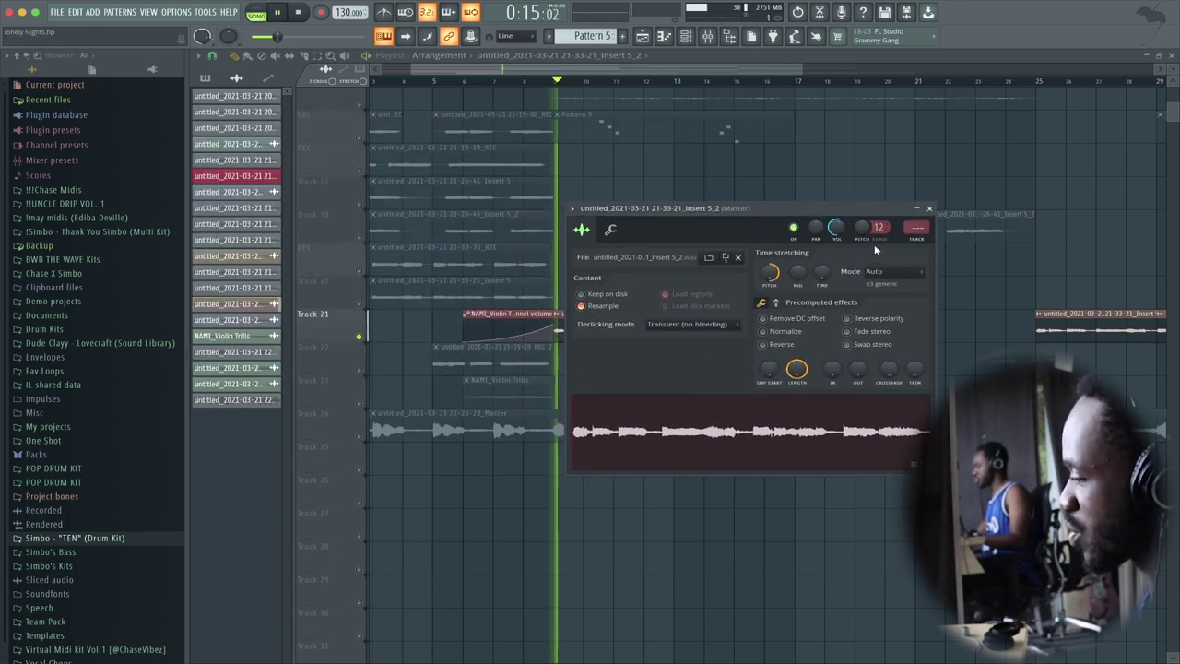
{"action": "right_click", "coordinate": [770, 280]}
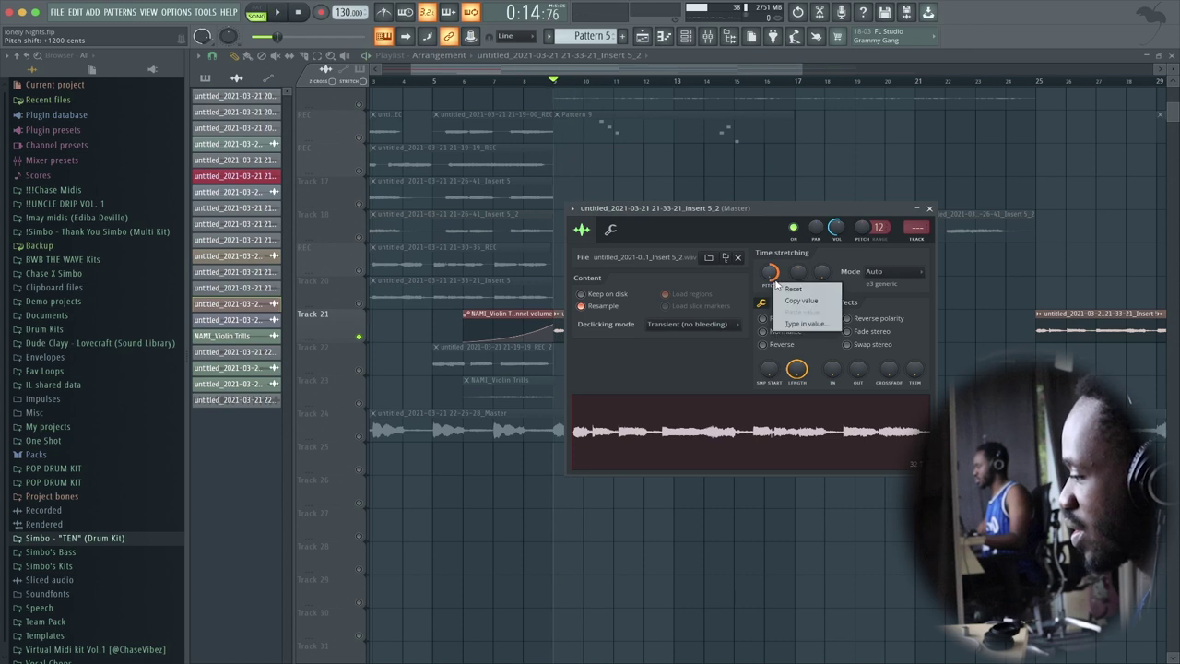
{"action": "left_click", "coordinate": [783, 288]}
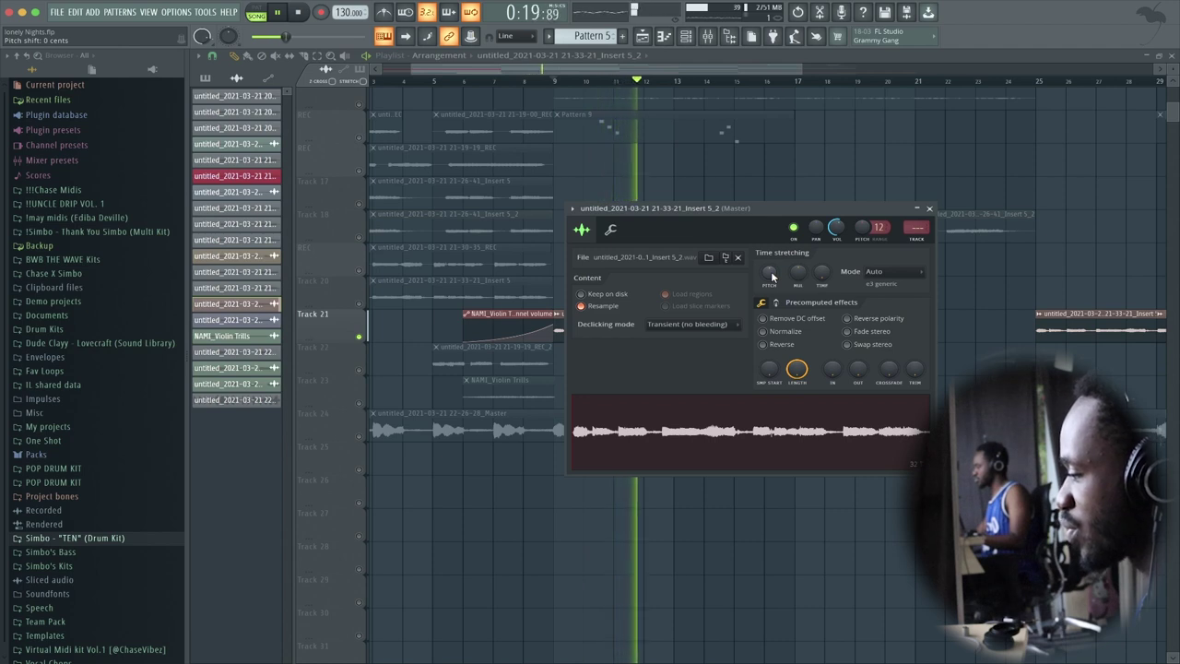
{"action": "key", "text": "space"}
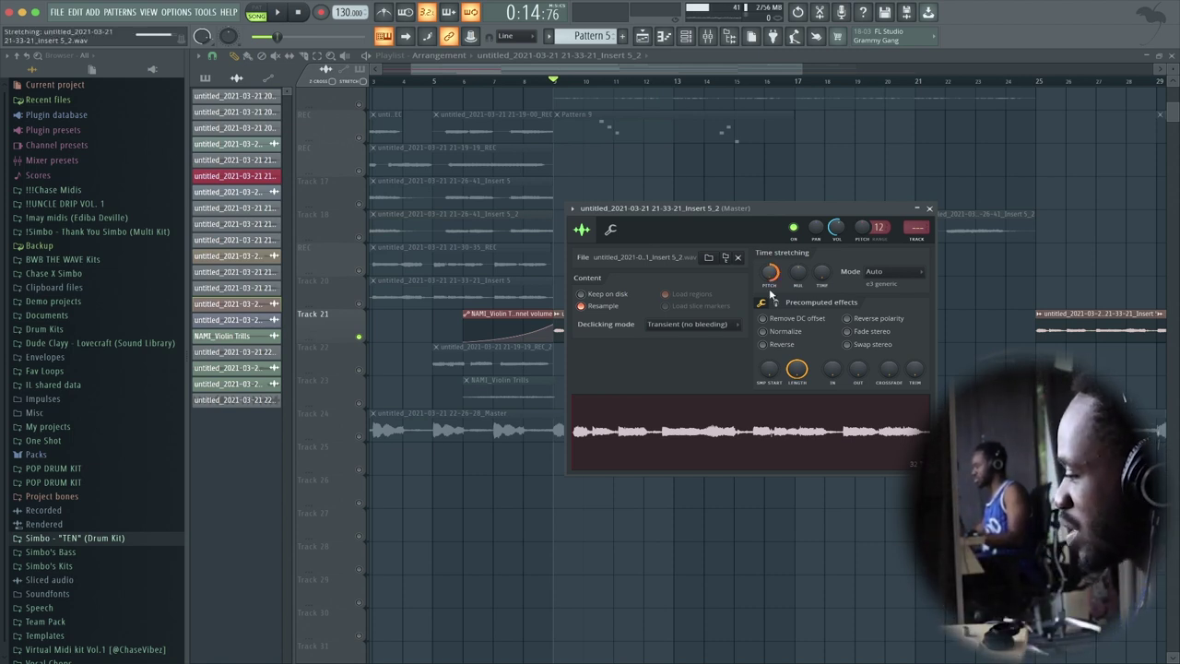
Enable Reverse on the Track 21 violin sample and close its channel settings.
{"action": "left_click", "coordinate": [769, 343]}
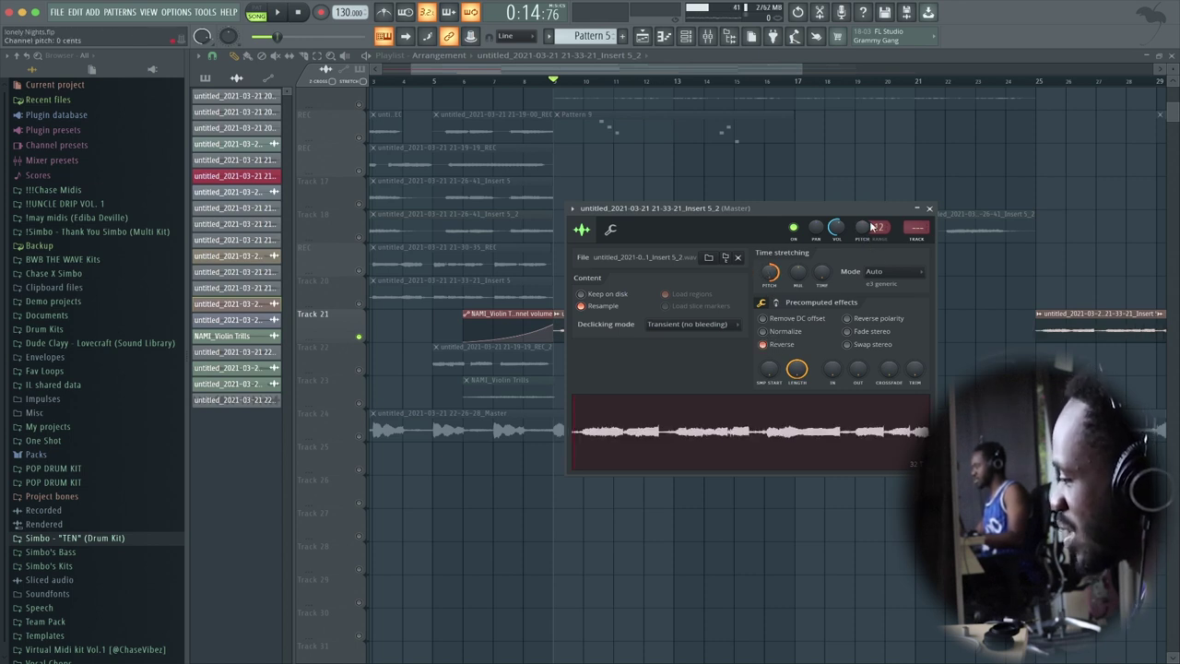
{"action": "scroll", "coordinate": [866, 227], "scroll_direction": "up", "scroll_amount": 5}
{"action": "left_click", "coordinate": [931, 210]}
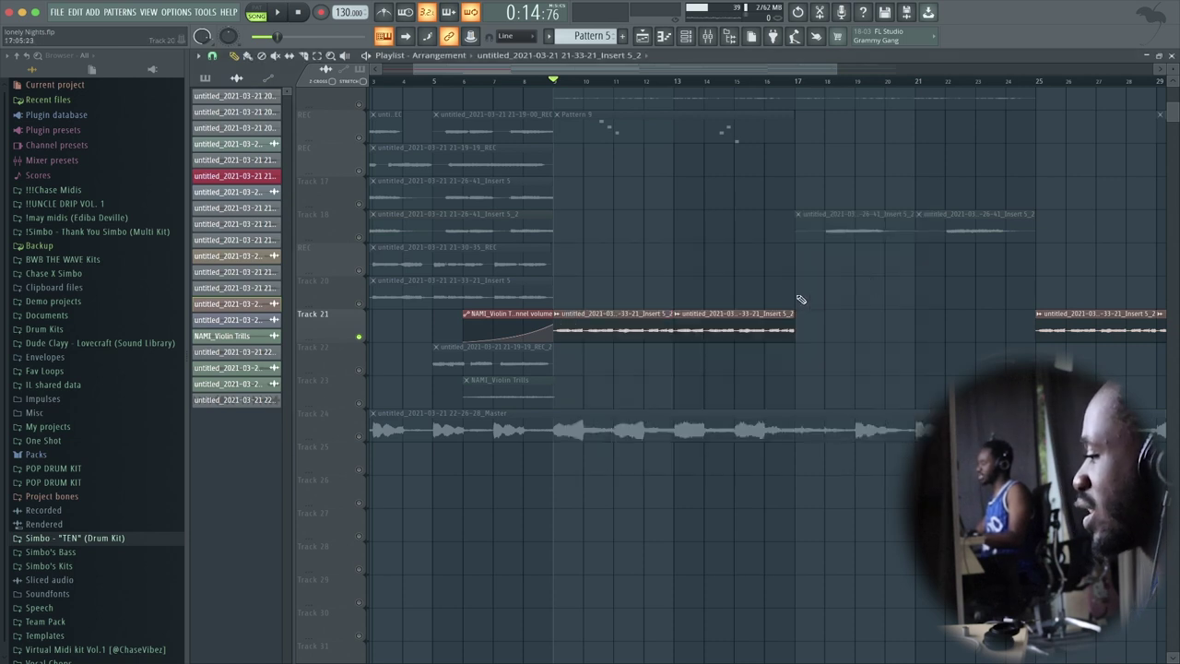
{"action": "double_click", "coordinate": [600, 334]}
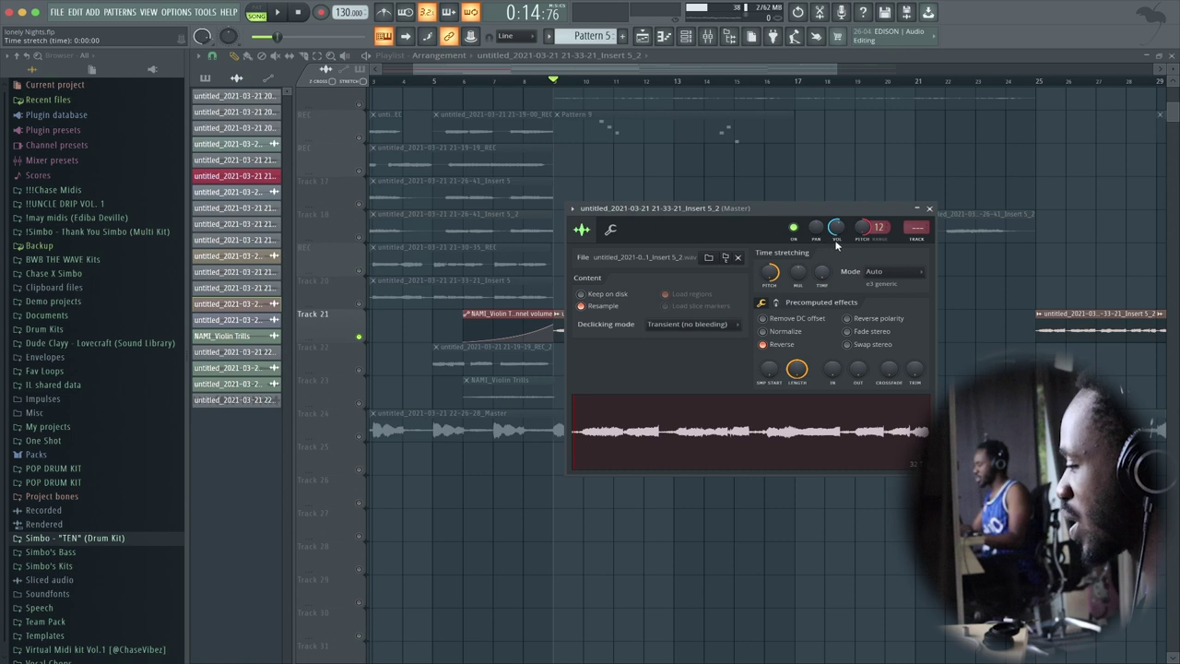
{"action": "left_click_drag", "start_coordinate": [861, 210], "coordinate": [883, 359]}
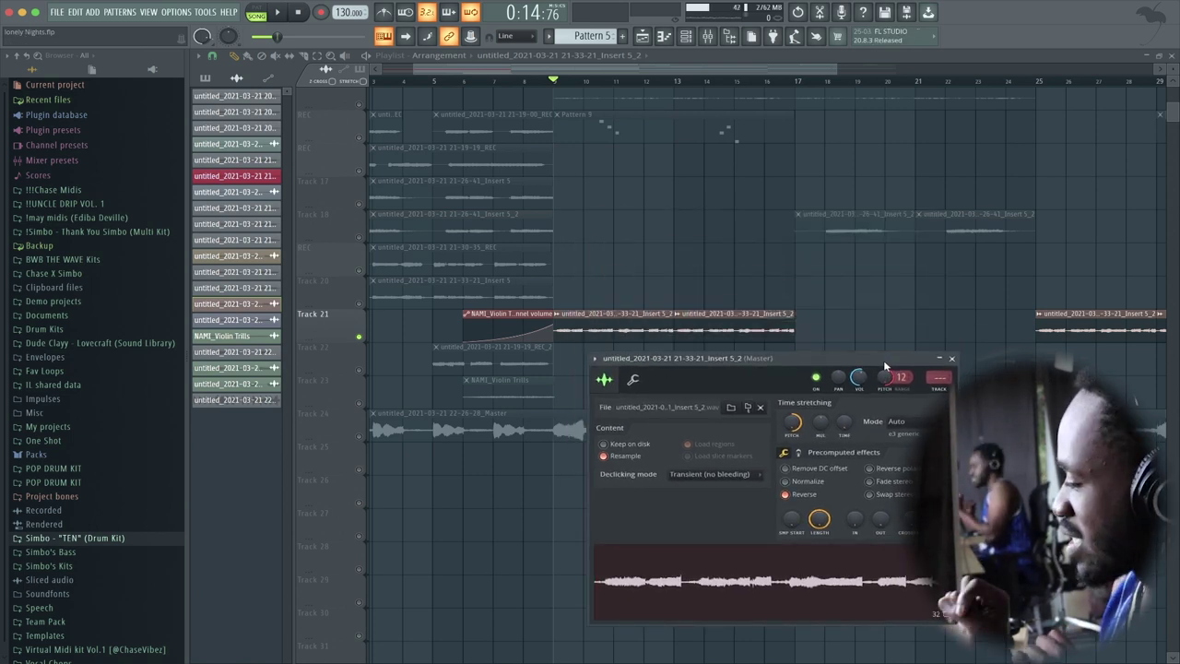
{"action": "left_click", "coordinate": [950, 360]}
Play the arrangement to hear the reversed violin, then recheck and close the sample settings.
{"action": "key", "text": "space"}
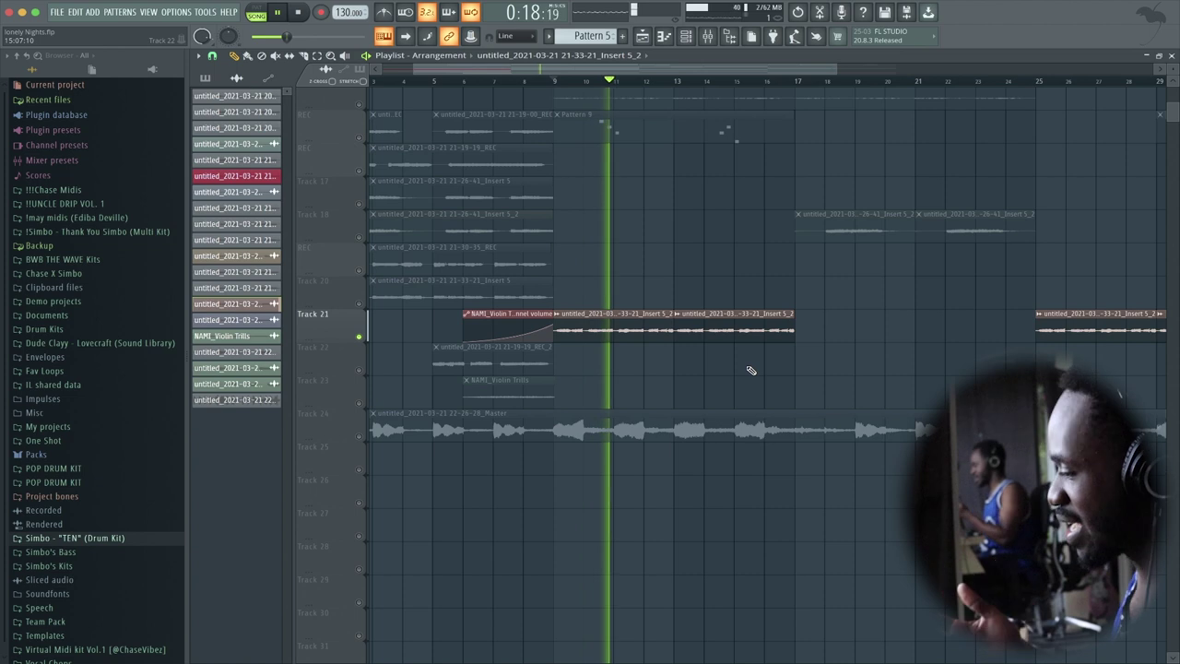
{"action": "key", "text": "space"}
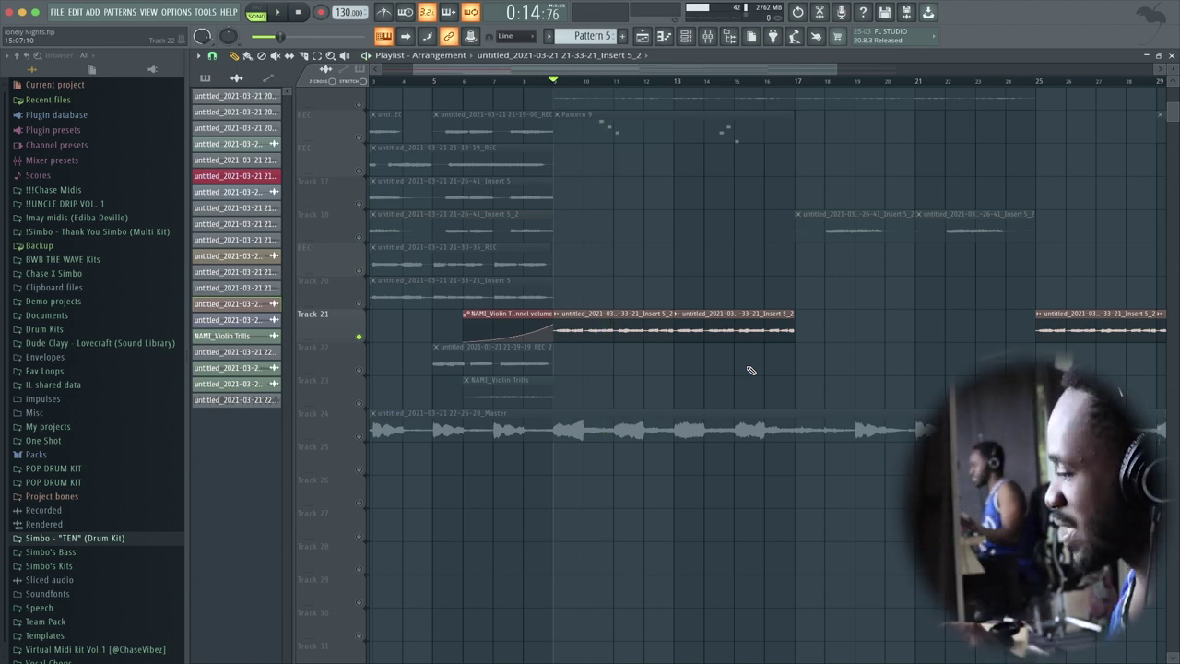
{"action": "double_click", "coordinate": [604, 324]}
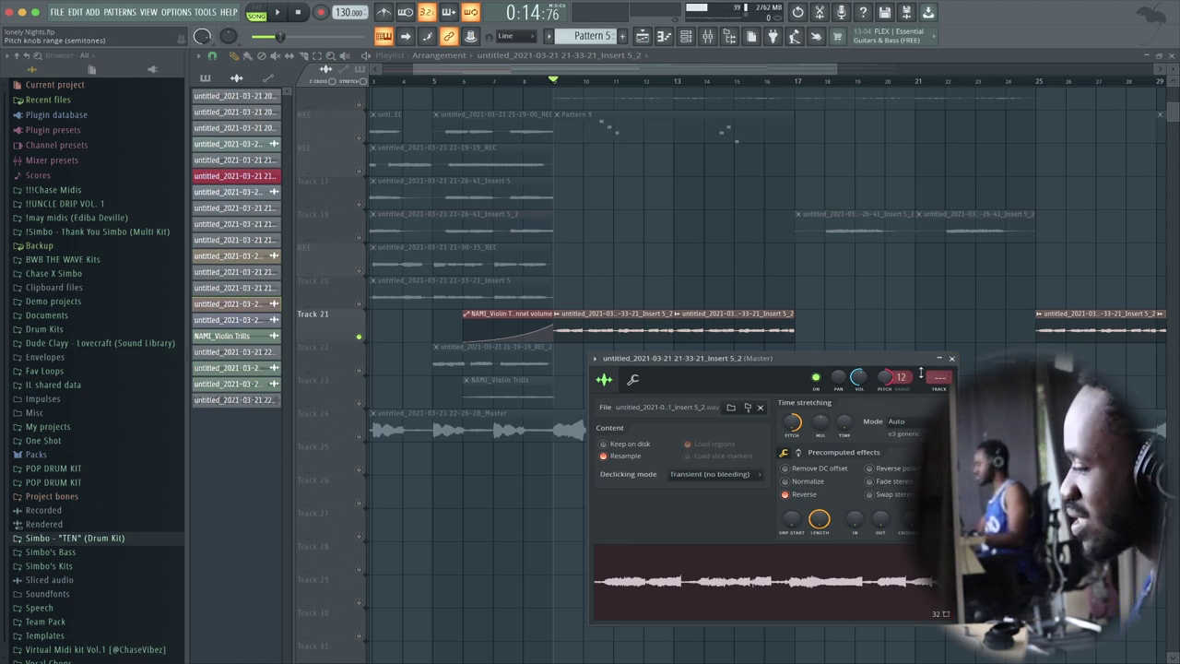
{"action": "left_click", "coordinate": [953, 359]}
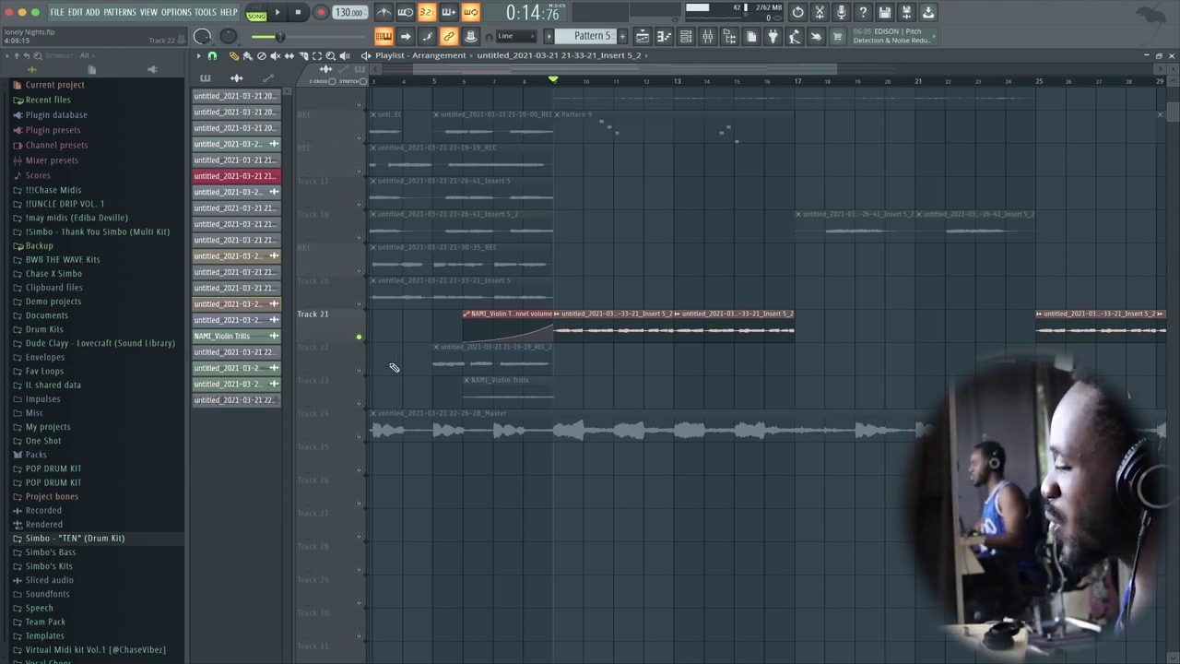
Unsolo Track 21 so all tracks play again.
{"action": "right_click", "coordinate": [361, 337]}
{"action": "scroll", "coordinate": [548, 390], "scroll_direction": "up", "scroll_amount": 5}
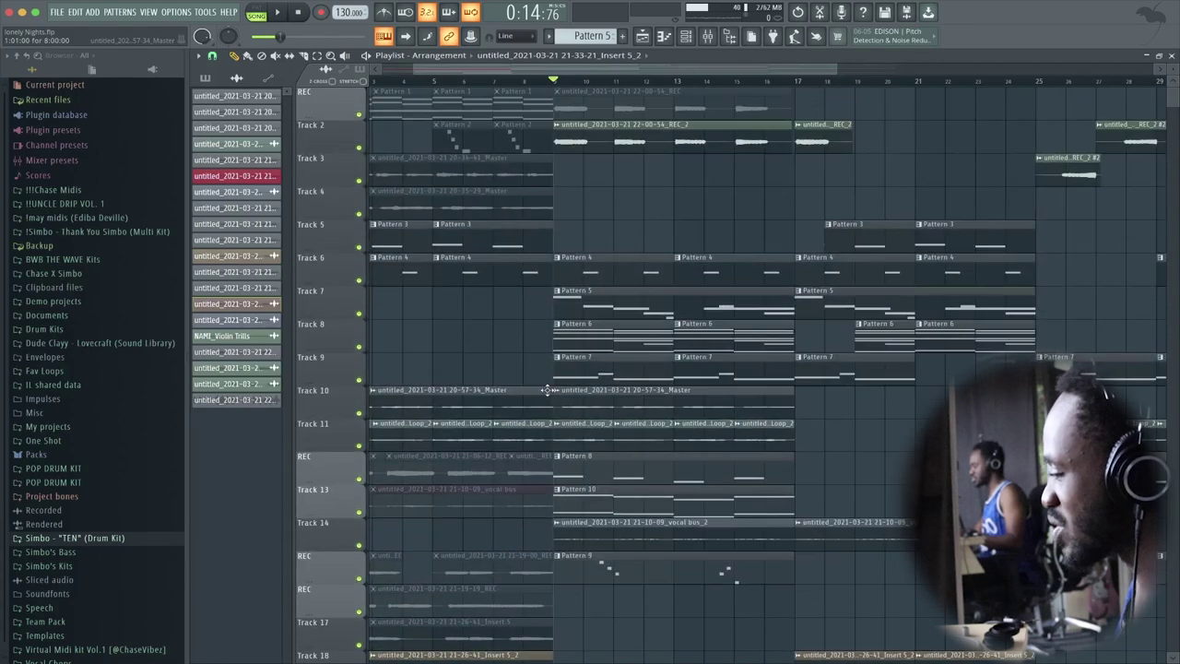
{"action": "scroll", "coordinate": [669, 431], "scroll_direction": "down", "scroll_amount": 3}
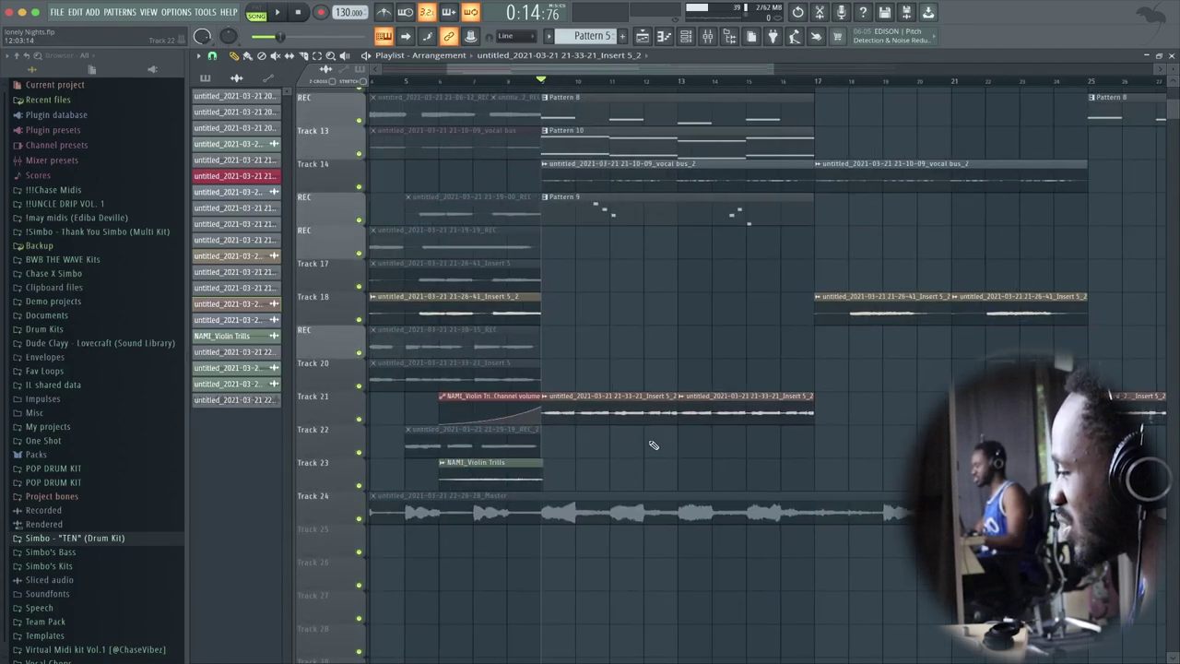
{"action": "scroll", "coordinate": [655, 446], "scroll_direction": "up", "scroll_amount": 3}
{"action": "scroll", "coordinate": [673, 210], "scroll_direction": "down", "scroll_amount": 3}
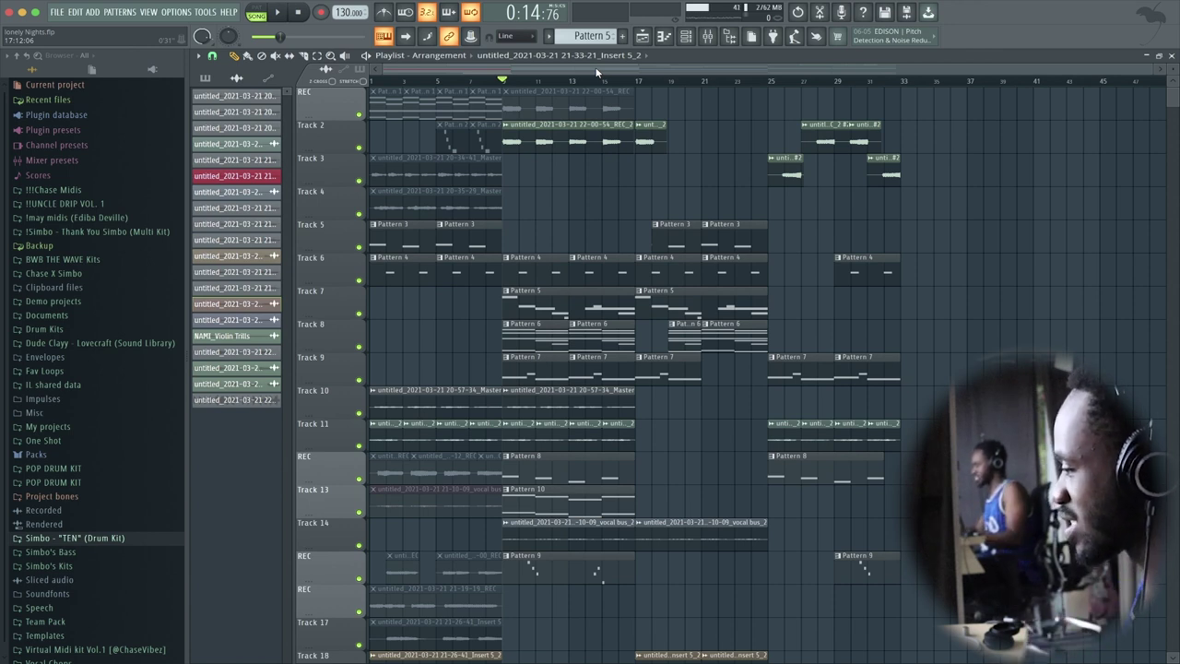
Play the arrangement from bar 17, then move the playhead further into the song.
{"action": "left_click", "coordinate": [638, 82]}
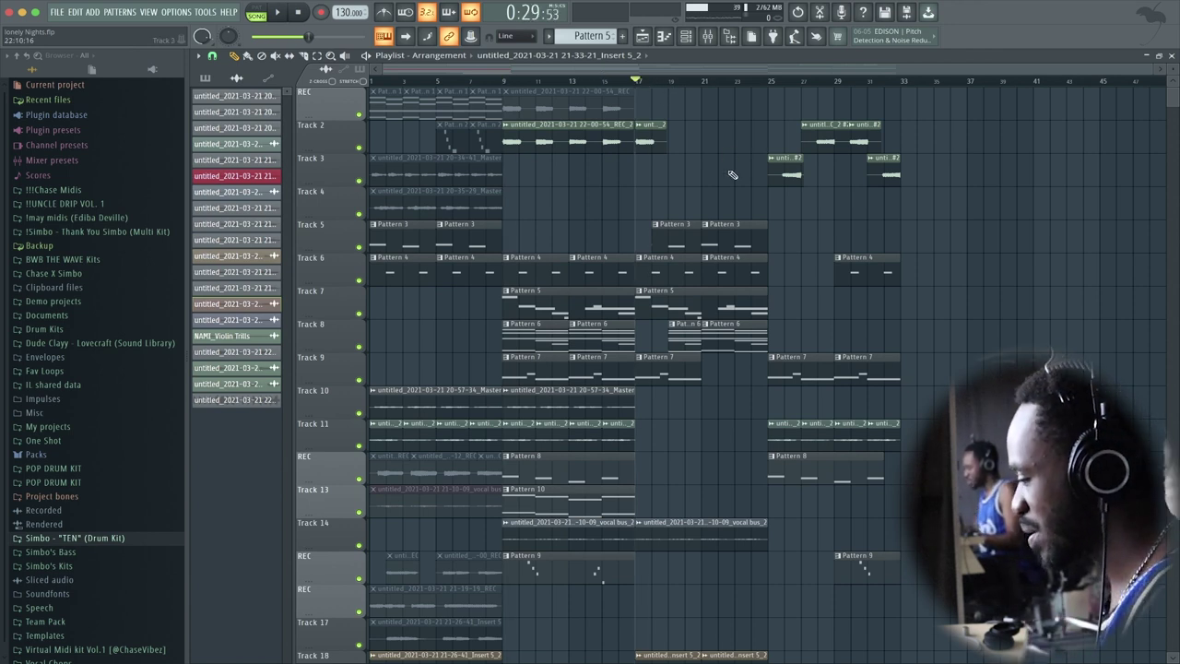
{"action": "key", "text": "space"}
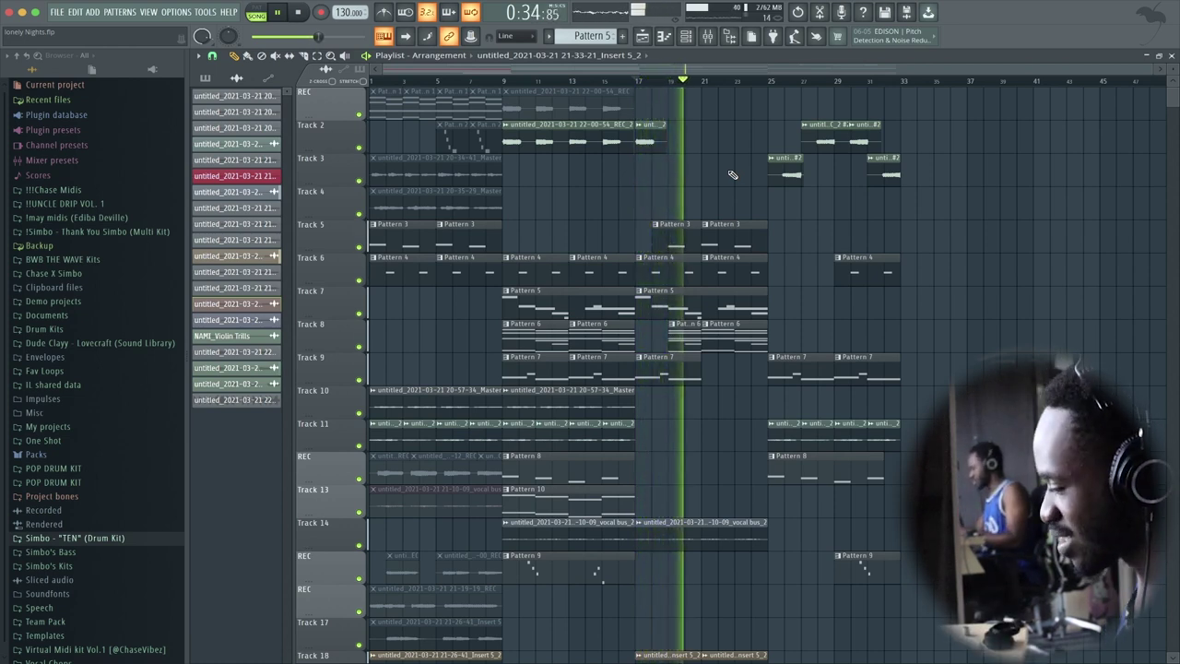
{"action": "key", "text": "space"}
{"action": "scroll", "coordinate": [648, 339], "scroll_direction": "down", "scroll_amount": 3}
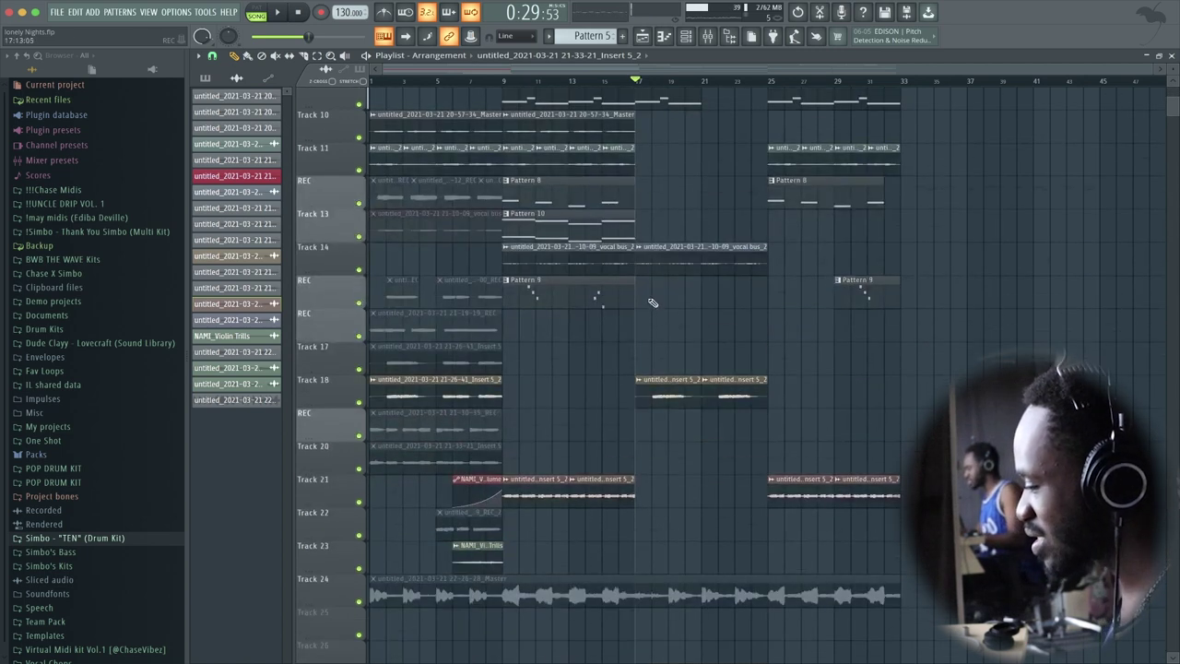
{"action": "left_click", "coordinate": [729, 74]}
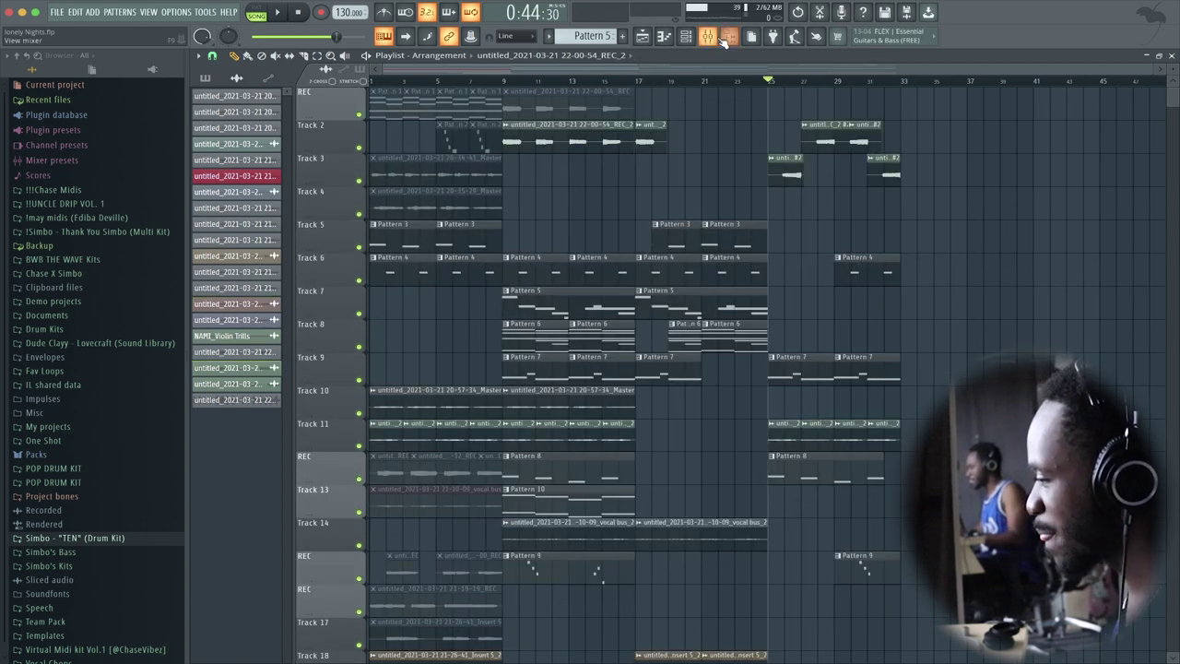
{"action": "left_click", "coordinate": [722, 40]}
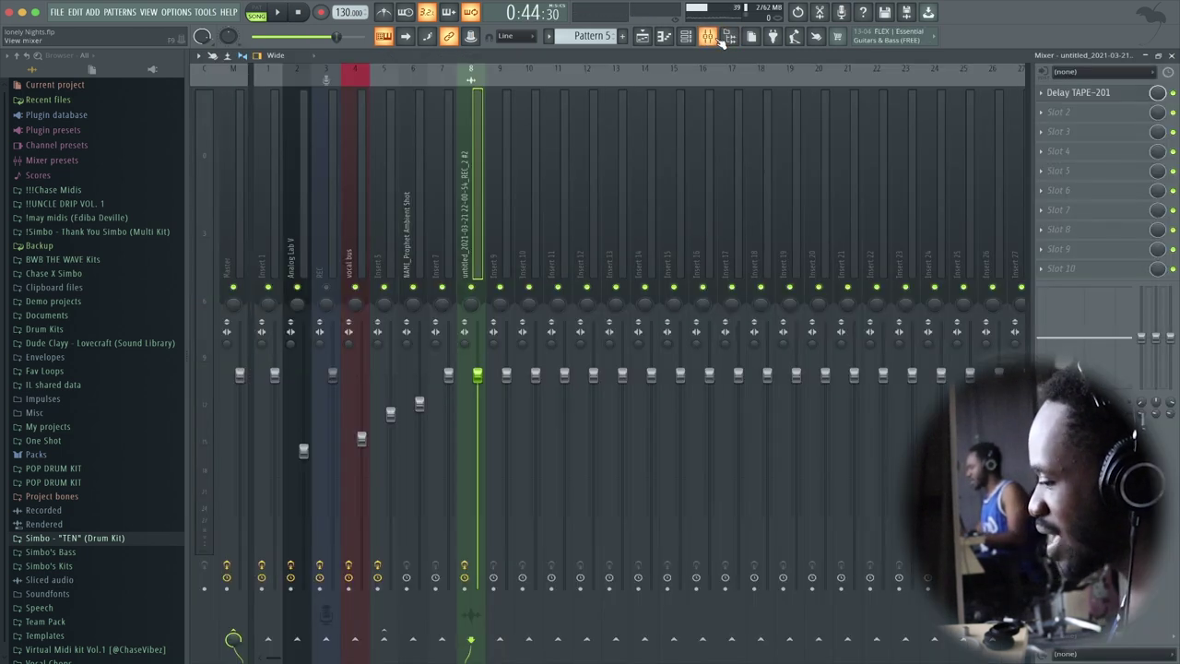
{"action": "left_click", "coordinate": [311, 19]}
{"action": "left_click", "coordinate": [230, 216]}
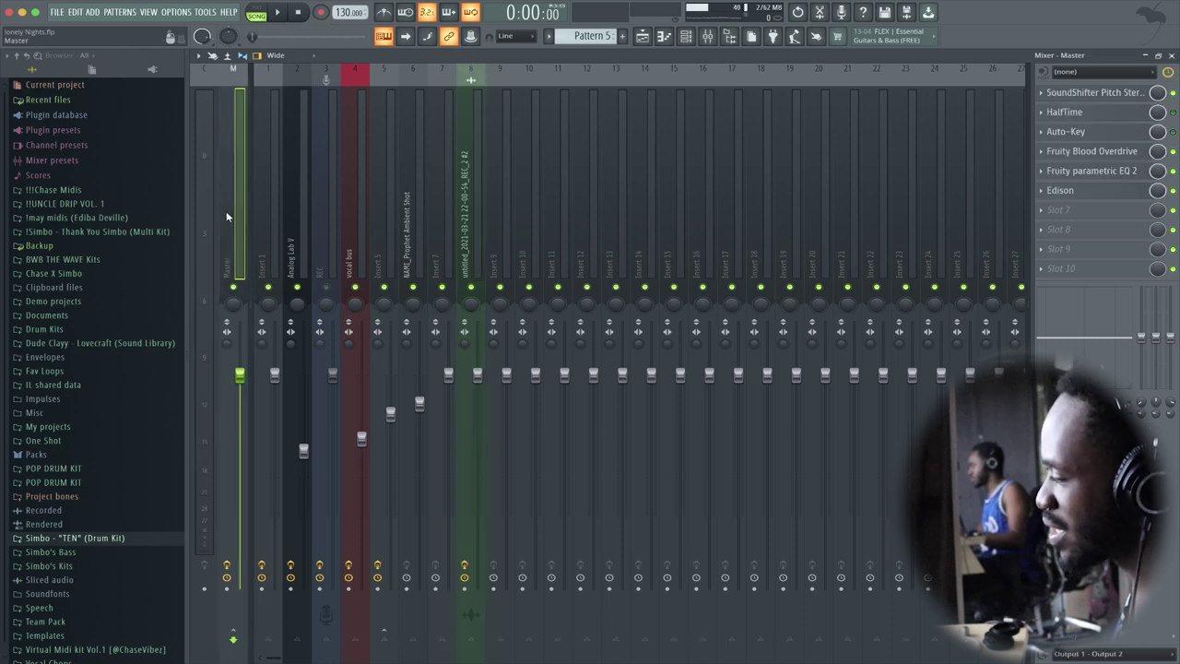
{"action": "left_click", "coordinate": [1106, 94]}
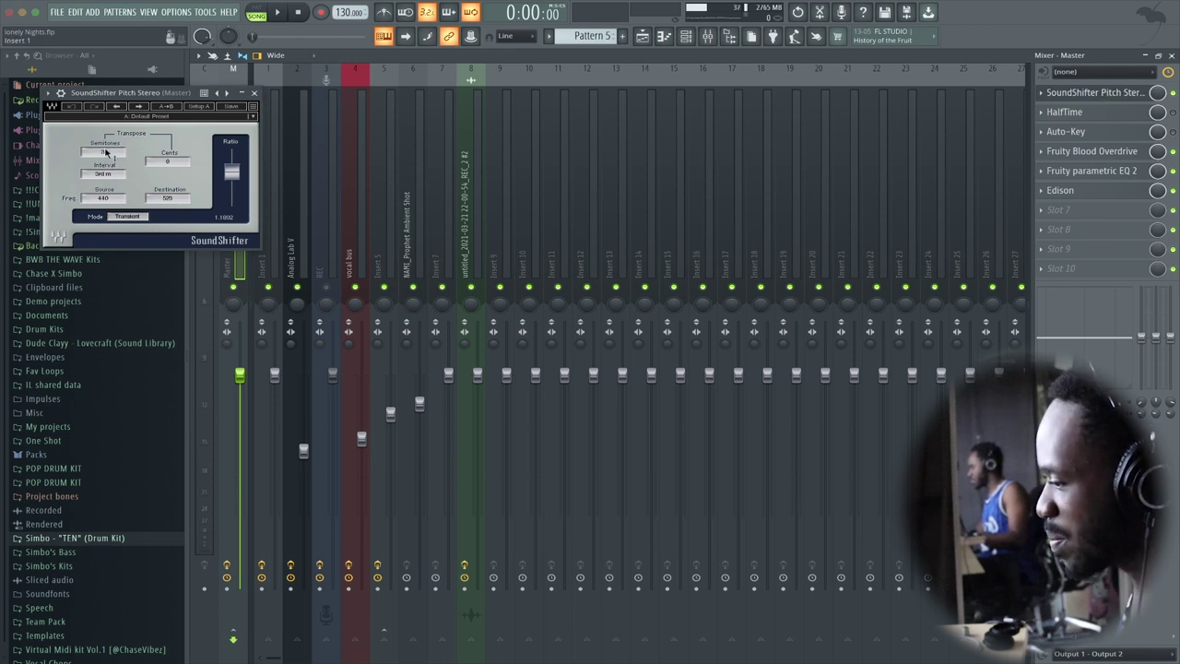
{"action": "left_click", "coordinate": [255, 93]}
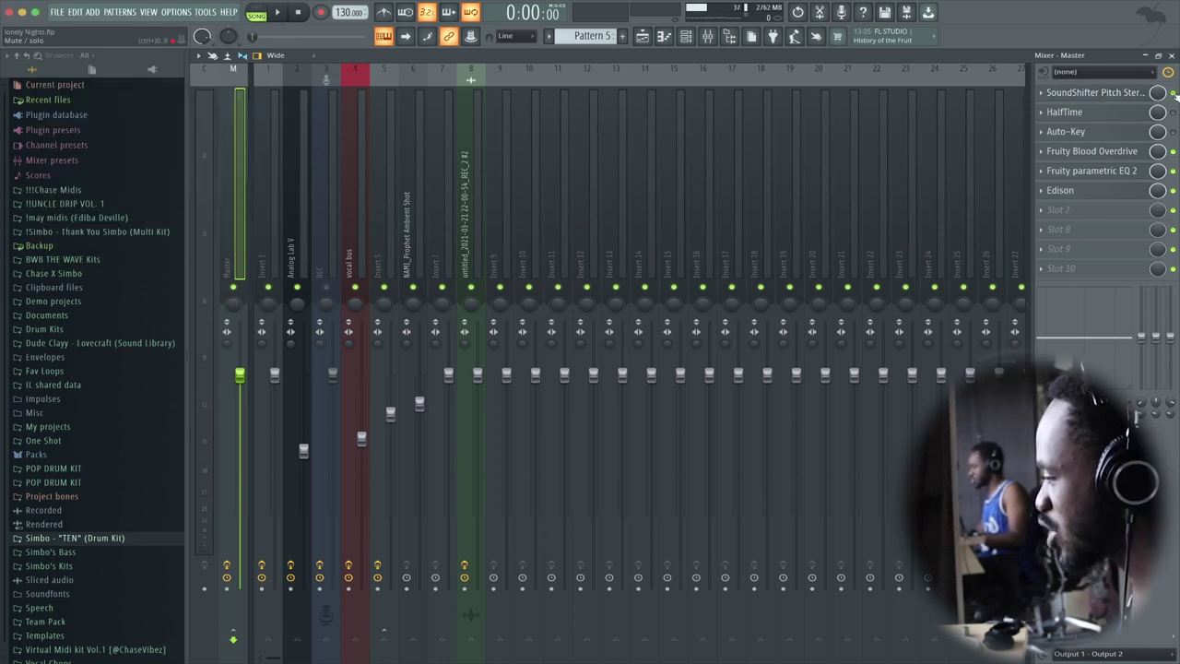
{"action": "key", "text": "space"}
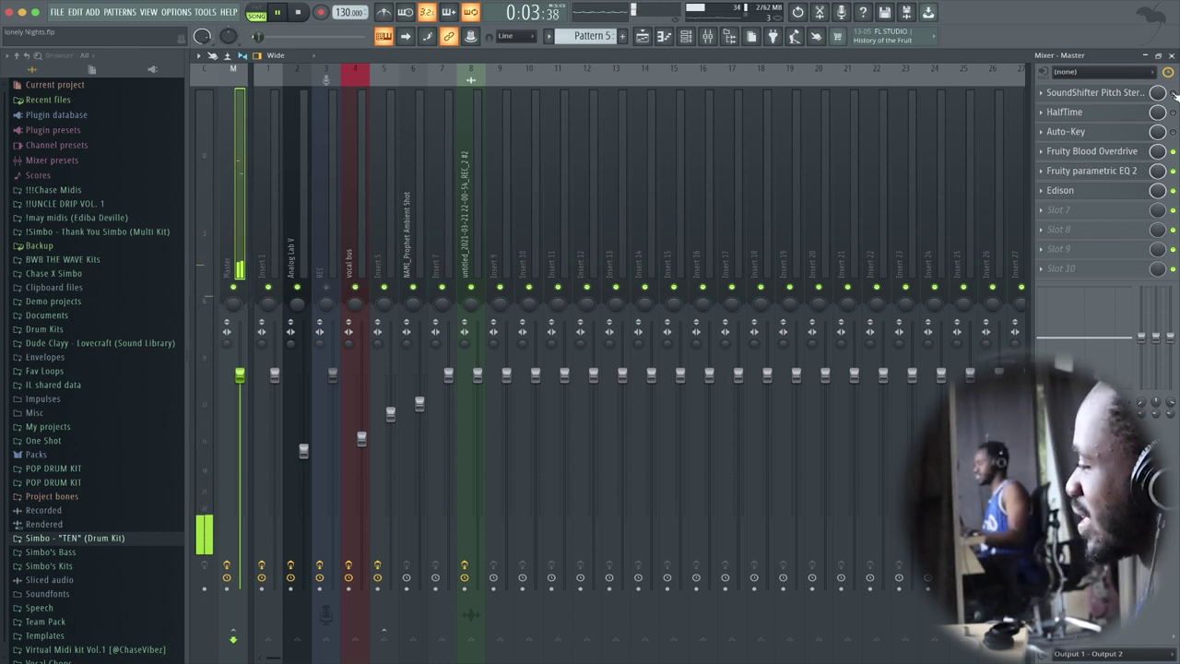
{"action": "key", "text": "space"}
{"action": "key", "text": "space"}
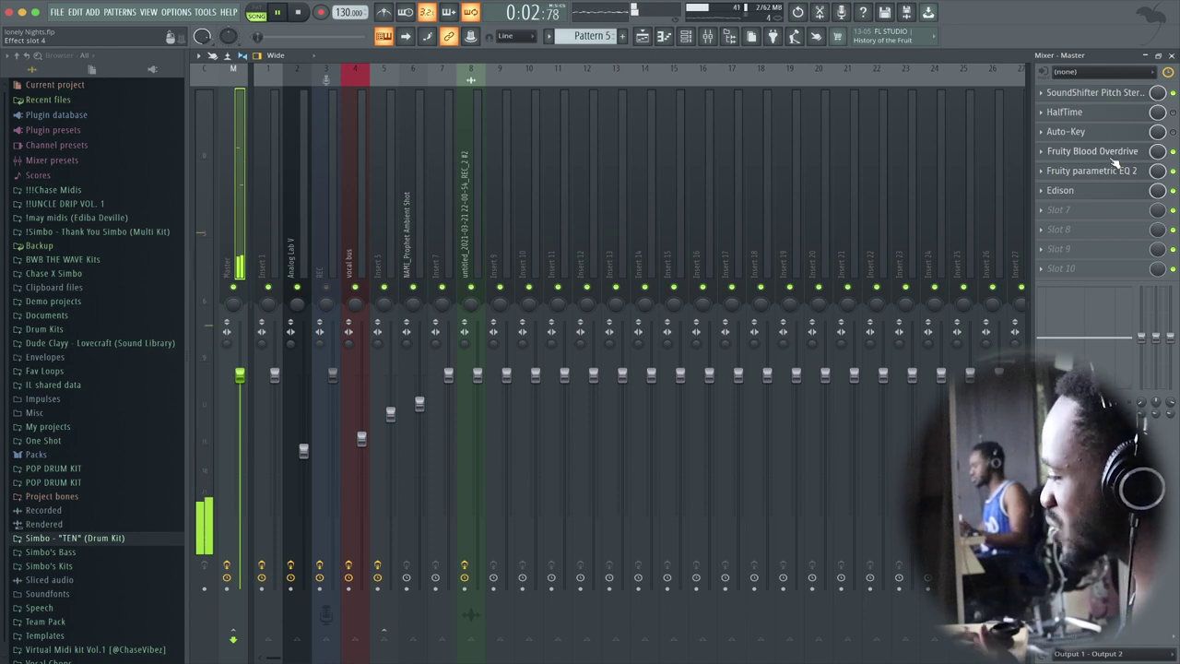
{"action": "key", "text": "space"}
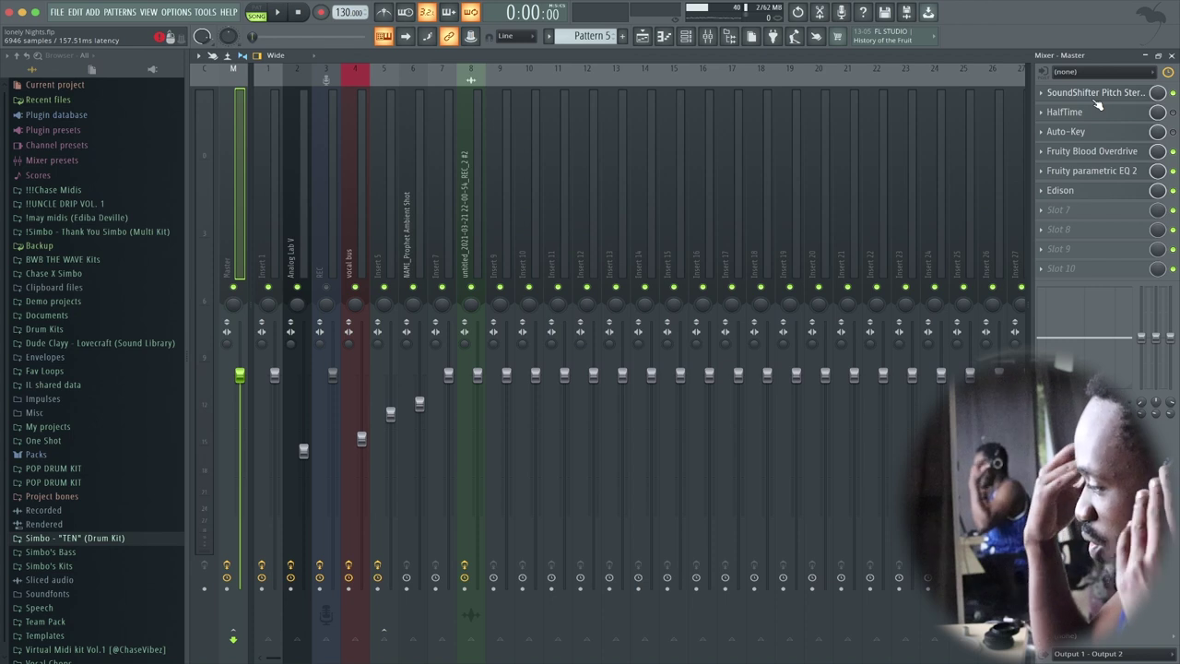
{"action": "left_click", "coordinate": [1111, 155]}
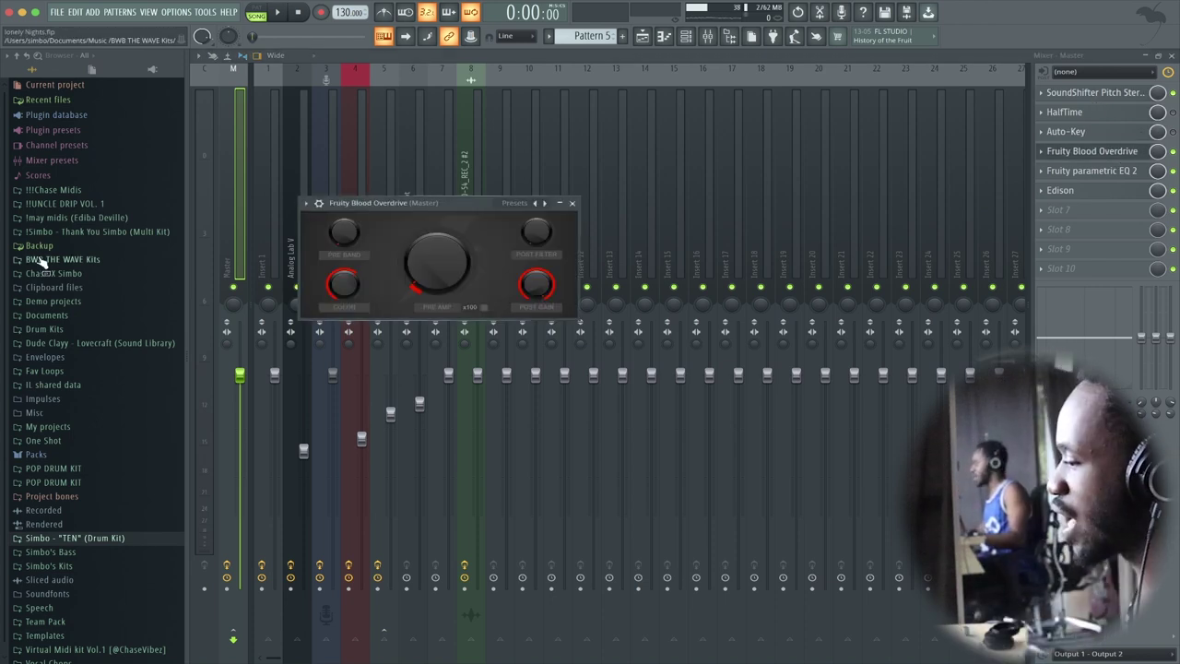
{"action": "left_click", "coordinate": [571, 204]}
{"action": "left_click", "coordinate": [1093, 173]}
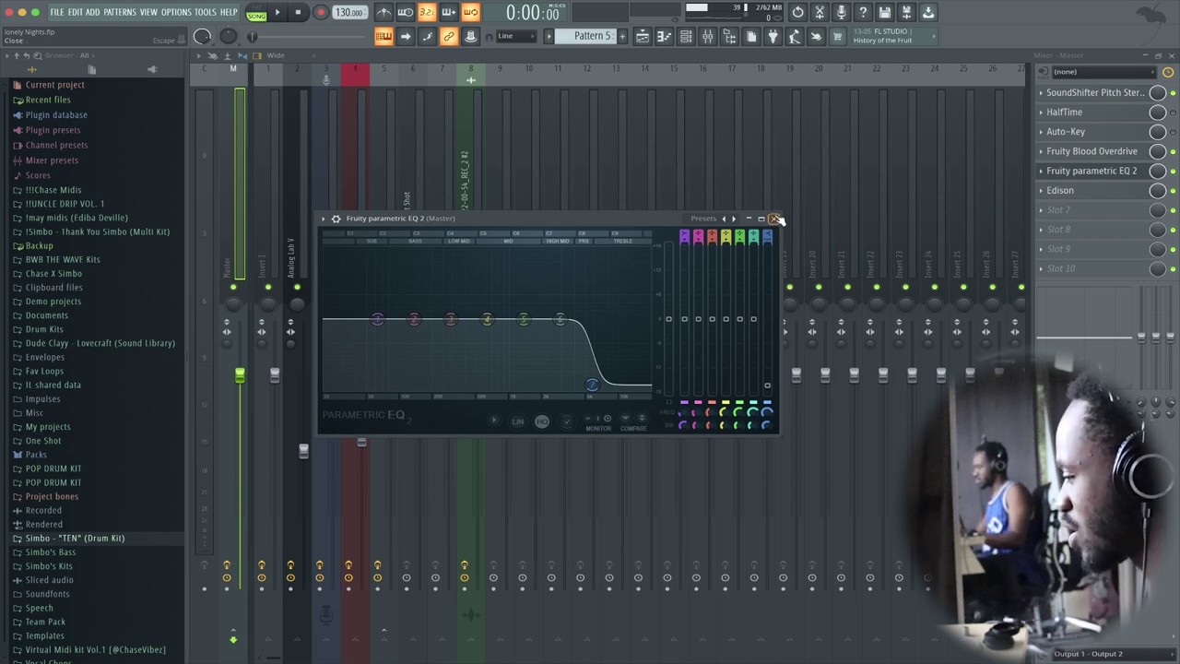
{"action": "left_click", "coordinate": [1093, 171]}
{"action": "left_click", "coordinate": [1171, 56]}
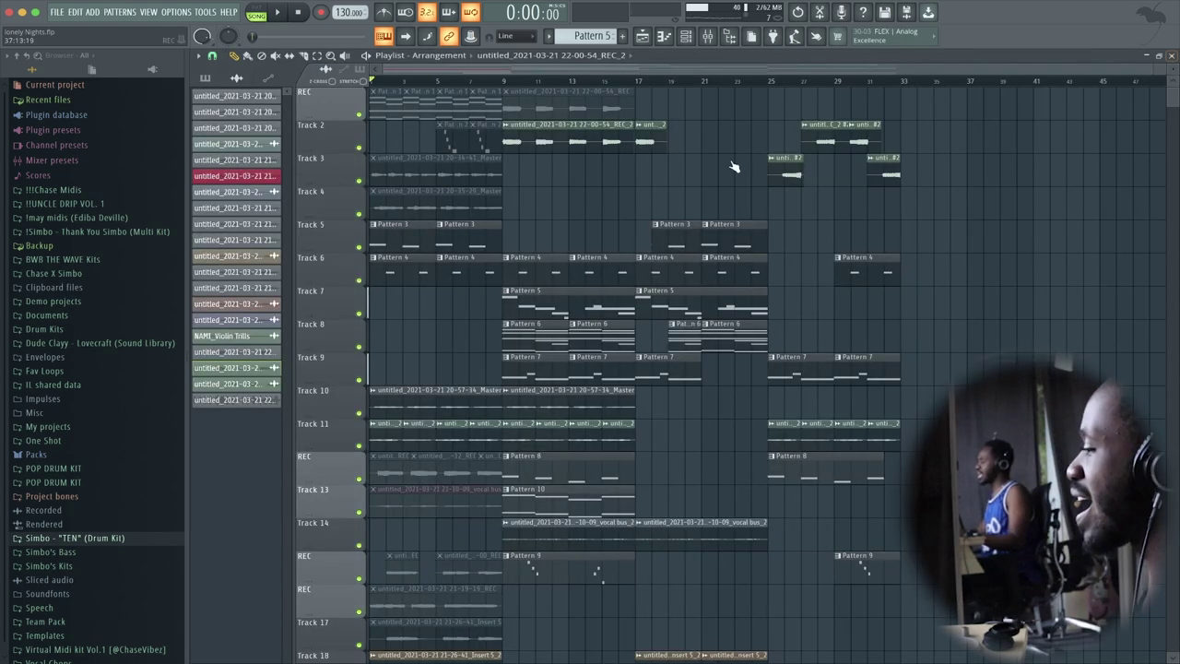
{"action": "scroll", "coordinate": [608, 203], "scroll_direction": "down", "scroll_amount": 4}
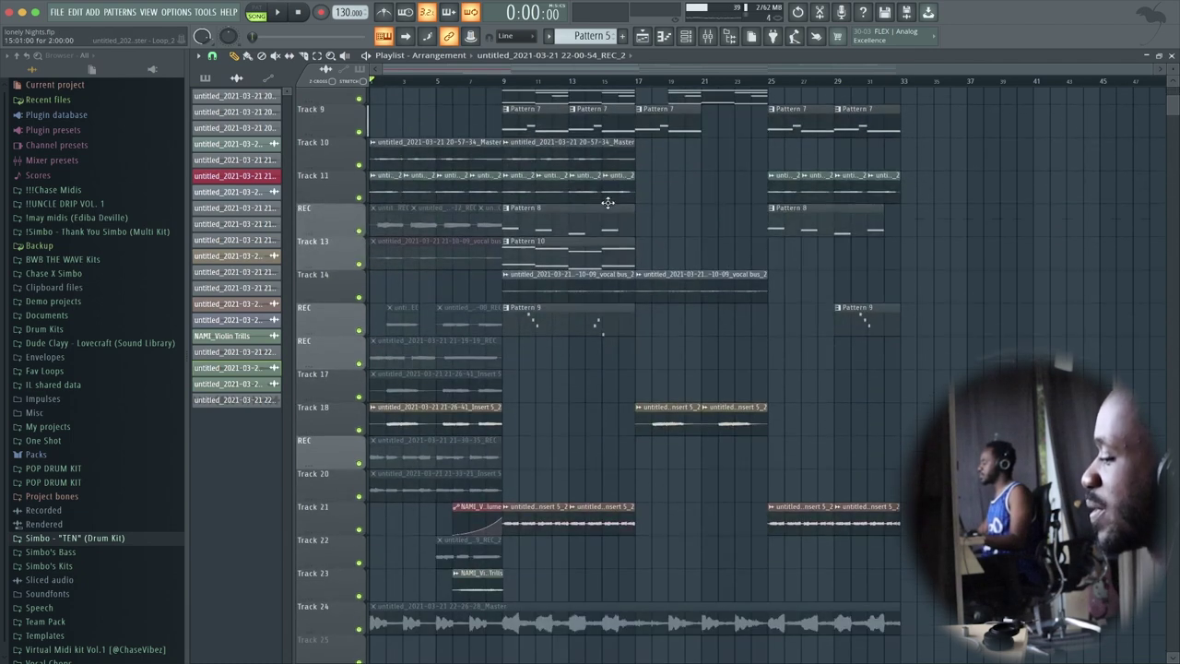
{"action": "scroll", "coordinate": [608, 203], "scroll_direction": "up", "scroll_amount": 4}
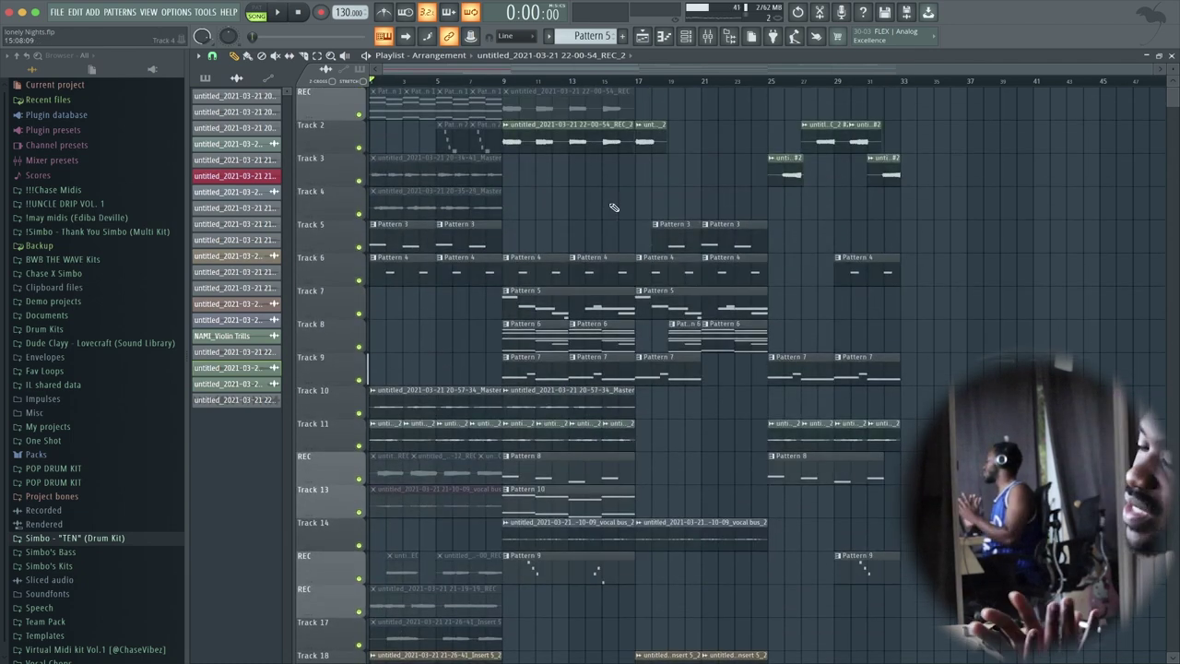